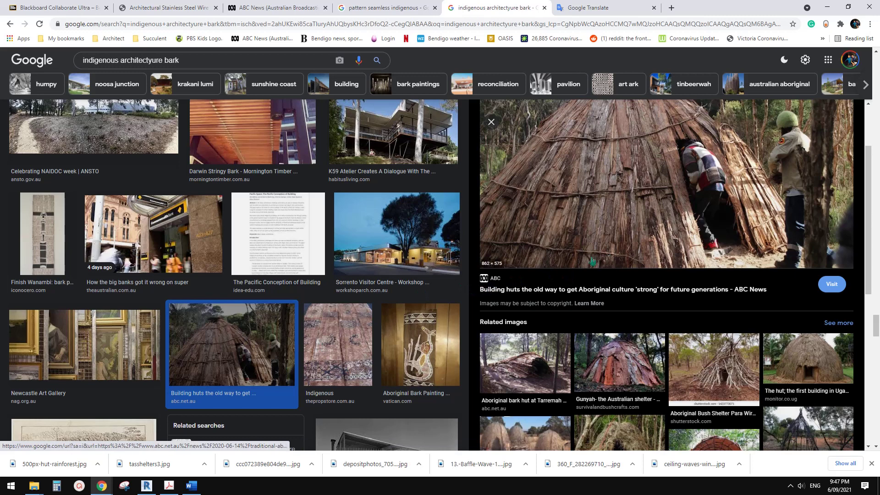
- Examine the layered bark cladding in the Gunyah shelter and ABC News hut images as references for the panels
scroll(565, 275, down, 2)
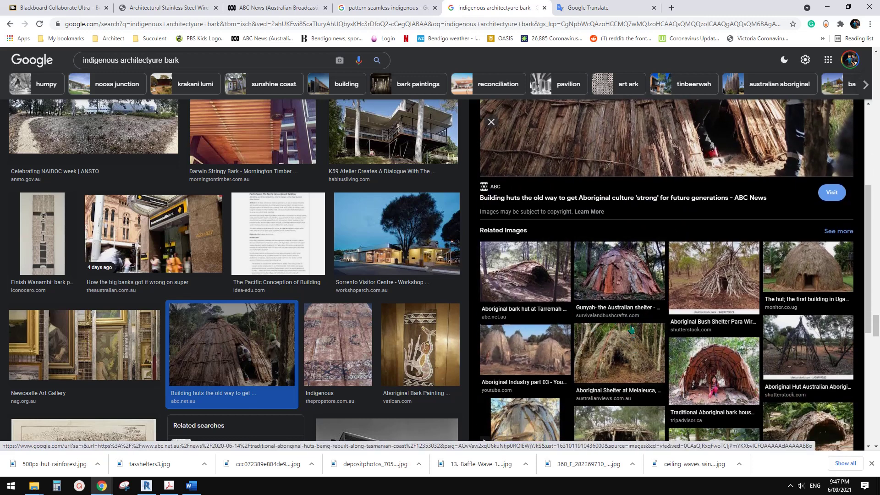
scroll(635, 333, up, 3)
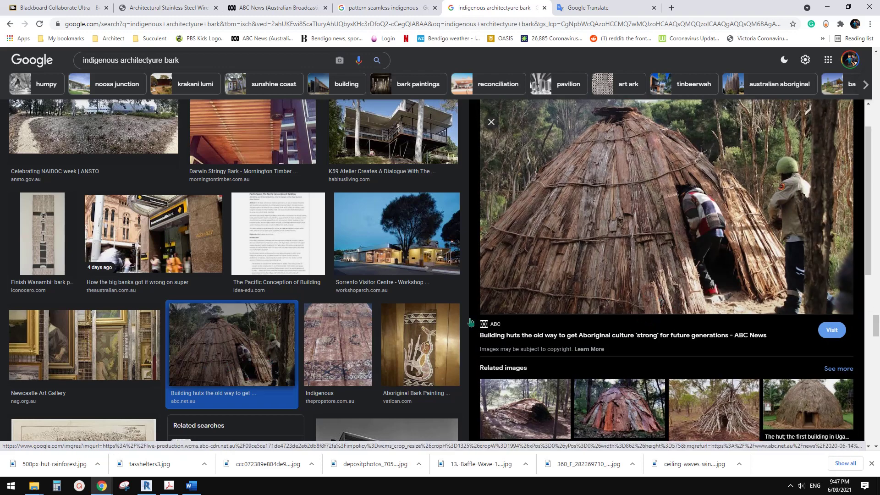
scroll(632, 265, up, 1)
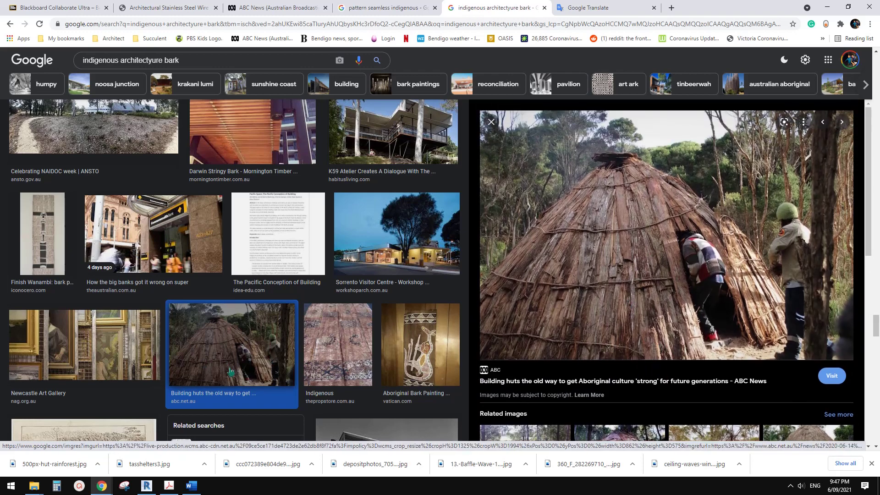
scroll(231, 370, up, 2)
scroll(231, 370, down, 2)
scroll(646, 261, down, 3)
scroll(676, 244, up, 3)
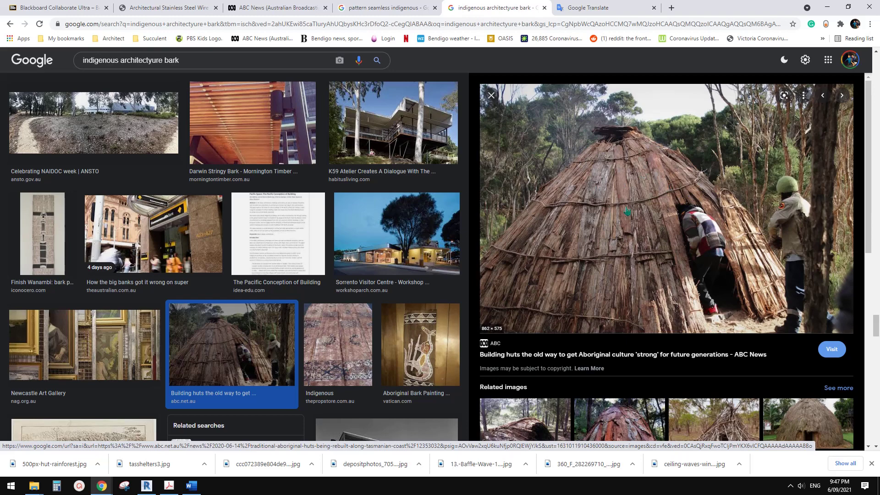
scroll(626, 198, down, 1)
click(629, 394)
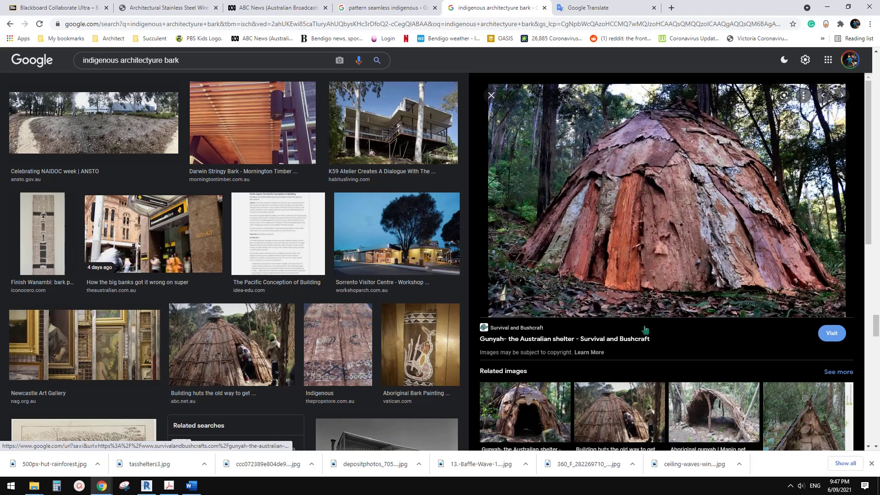
scroll(591, 384, down, 5)
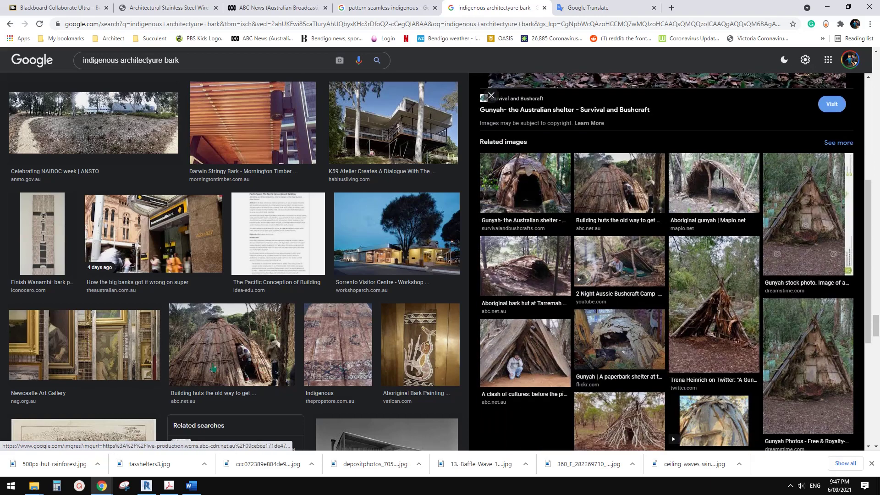
click(653, 179)
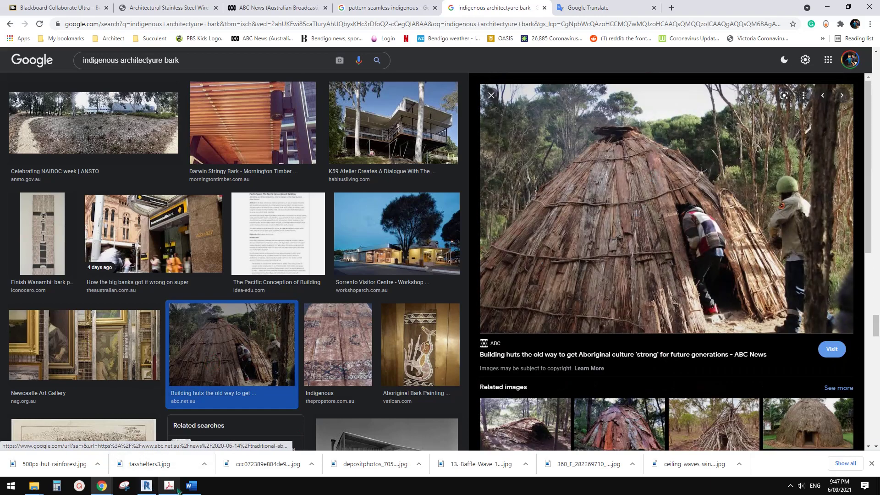
- Switch to Revit, inspect the dome with overlapping panels, and close its family without saving the changes
click(147, 486)
shift+middle_drag(396, 315, 420, 317)
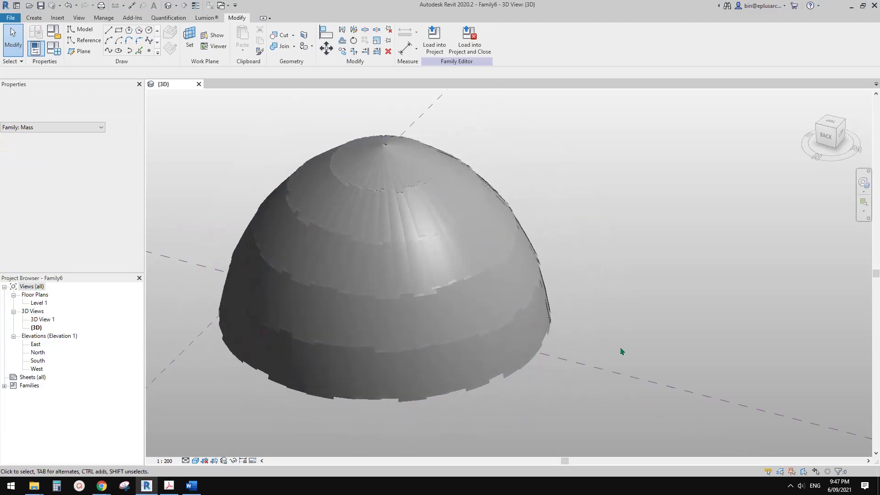
shift+middle_drag(626, 353, 658, 368)
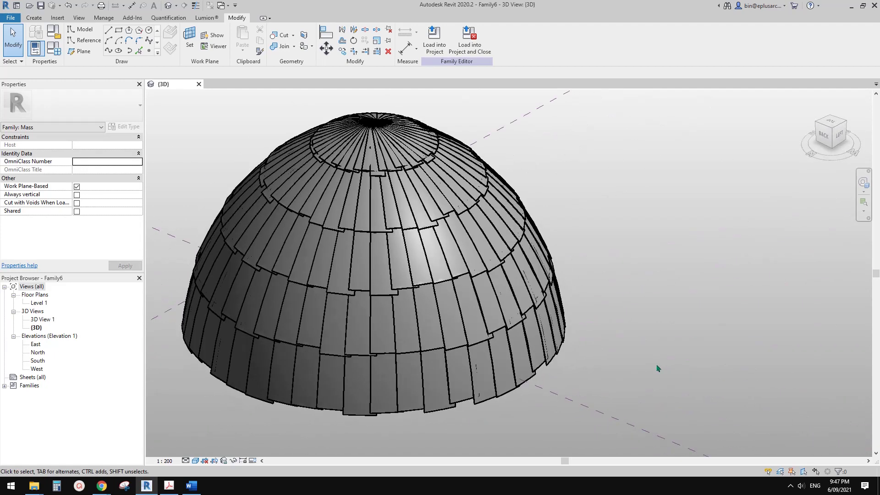
shift+middle_drag(603, 353, 541, 348)
click(199, 84)
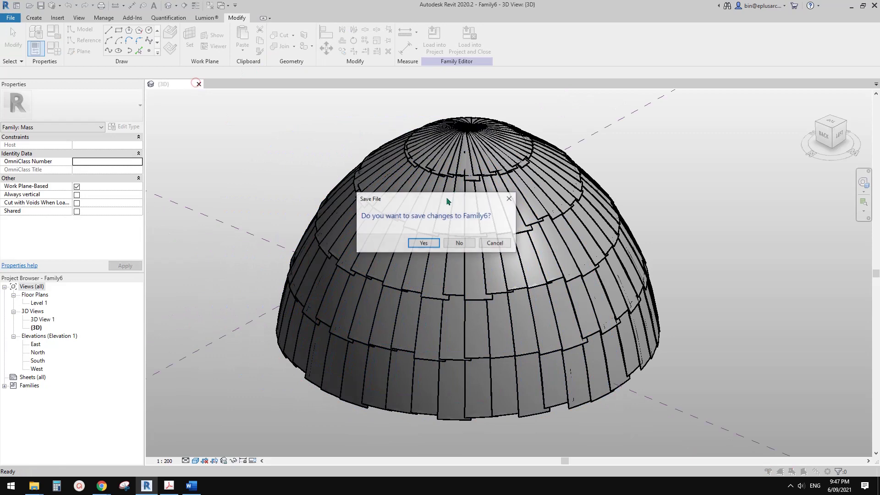
click(457, 245)
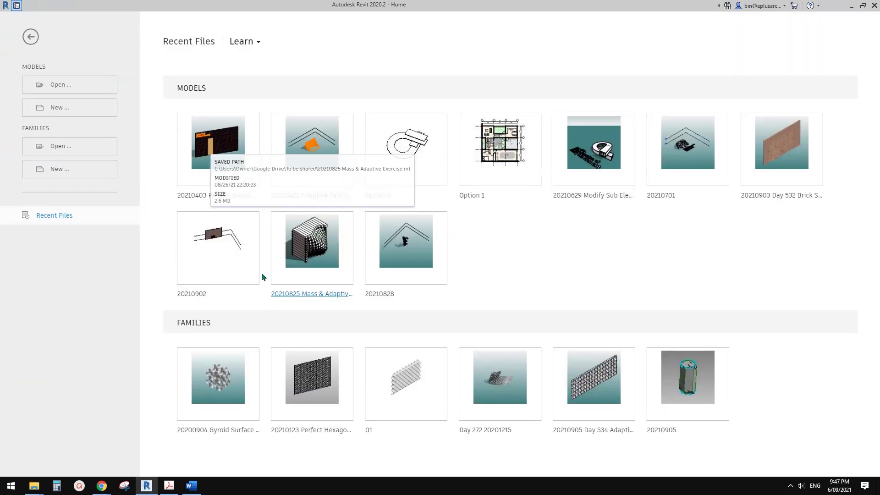
- Create a new family from the Metric Curtain Panel Pattern Based template
click(57, 171)
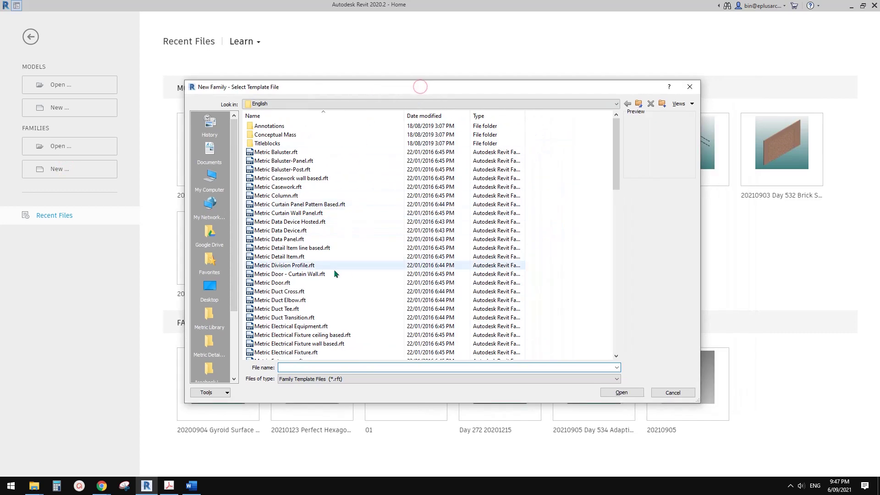
scroll(321, 275, down, 4)
click(289, 300)
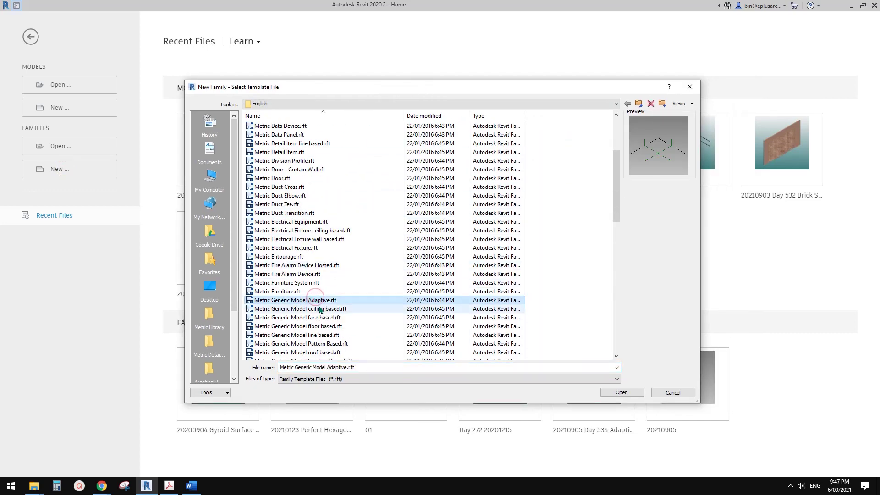
scroll(316, 275, up, 4)
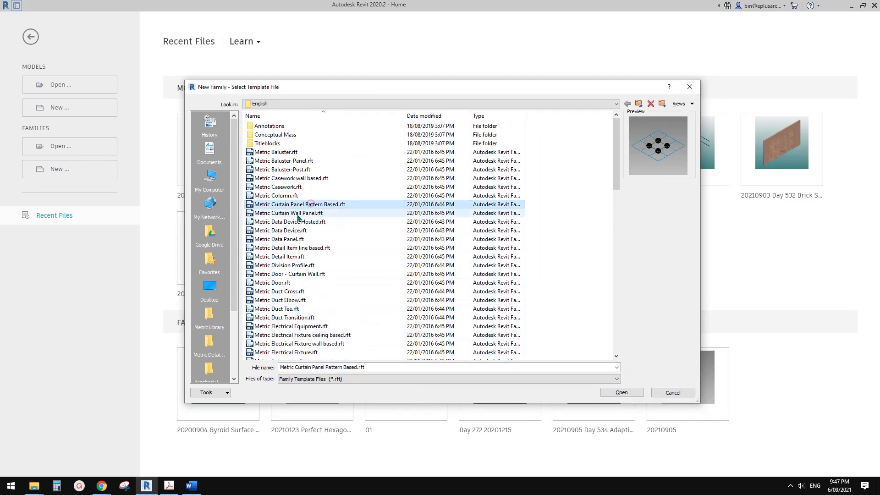
click(310, 205)
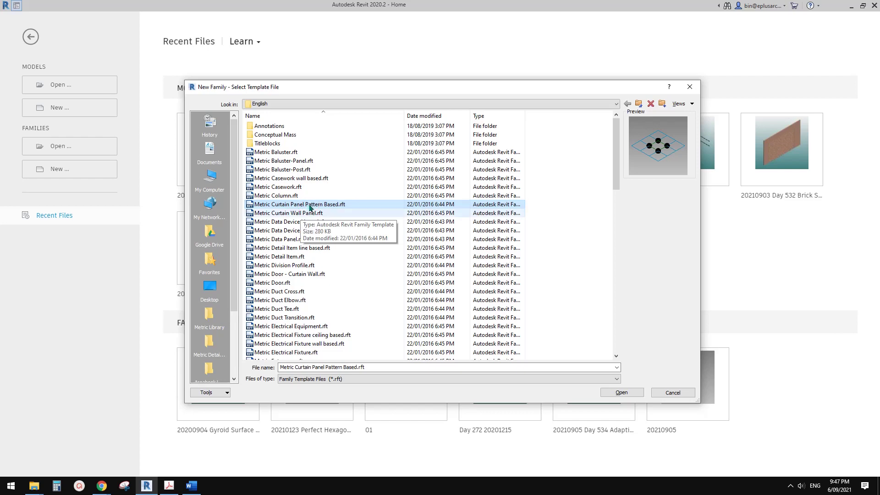
click(622, 392)
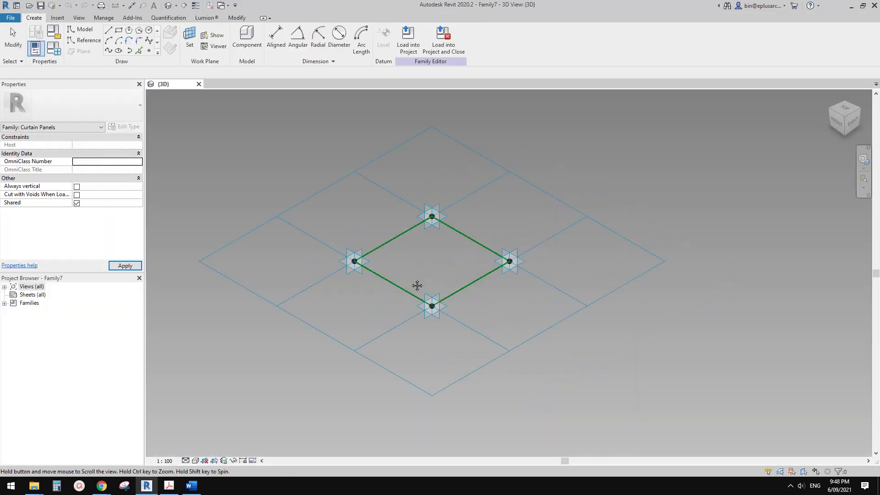
- Set the rectangular tile pattern grid's horizontal spacing to 300 and vertical spacing to 900, and deselect the grid
shift+middle_drag(416, 284, 362, 321)
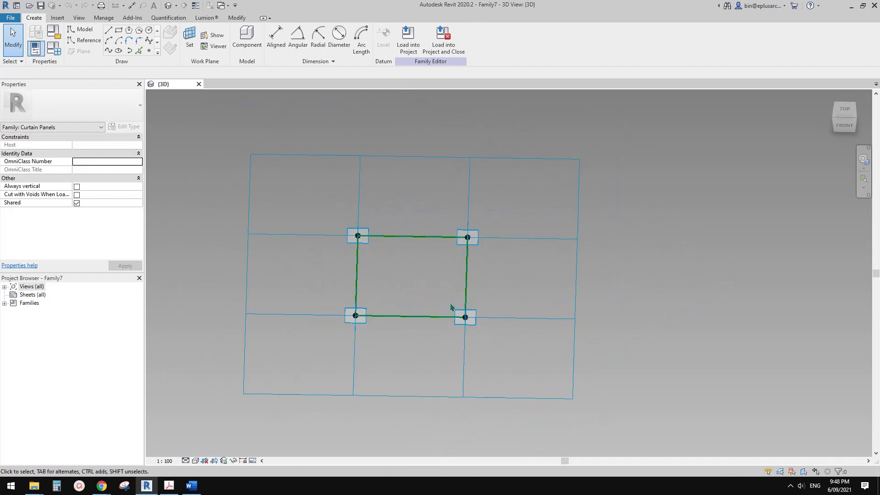
shift+middle_drag(349, 281, 367, 275)
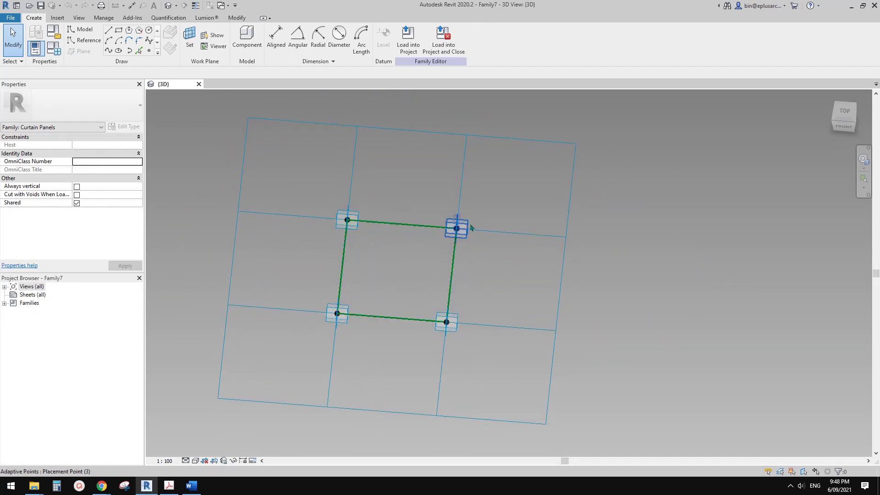
shift+middle_drag(315, 298, 338, 168)
click(346, 155)
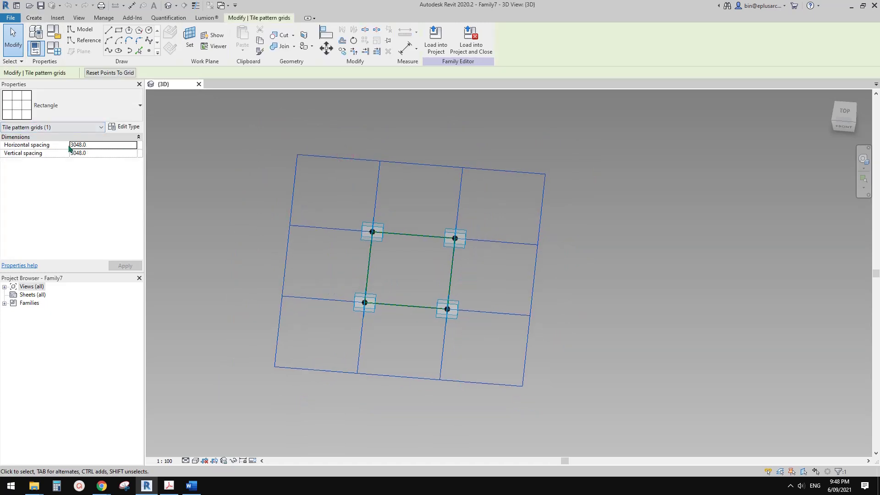
click(94, 145)
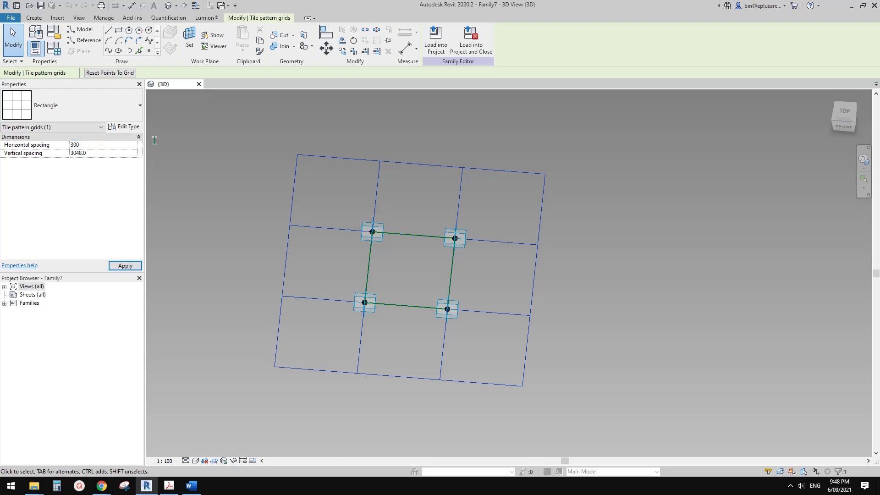
key(Return)
click(94, 153)
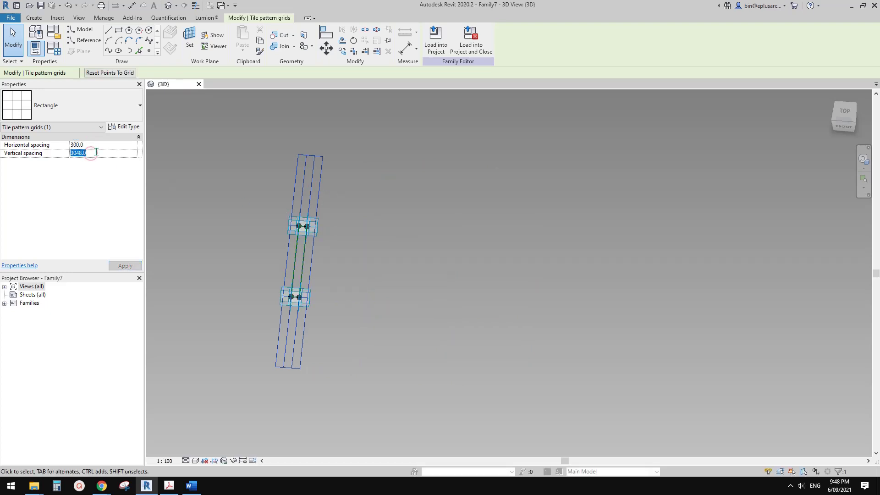
text(900)
scroll(316, 298, up, 2)
middle_drag(318, 370, 375, 278)
scroll(331, 316, up, 1)
click(330, 315)
- Turn on thin line display and examine the four placement points and reference lines of the panel grid
scroll(330, 314, up, 1)
scroll(373, 278, up, 2)
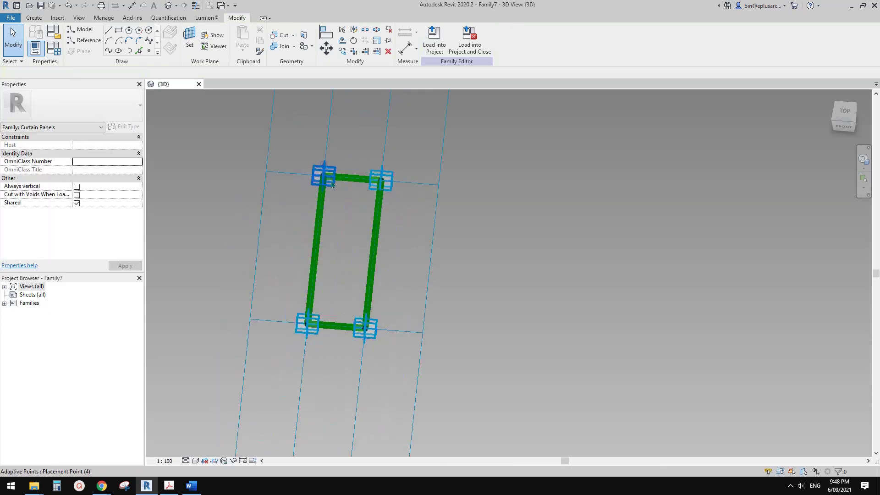
middle_drag(318, 297, 428, 286)
scroll(372, 288, up, 1)
click(366, 291)
middle_drag(379, 251, 372, 247)
middle_drag(364, 201, 365, 199)
middle_drag(367, 242, 361, 207)
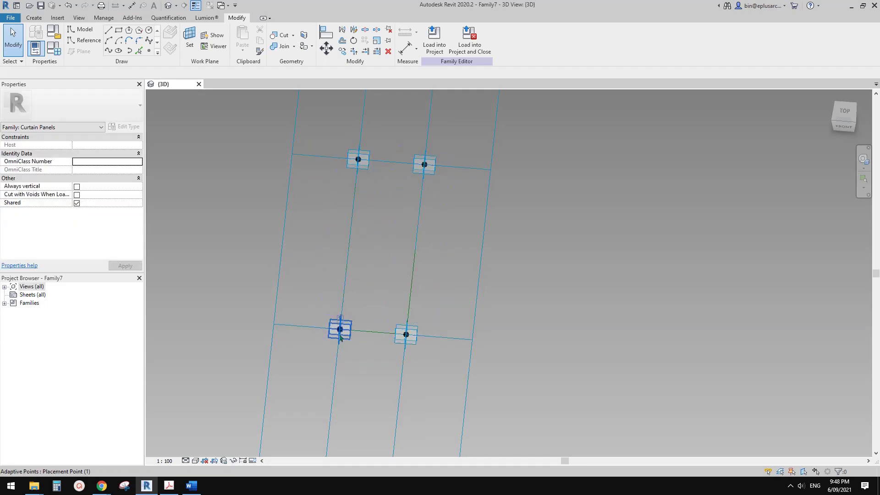
mouse_move(385, 275)
shift+middle_down()
mouse_move(361, 313)
mouse_move(416, 357)
mouse_move(391, 279)
shift+middle_up()
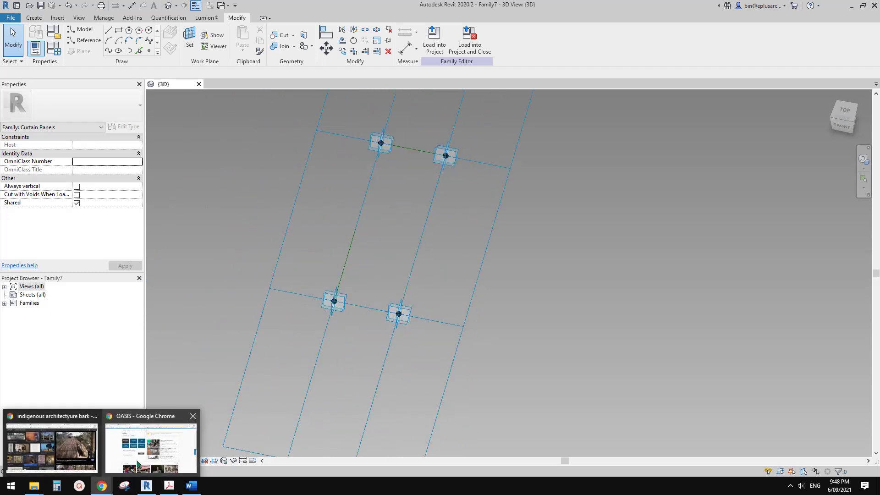
mouse_move(388, 313)
middle_down()
mouse_move(394, 367)
mouse_move(383, 325)
middle_up()
middle_drag(392, 289, 390, 289)
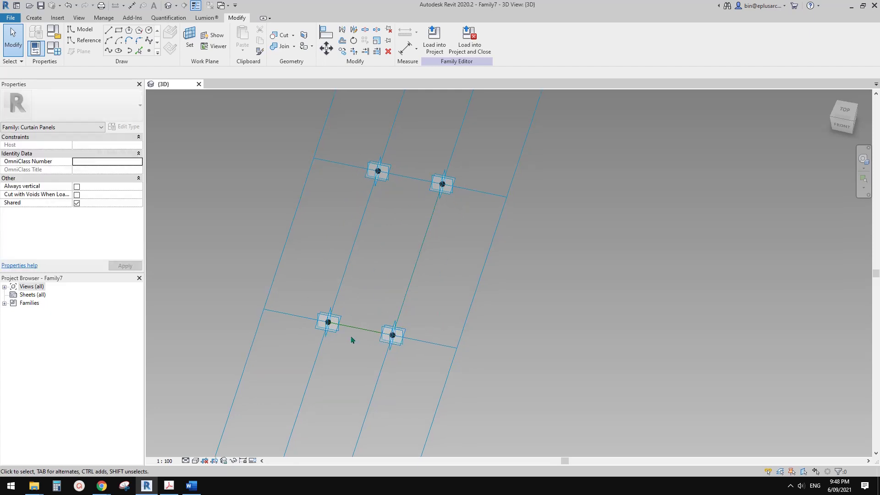
middle_drag(353, 338, 351, 352)
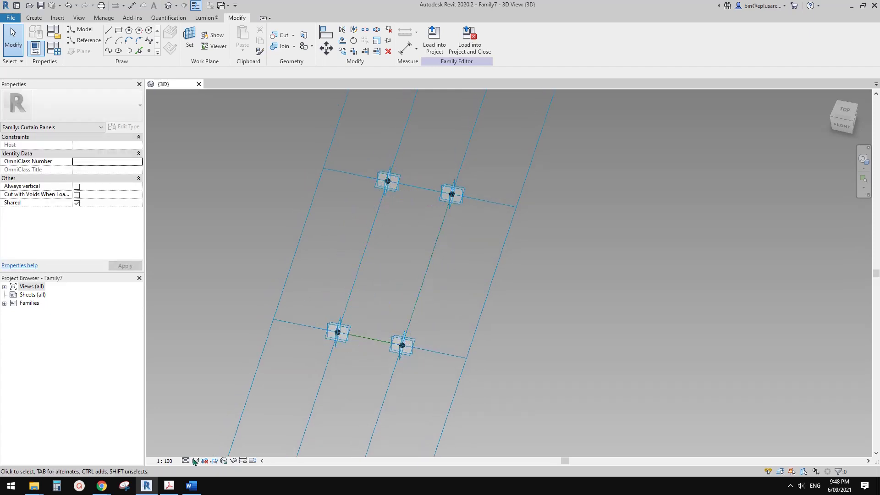
- Capture the panel grid with Snipping Tool, sketch the overlapping panel outlines over it in pink, and return to Revit
click(289, 171)
drag(229, 125, 583, 408)
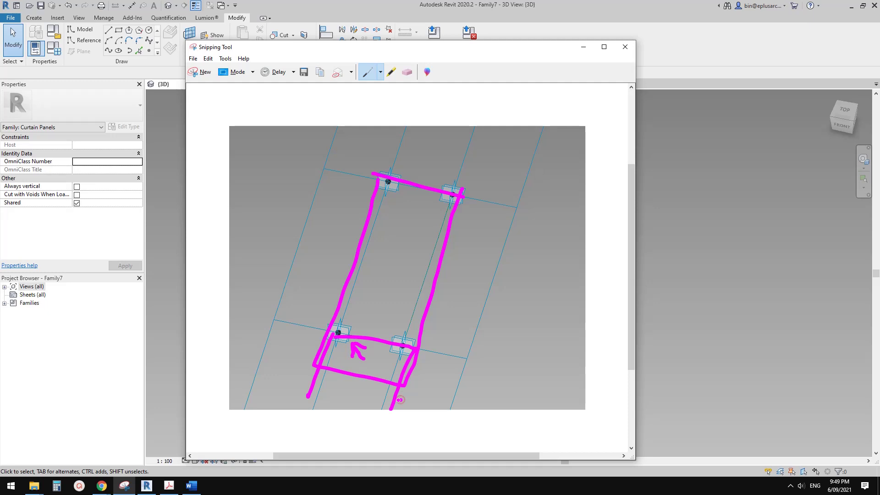
click(687, 229)
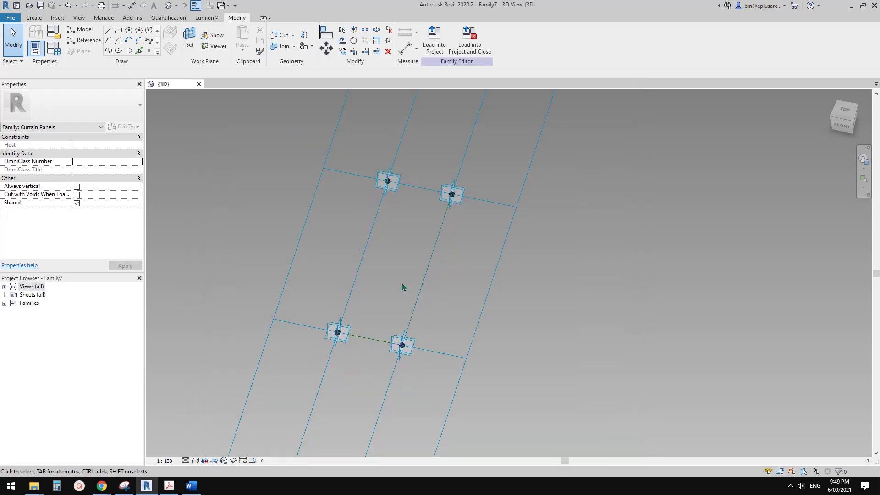
- Place a reference point on placement point 4, using that point's vertical reference plane as the work plane
scroll(383, 299, up, 1)
click(150, 53)
scroll(312, 302, down, 1)
shift+middle_drag(402, 289, 408, 440)
scroll(353, 279, up, 1)
middle_drag(353, 269, 352, 303)
middle_drag(375, 258, 327, 302)
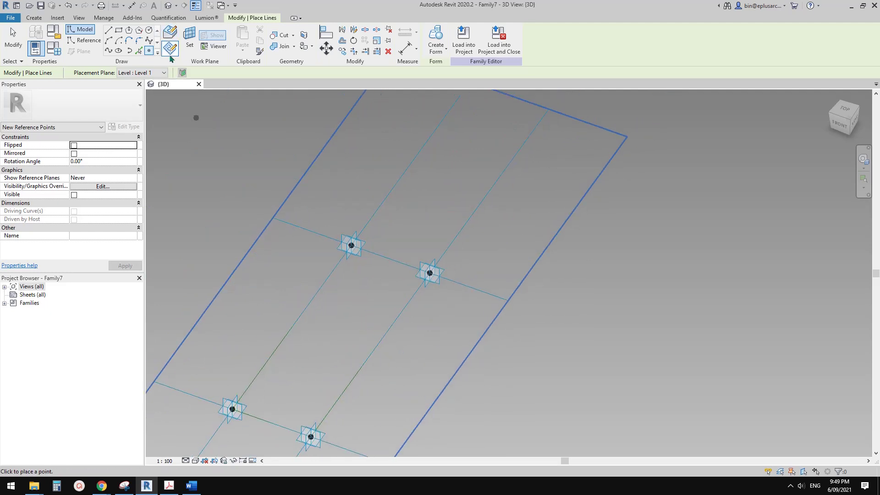
key(Escape)
key(Escape)
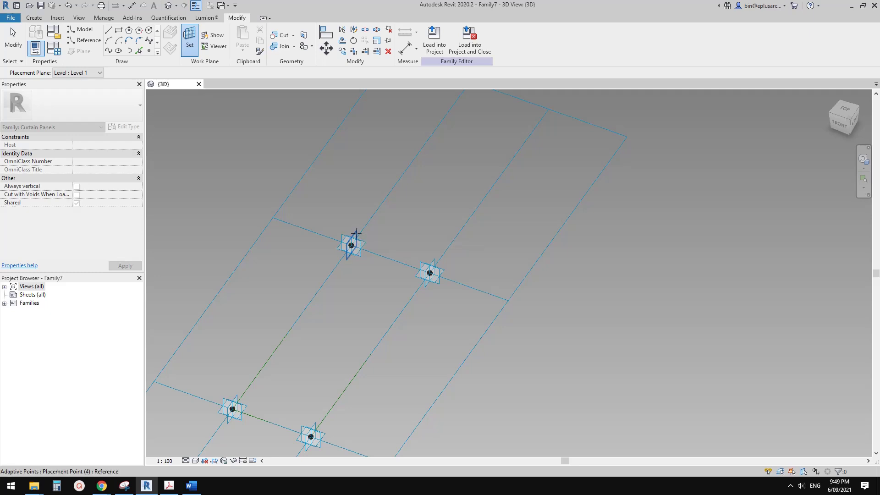
click(354, 236)
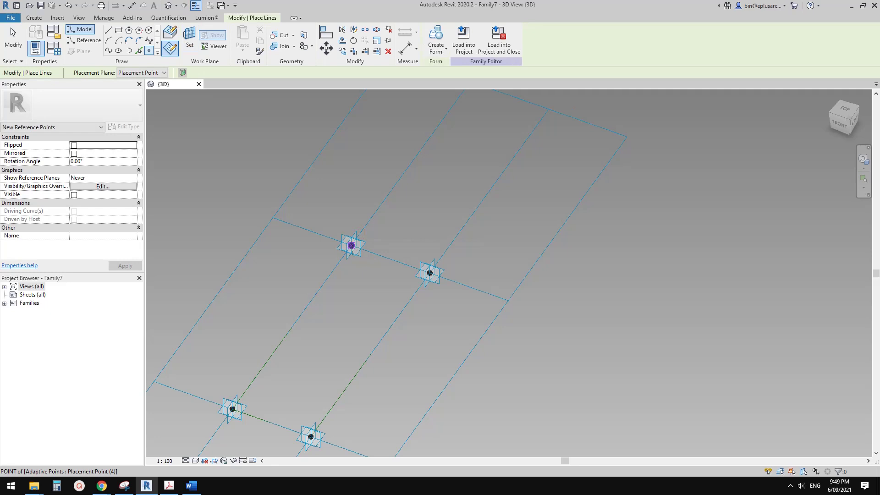
key(Escape)
- Place reference points on placement points 3, 1 and 2, using each point's own vertical reference plane as the work plane
click(440, 262)
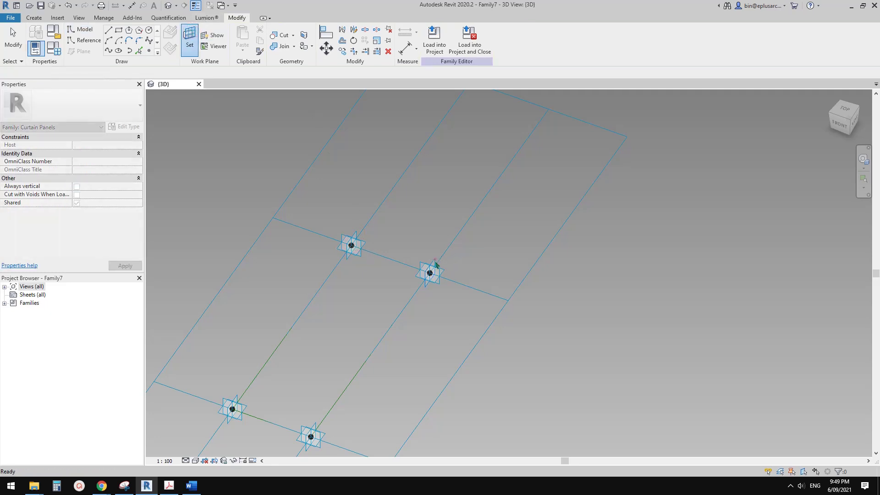
click(190, 40)
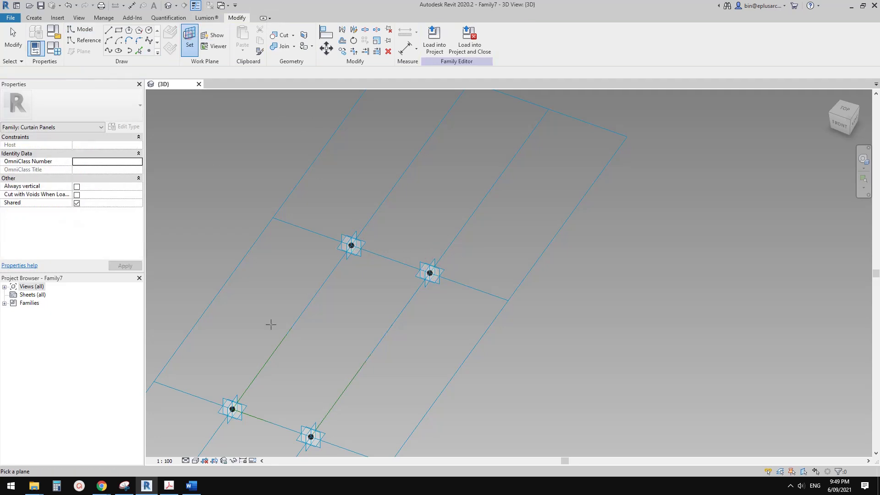
click(232, 408)
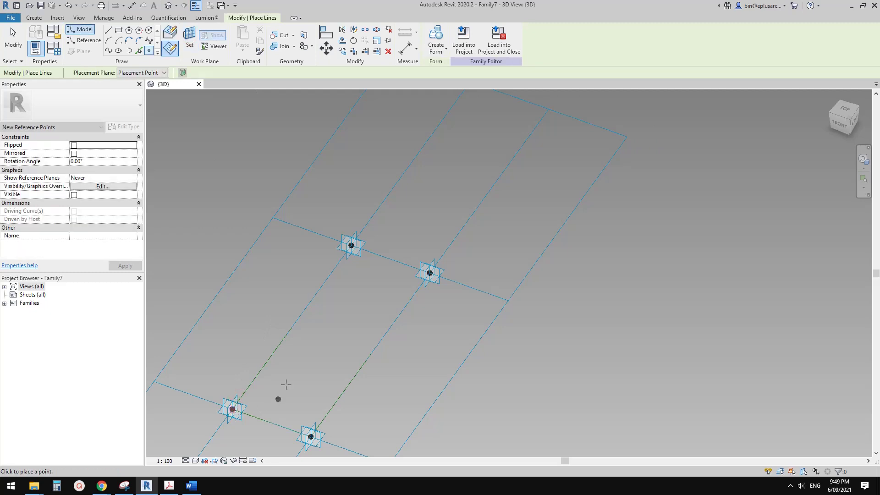
middle_drag(270, 403, 312, 299)
click(188, 46)
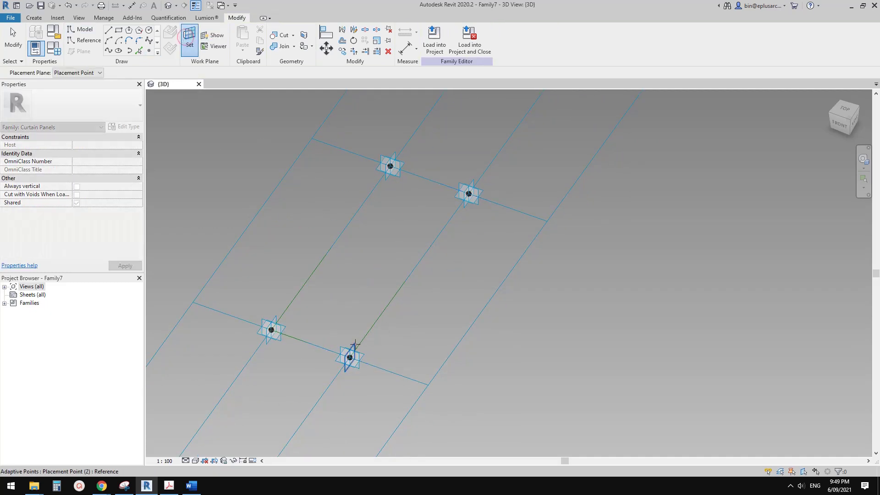
click(351, 357)
middle_drag(354, 329, 350, 359)
key(Escape)
- Set the offset of the reference point at placement point 4 to -50 and the one at placement point 3 to 50
scroll(388, 196, up, 1)
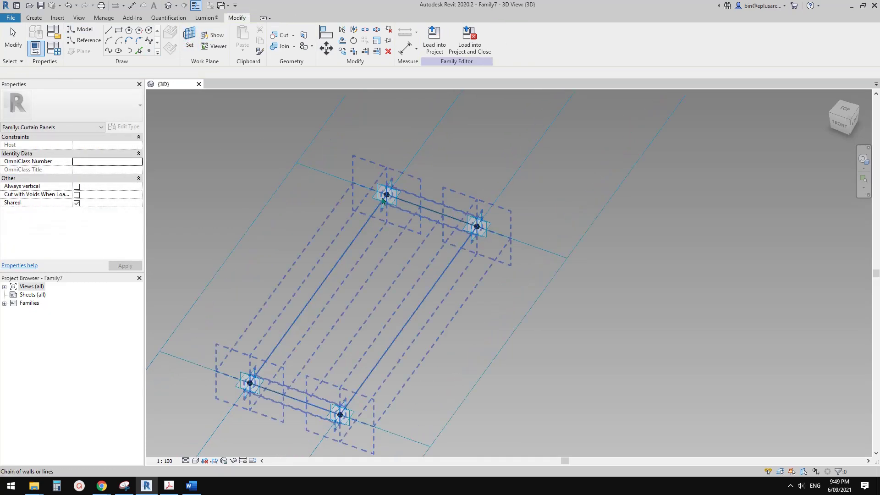
click(388, 196)
scroll(395, 203, up, 1)
drag(409, 208, 383, 199)
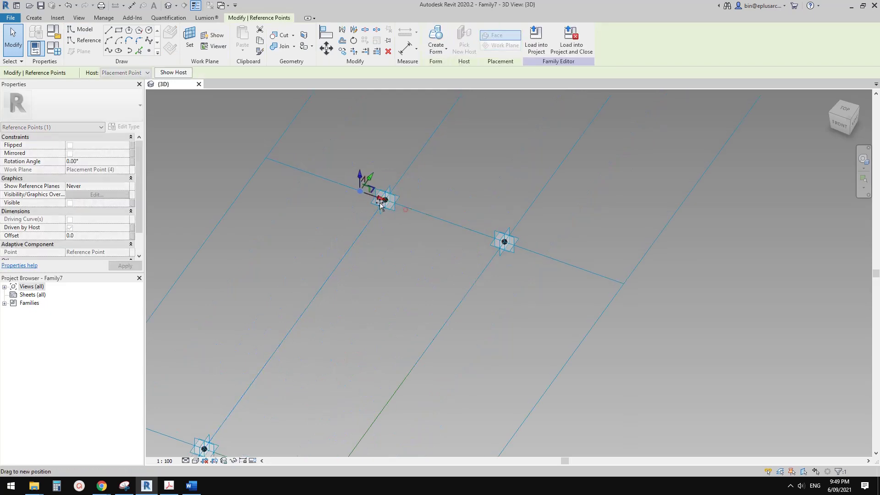
click(92, 236)
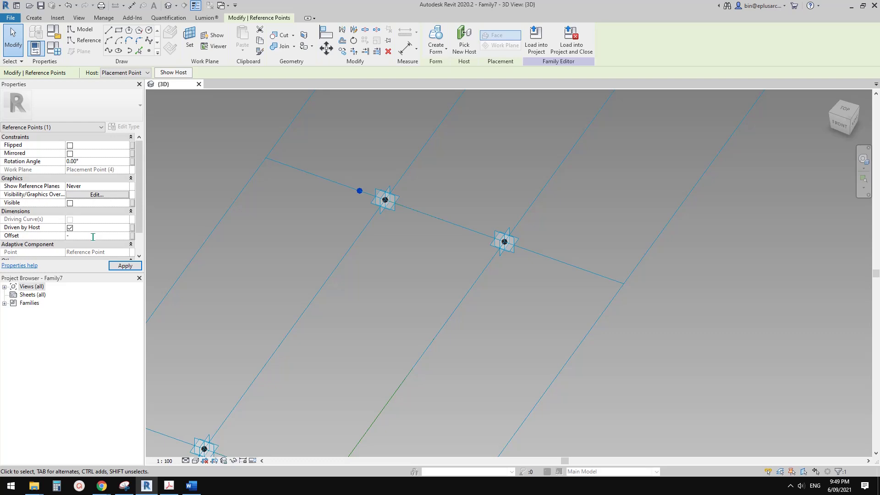
click(504, 241)
click(101, 237)
text(50)
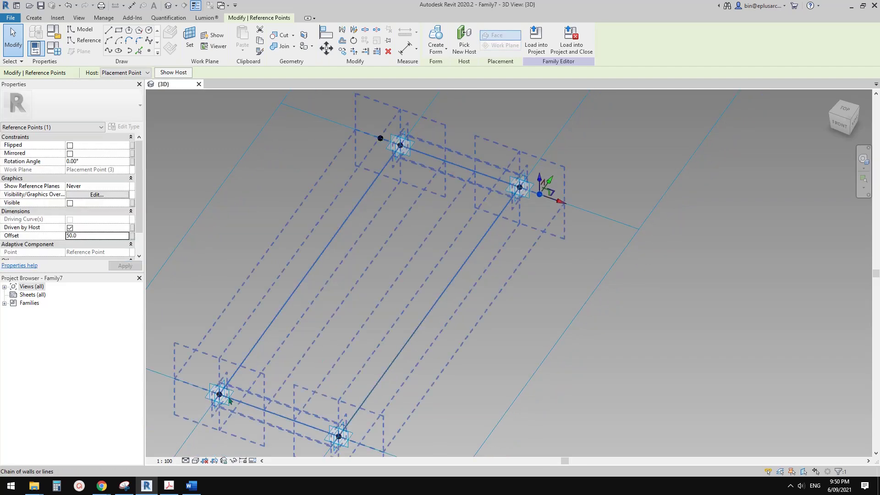
- Set the offset of the reference point at placement point 1 to -50 and the one at placement point 2 to 50
click(219, 395)
click(95, 236)
text(-50)
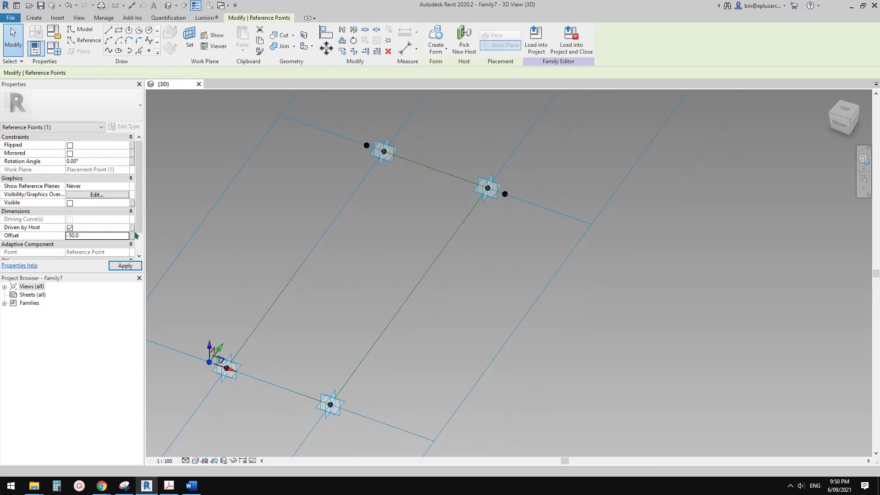
click(331, 405)
click(101, 237)
text(-50)
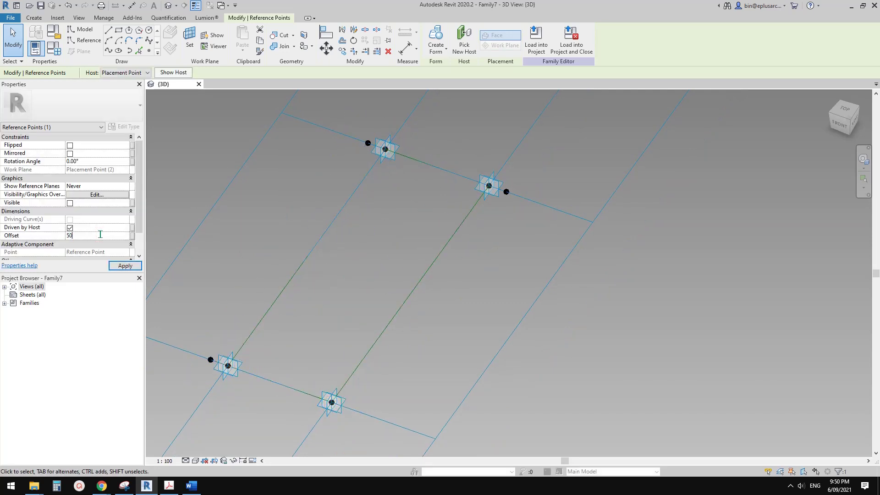
click(349, 277)
mouse_move(392, 289)
middle_down()
mouse_move(446, 294)
mouse_move(422, 248)
mouse_move(402, 328)
mouse_move(367, 318)
middle_up()
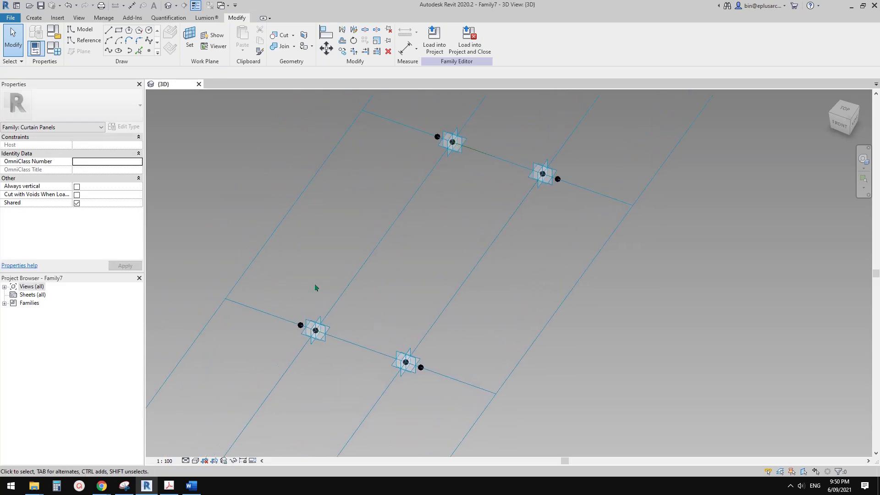
- Place another reference point on the offset point beside placement point 1, hosted on that point's vertical plane parallel to the panel's short edge
click(149, 50)
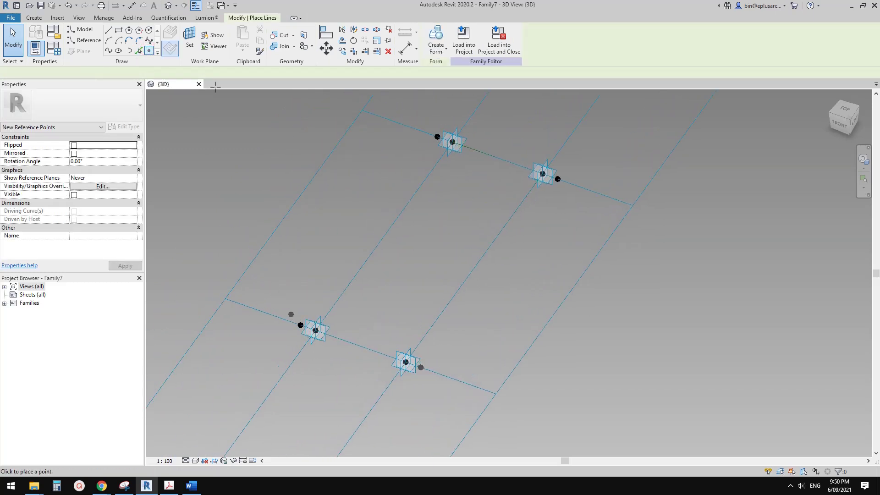
scroll(287, 311, up, 2)
click(189, 37)
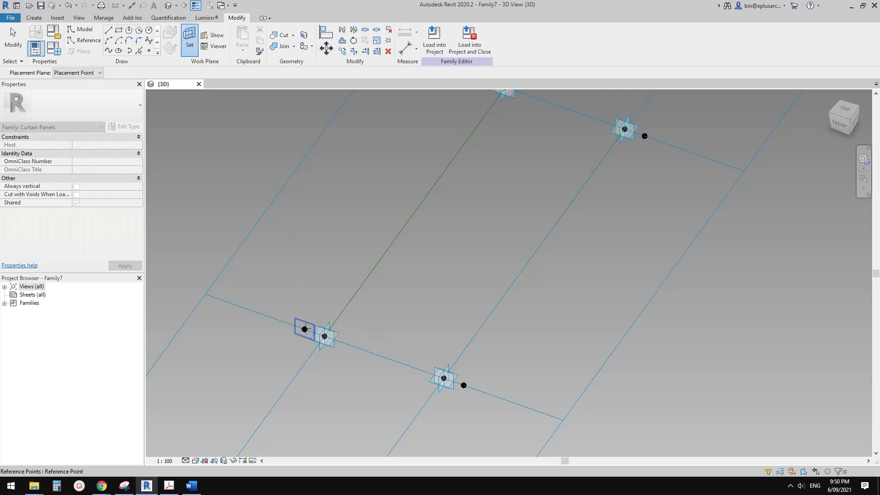
click(305, 329)
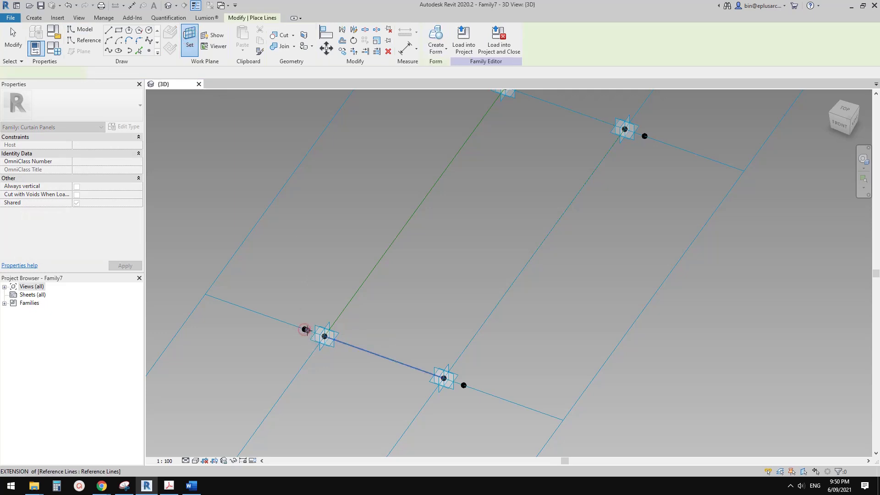
click(304, 330)
click(472, 274)
key(Escape)
key(Escape)
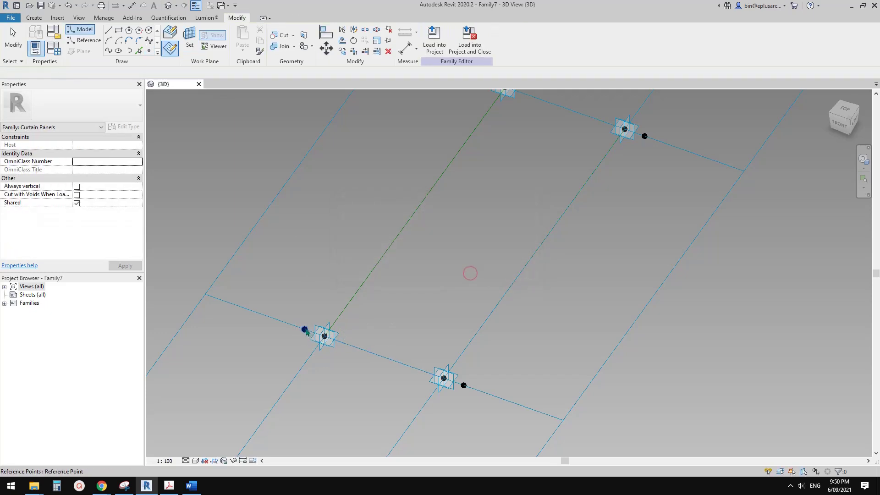
- Move the new reference point beside placement point 1 outward past the panel's short edge, setting its offset to -150
click(305, 329)
drag(318, 314, 277, 371)
scroll(186, 243, down, 1)
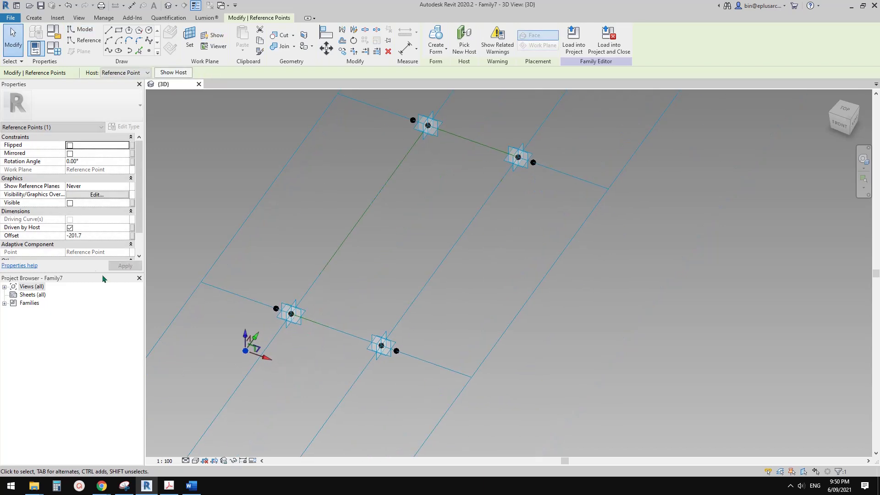
click(97, 236)
text(-1)
key(Return)
key(Escape)
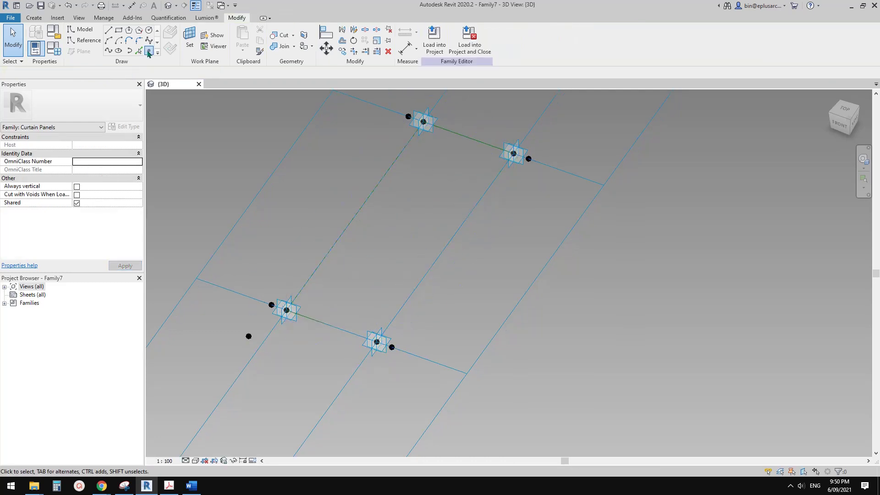
- Place a reference point on the offset point beside placement point 2, hosted on that point's vertical plane parallel to the short edge
click(149, 52)
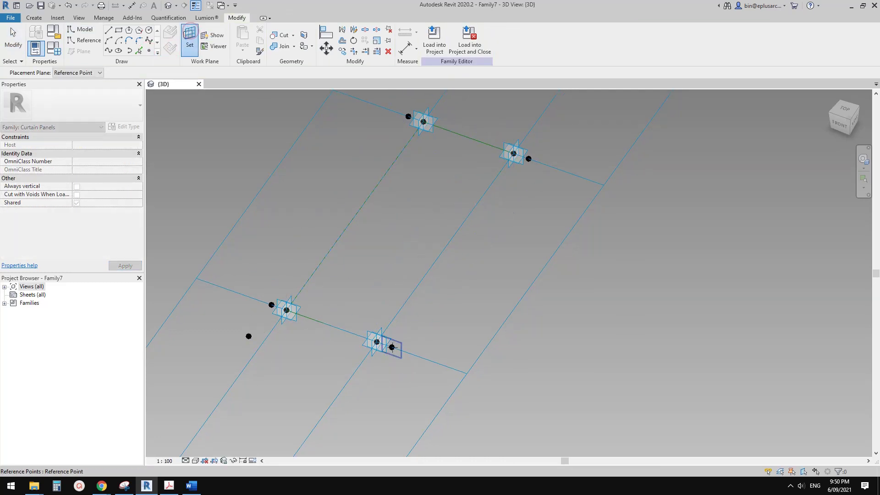
click(392, 348)
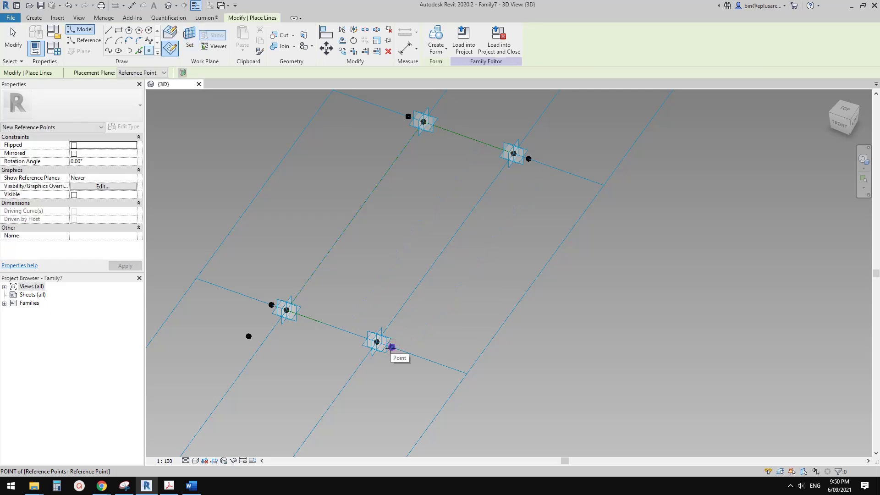
click(392, 348)
click(468, 271)
key(Escape)
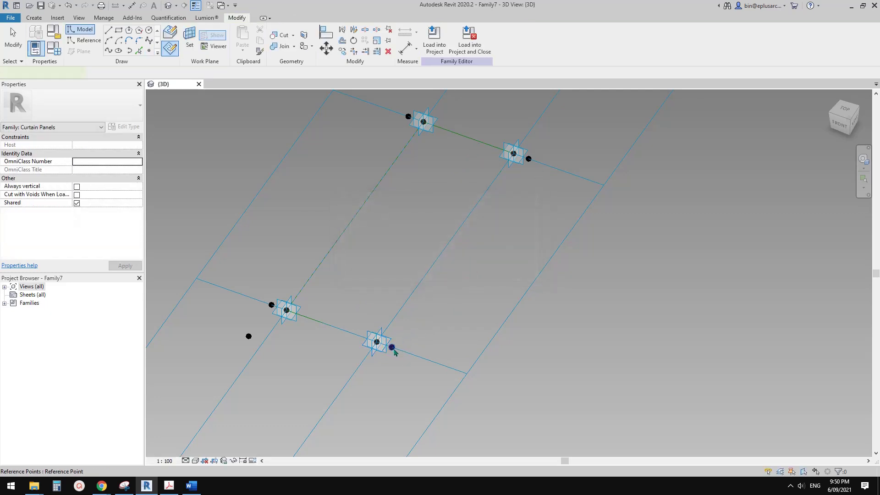
- Set the offset of the new reference point beside placement point 2 to -150 and deselect it
click(392, 348)
click(95, 235)
text(-)
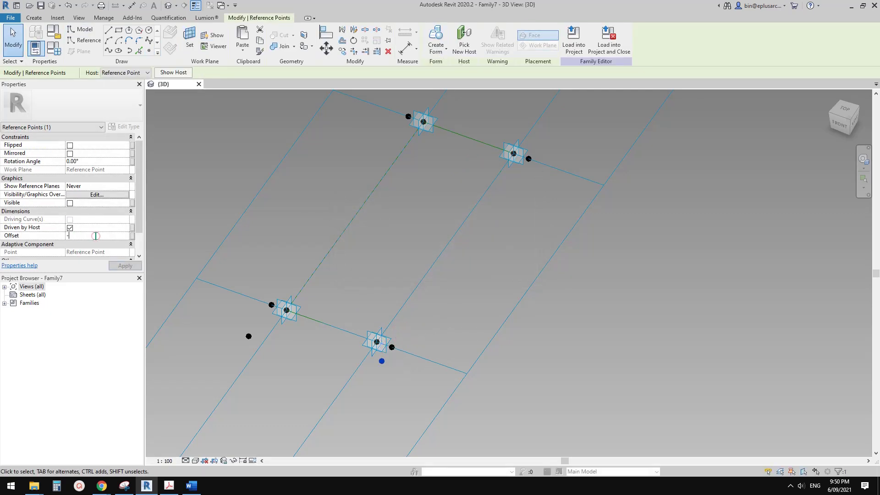
text(150)
click(420, 293)
scroll(397, 299, down, 2)
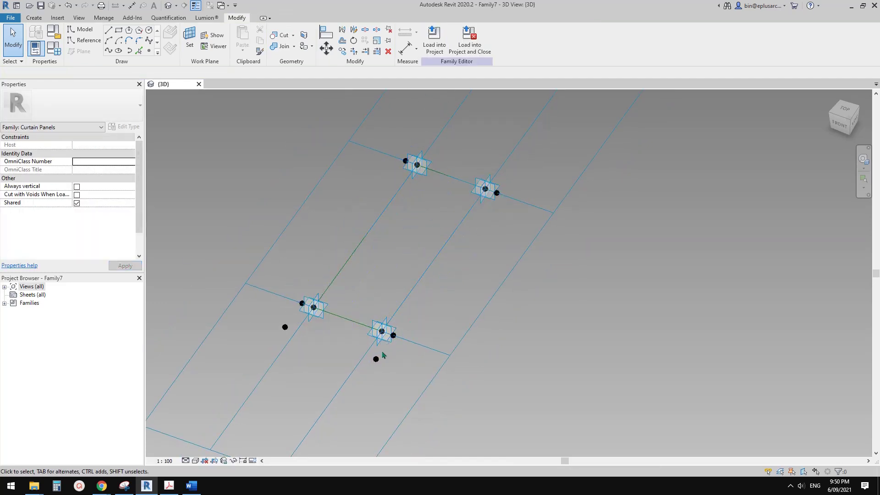
- Place a reference point on each of the two points beyond the panel's short edge, using each host point's horizontal plane as work plane
middle_drag(433, 266, 429, 283)
shift+middle_drag(412, 243, 406, 257)
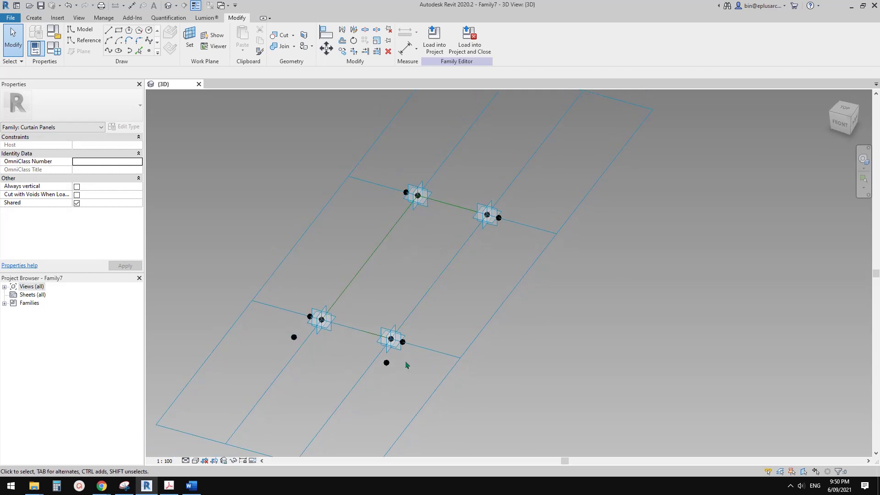
middle_drag(404, 297, 403, 303)
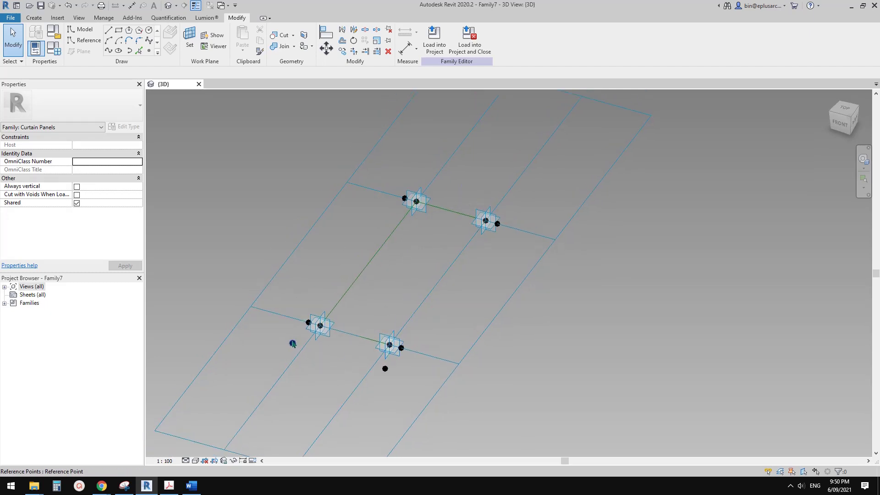
scroll(395, 250, up, 1)
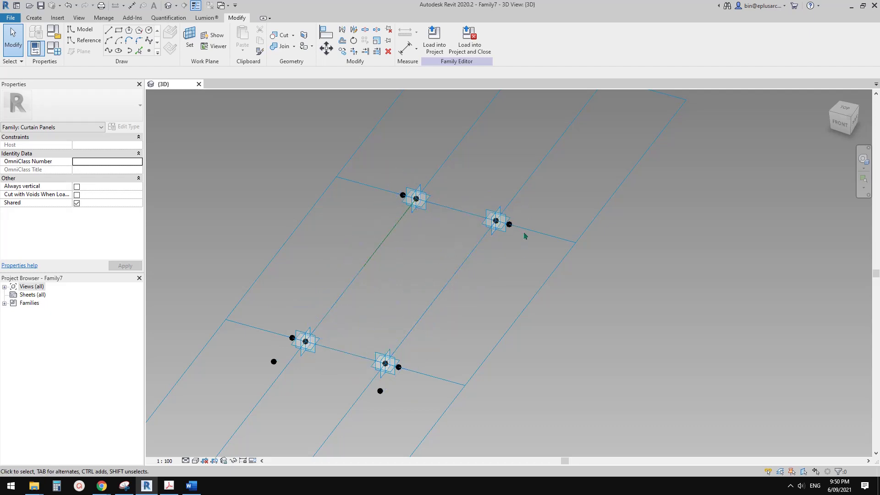
scroll(390, 383, up, 1)
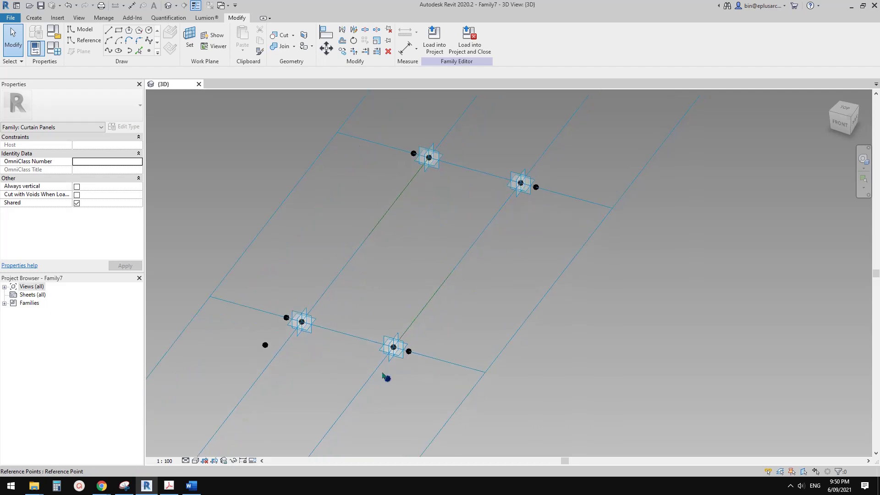
click(149, 52)
middle_drag(307, 263, 304, 269)
click(188, 38)
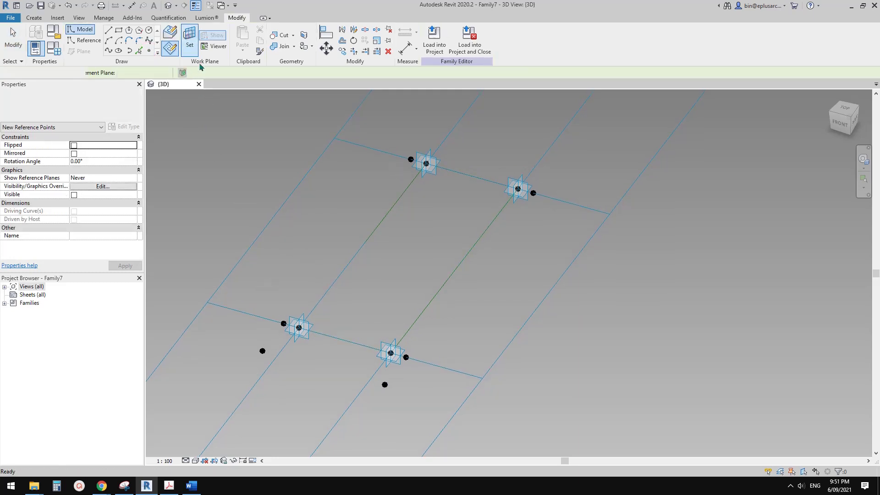
click(262, 350)
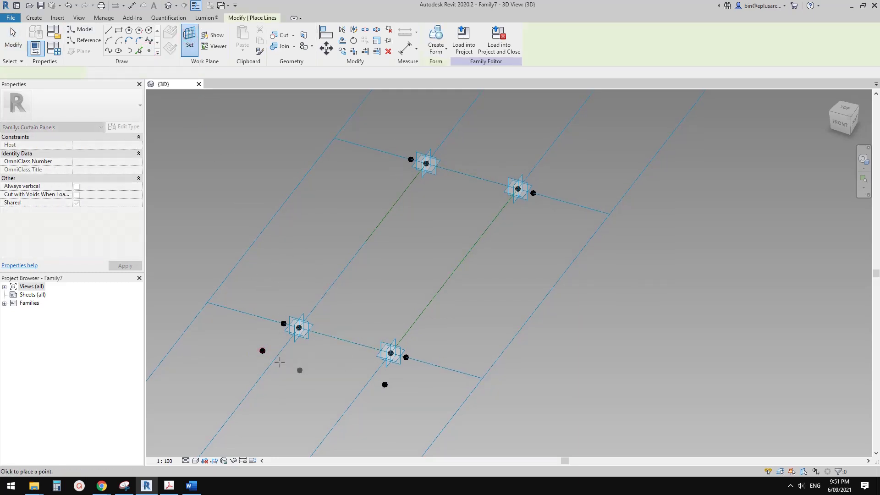
click(262, 351)
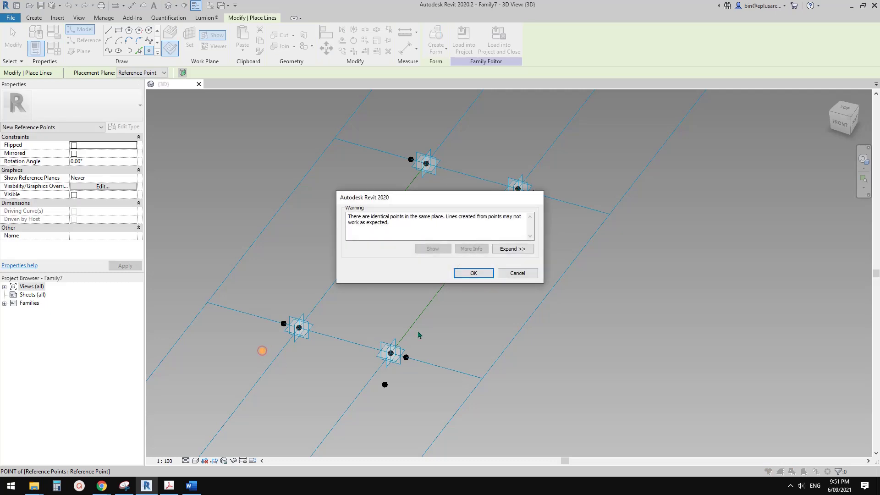
click(473, 273)
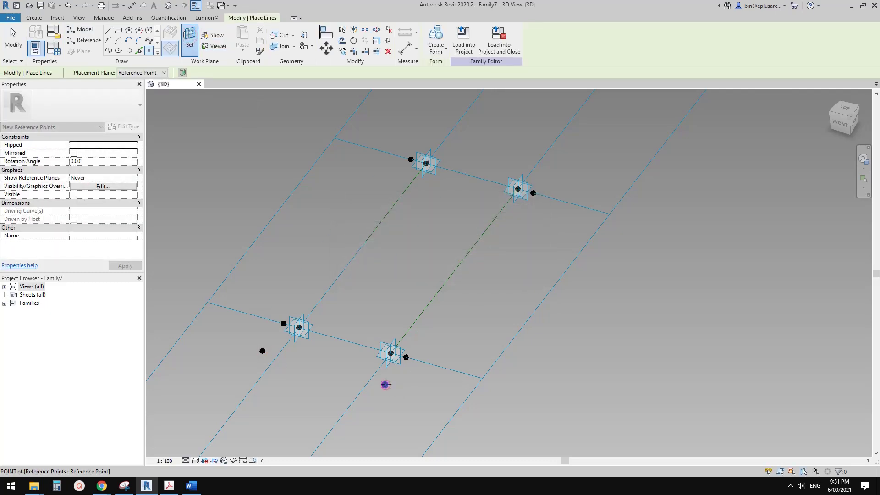
click(385, 384)
click(474, 272)
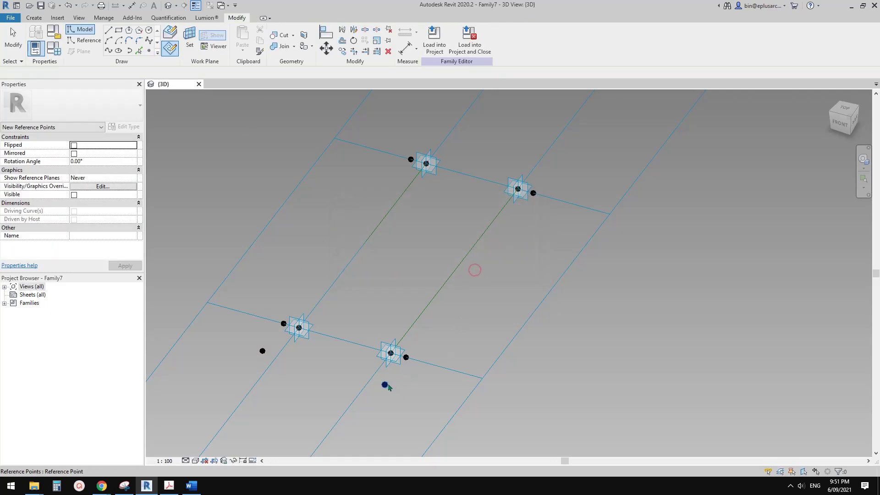
key(Escape)
- Select both new reference points beyond the short edge and set their vertical offset to 30
click(385, 385)
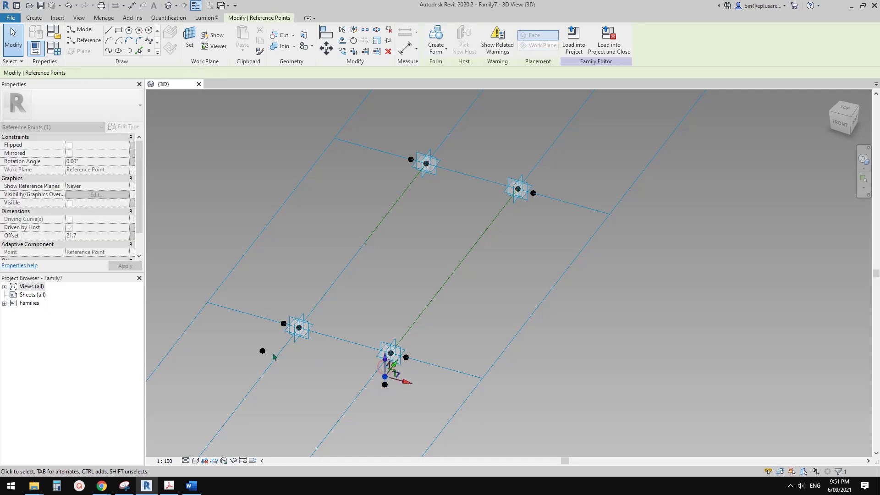
click(262, 340)
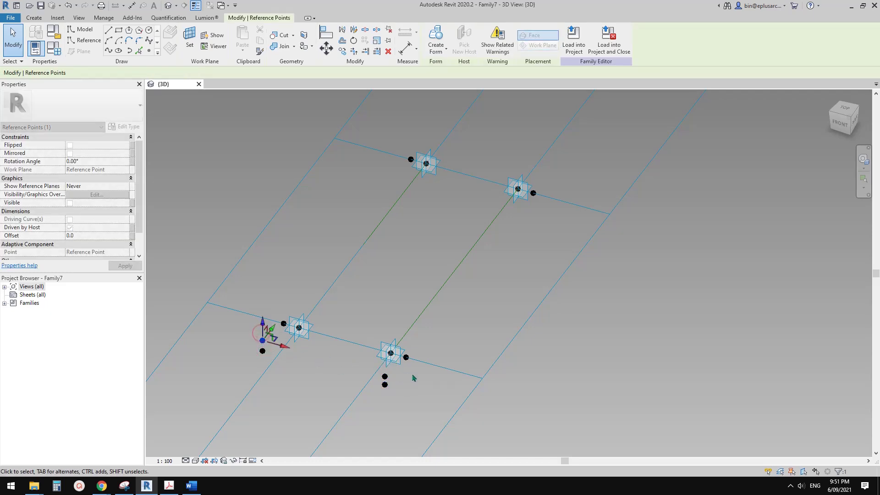
ctrl+click(384, 376)
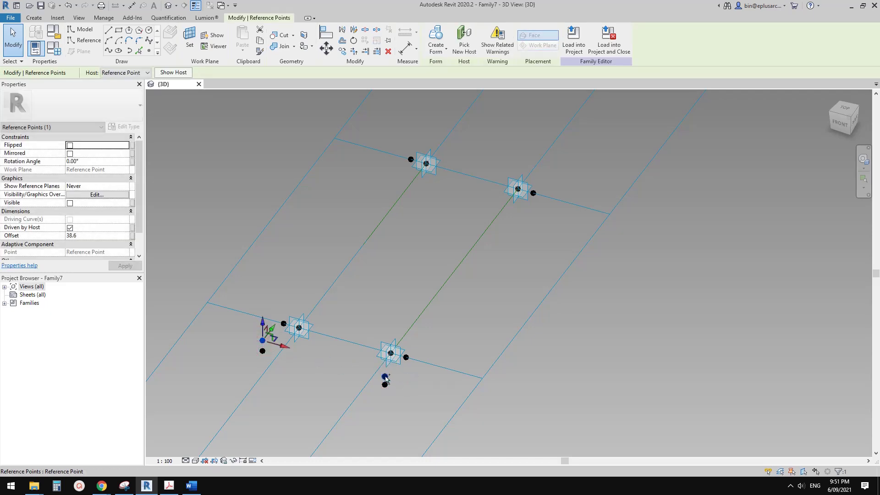
click(98, 236)
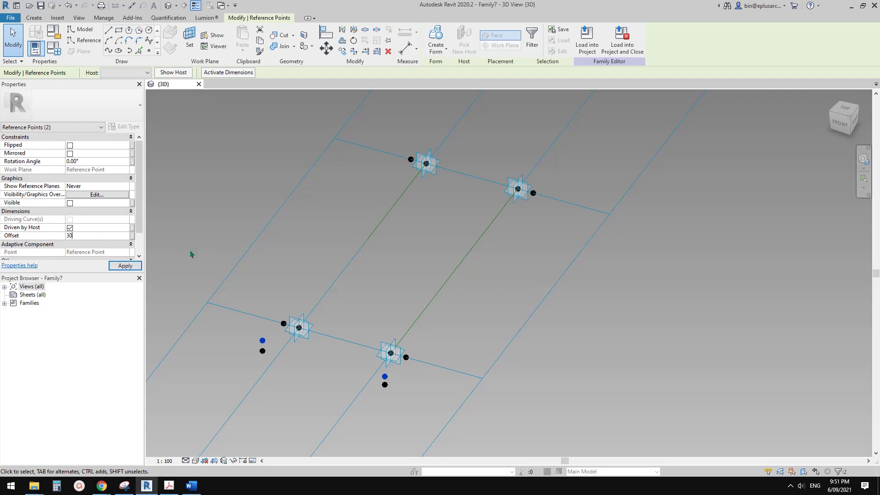
- Connect the two raised points beyond the short edge with a spline through points and make it a reference line
shift+middle_drag(370, 331, 358, 308)
scroll(276, 356, up, 1)
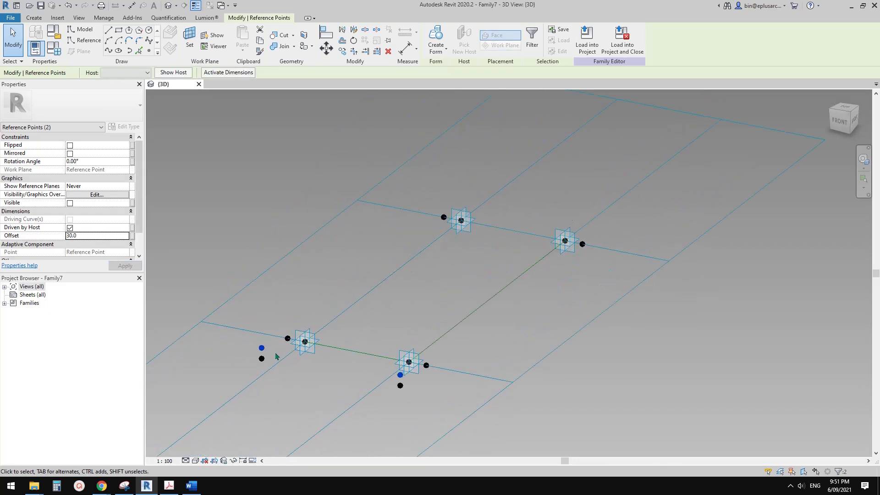
scroll(276, 356, up, 1)
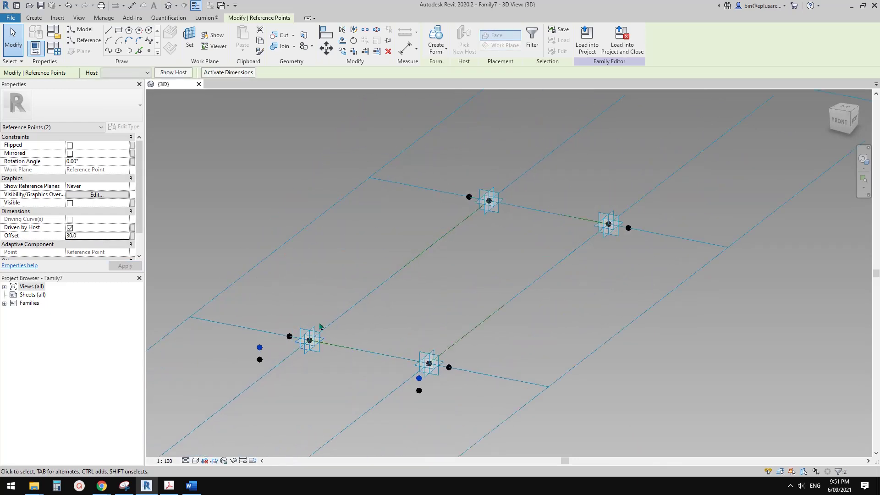
click(108, 50)
click(75, 212)
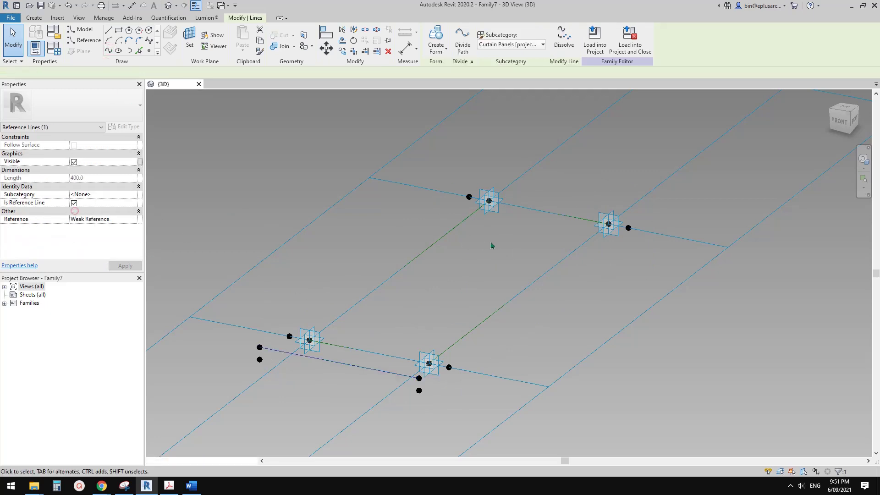
middle_drag(478, 242, 472, 243)
key(Escape)
- Connect the two outer offset points along the opposite short edge with a spline through points and make it a reference line
click(463, 198)
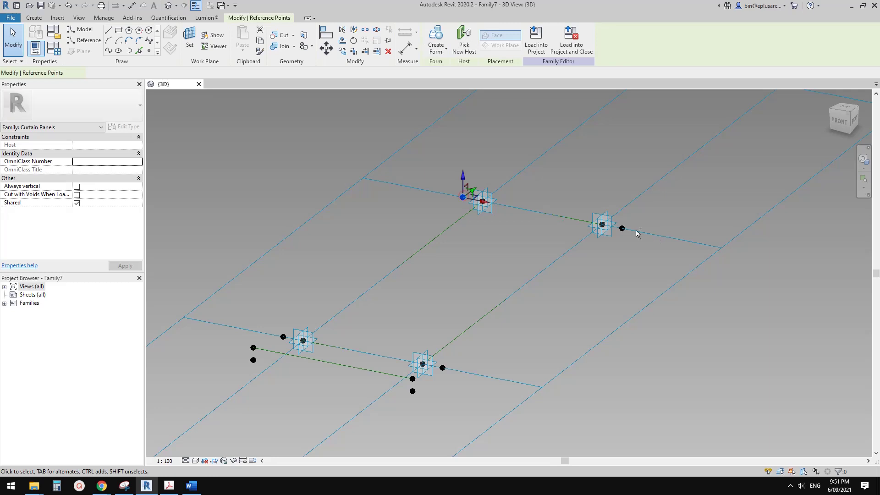
ctrl+click(622, 228)
click(109, 51)
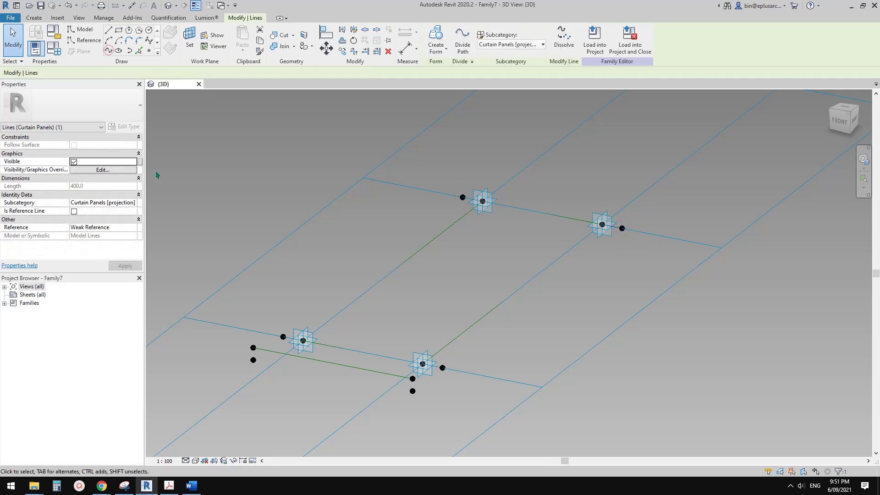
click(74, 212)
click(377, 183)
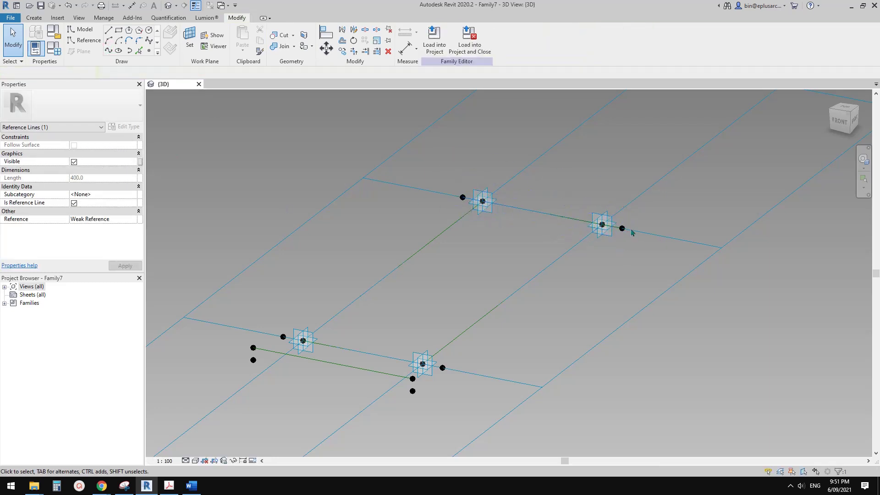
- Create a flat surface form between the two reference lines at the panel's short ends
click(574, 247)
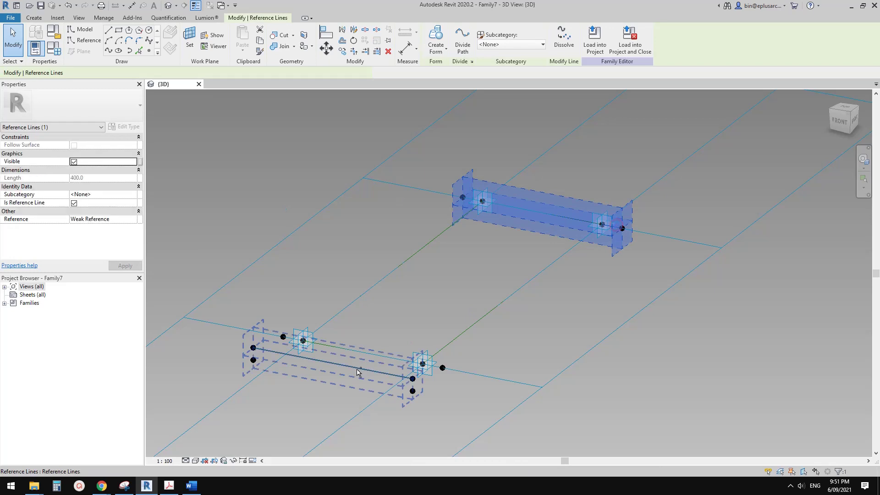
ctrl+click(388, 324)
click(439, 38)
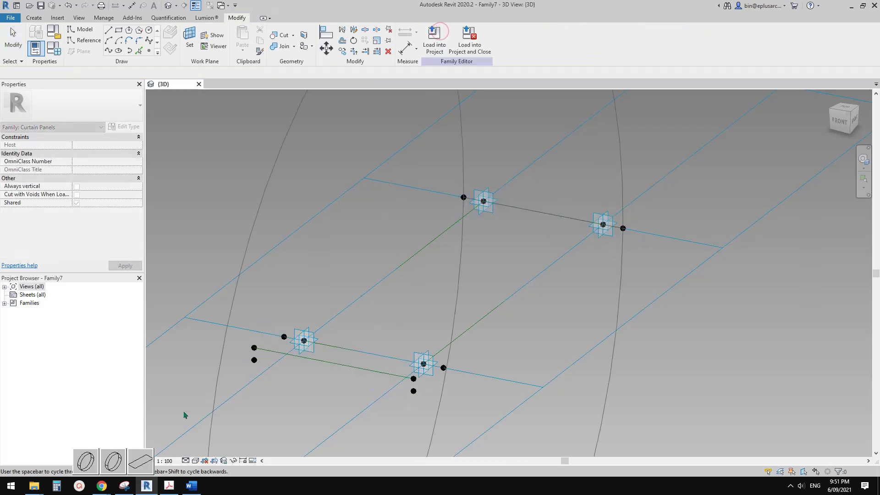
click(145, 459)
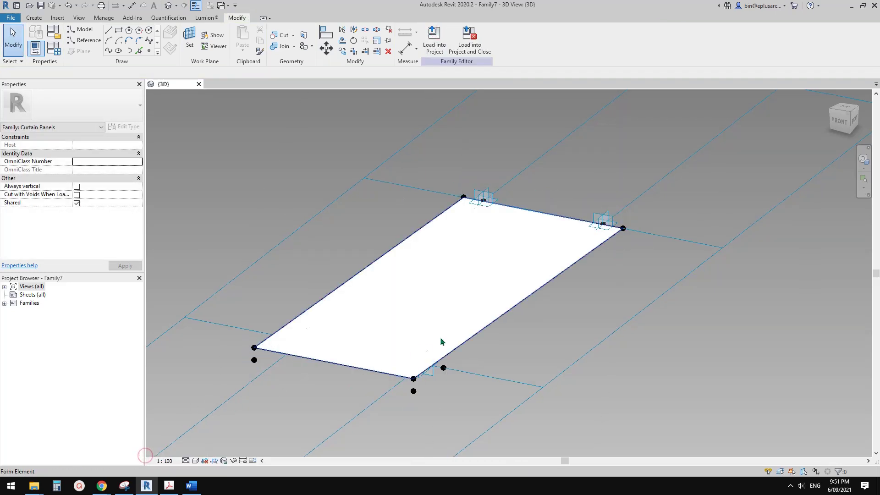
scroll(348, 289, down, 2)
shift+middle_drag(348, 289, 395, 287)
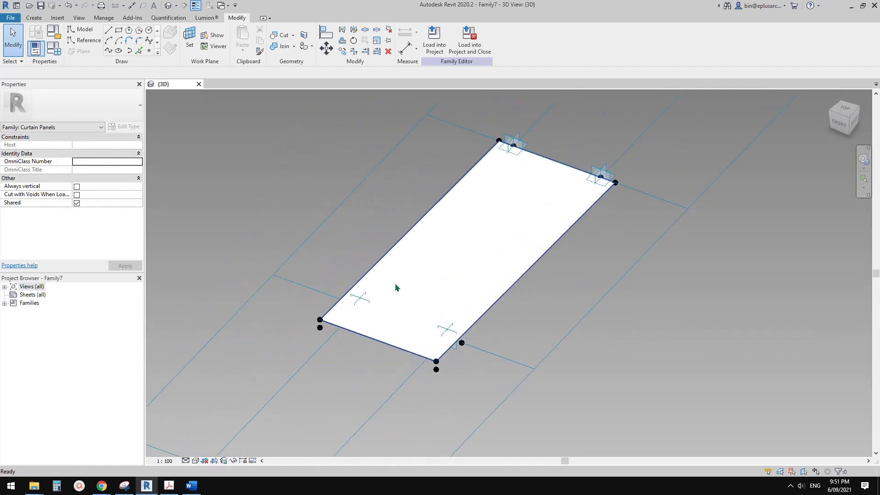
- Start a new conceptual mass family from the Metric Mass.rft template
click(16, 17)
click(56, 54)
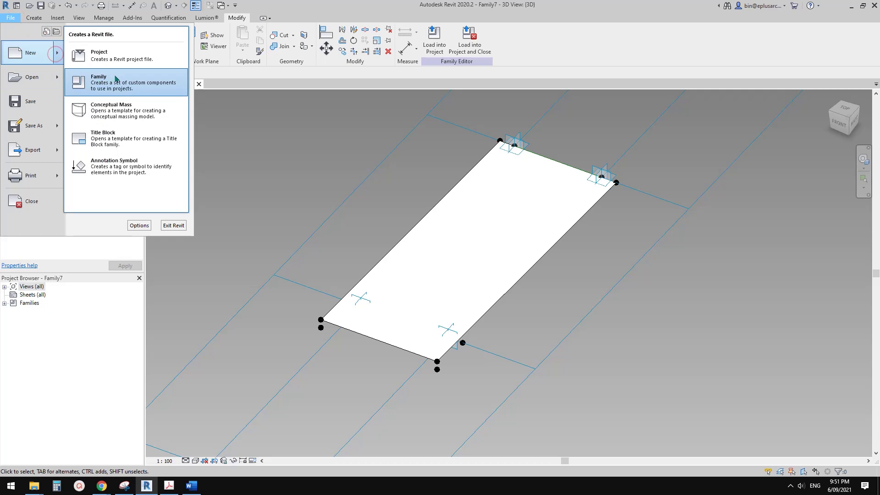
click(115, 110)
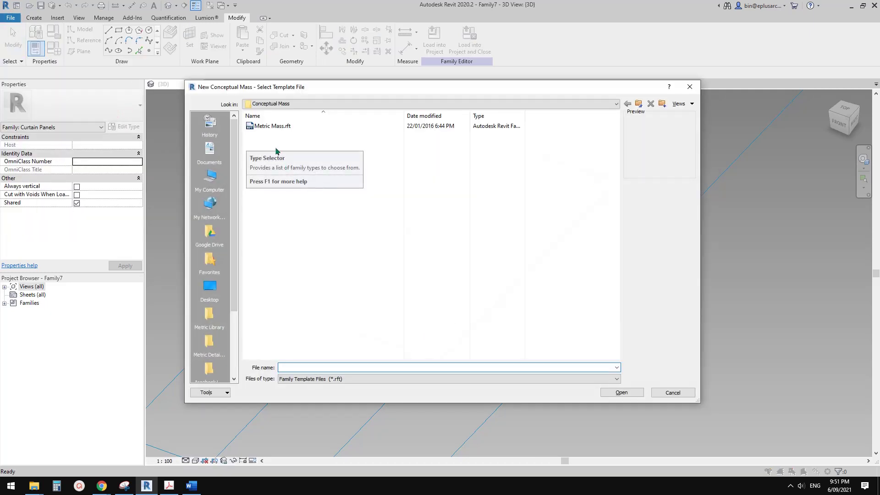
double_click(268, 127)
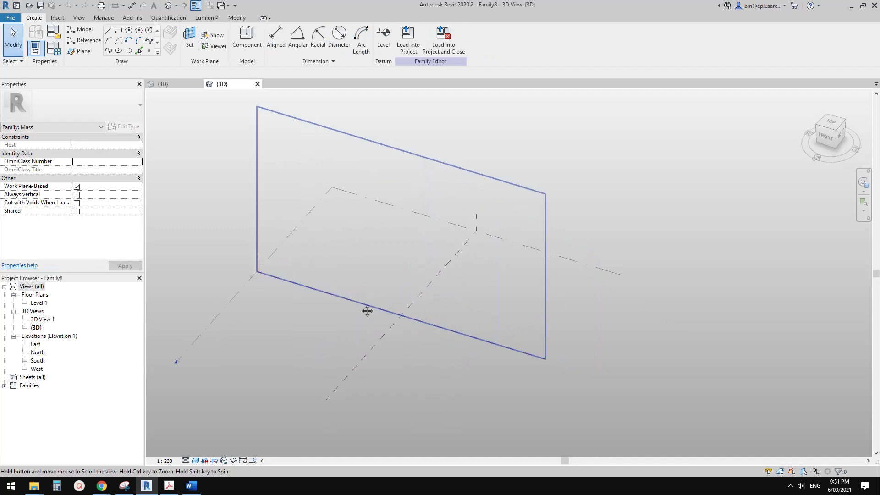
- Draw a vertical reference line about 3000 mm high on the Center (Front/Back) reference plane, starting at the base level
click(83, 42)
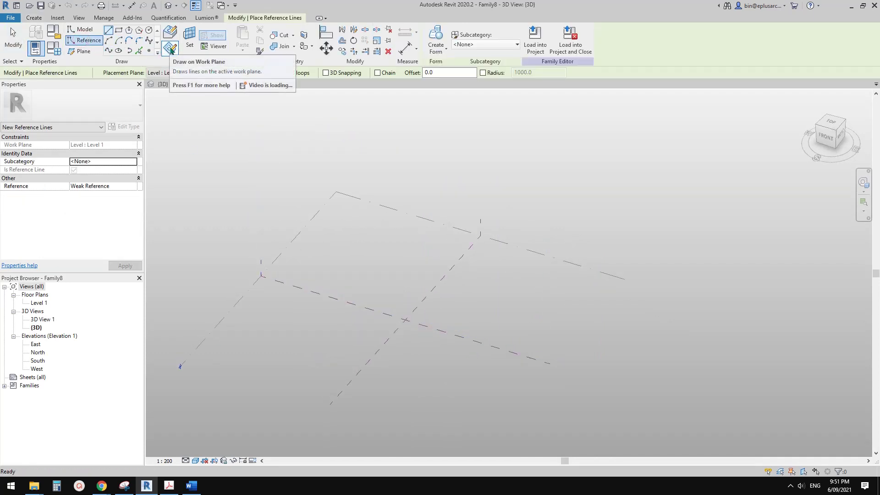
click(170, 48)
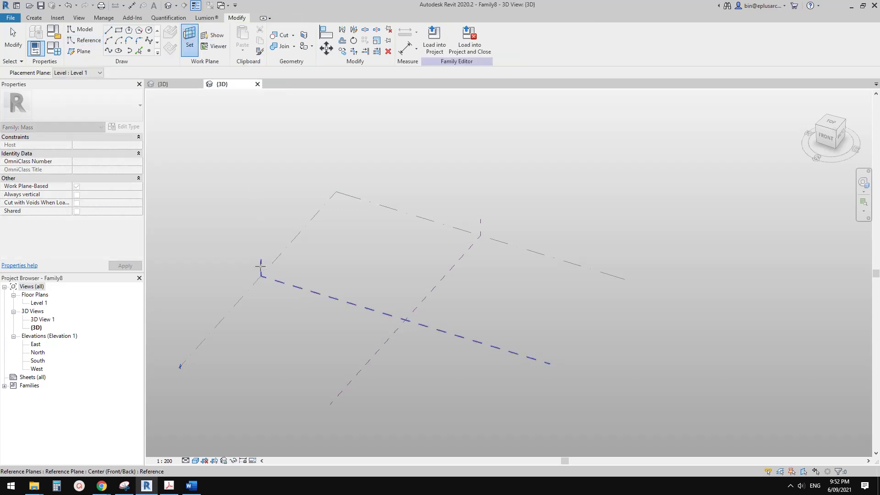
click(260, 266)
scroll(353, 321, up, 2)
shift+middle_drag(354, 314, 391, 289)
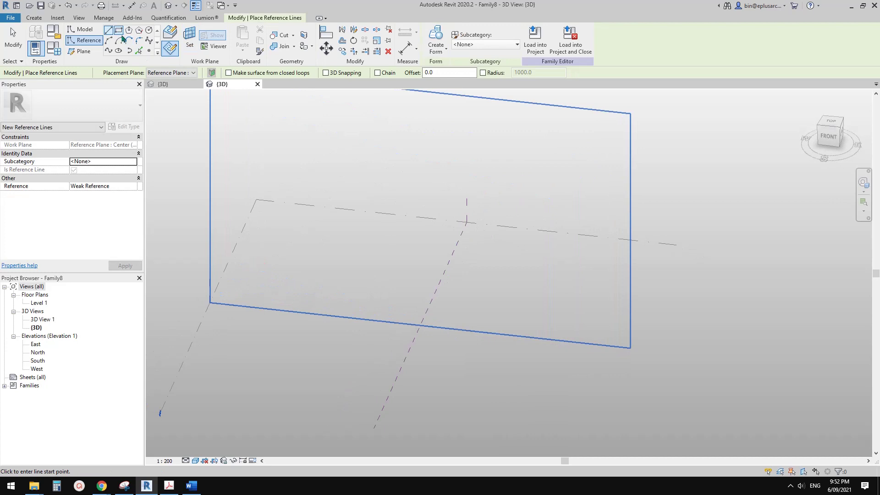
click(379, 319)
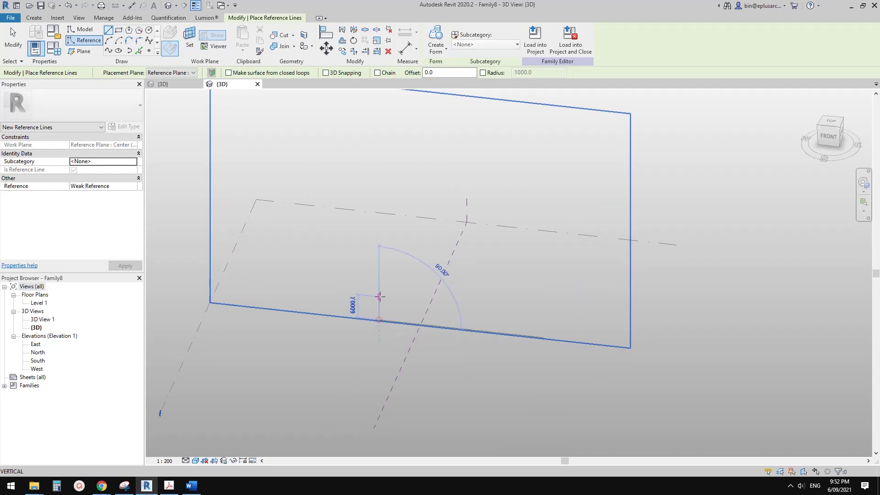
click(379, 288)
key(Escape)
key(Escape)
- Copy the vertical reference line 2000 mm sideways along the Center (Front/Back) plane
scroll(386, 317, up, 4)
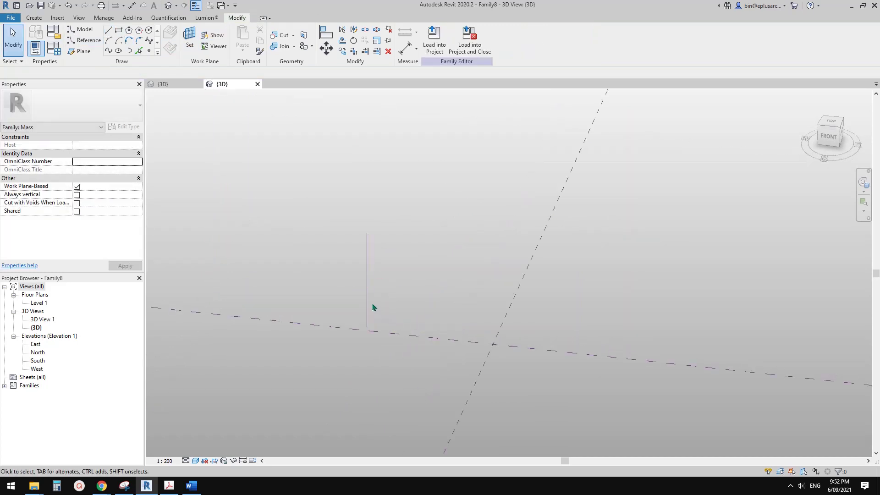
click(368, 311)
scroll(368, 312, up, 3)
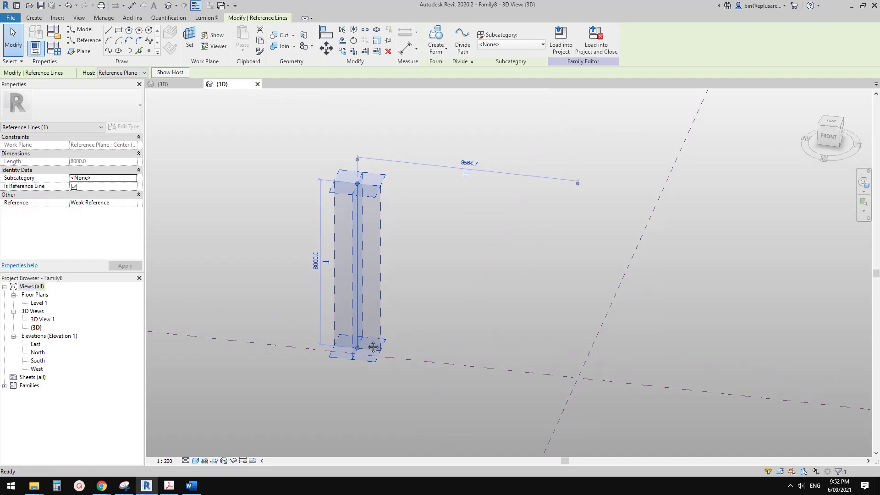
drag(361, 282, 358, 282)
scroll(361, 327, up, 3)
key(c)
key(o)
click(355, 364)
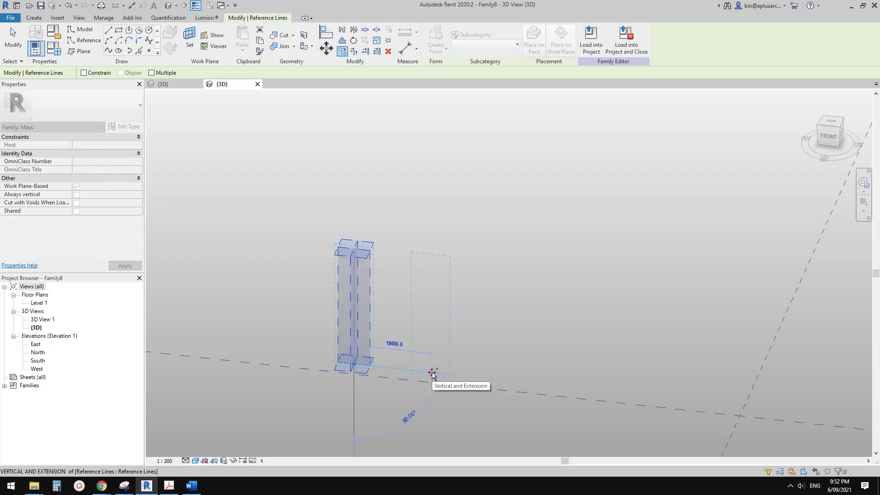
text(200)
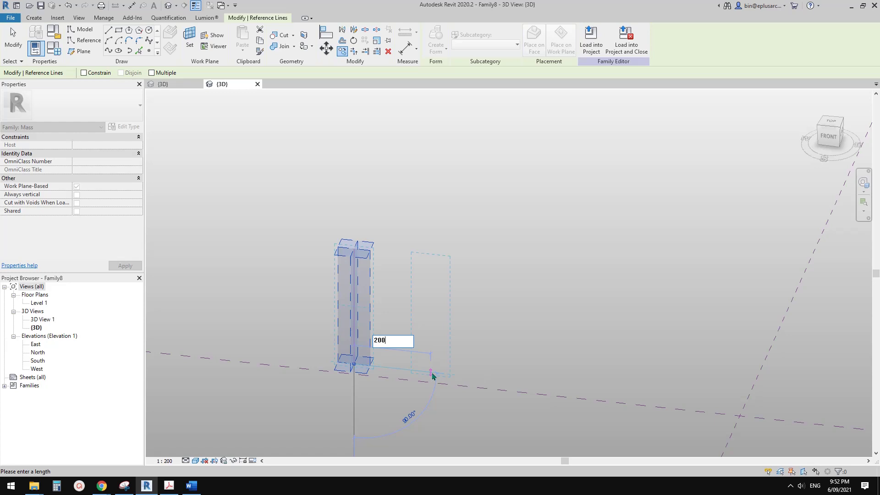
text(0)
key(Return)
key(Escape)
scroll(431, 369, up, 2)
middle_drag(393, 356, 394, 362)
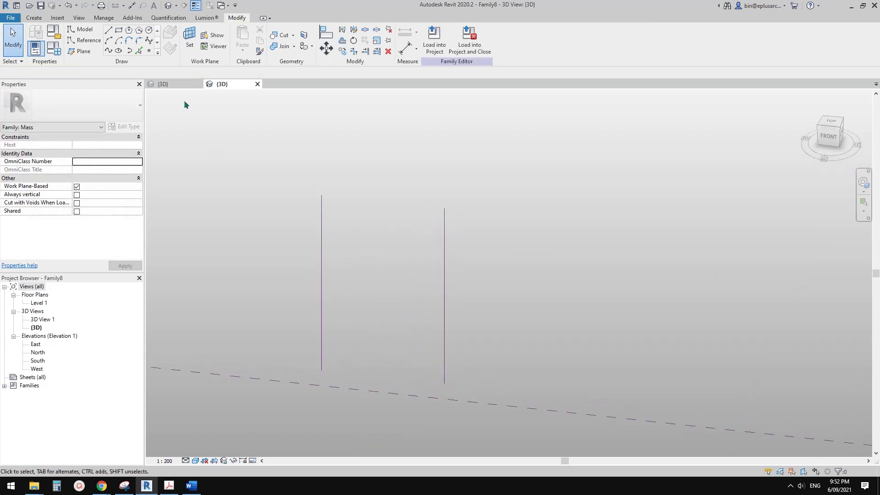
- Draw a start-end-radius model arc from the copied line's base to near the first line's upper end, with a radius of about 3178 mm
click(110, 41)
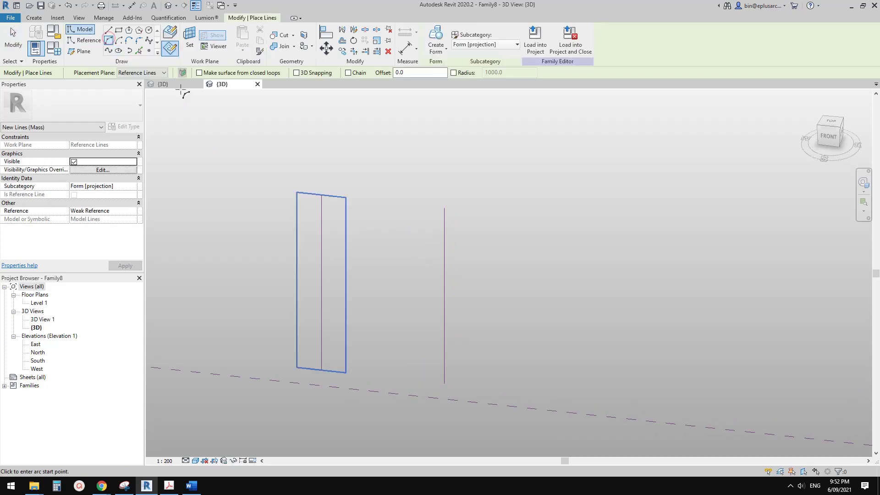
click(445, 383)
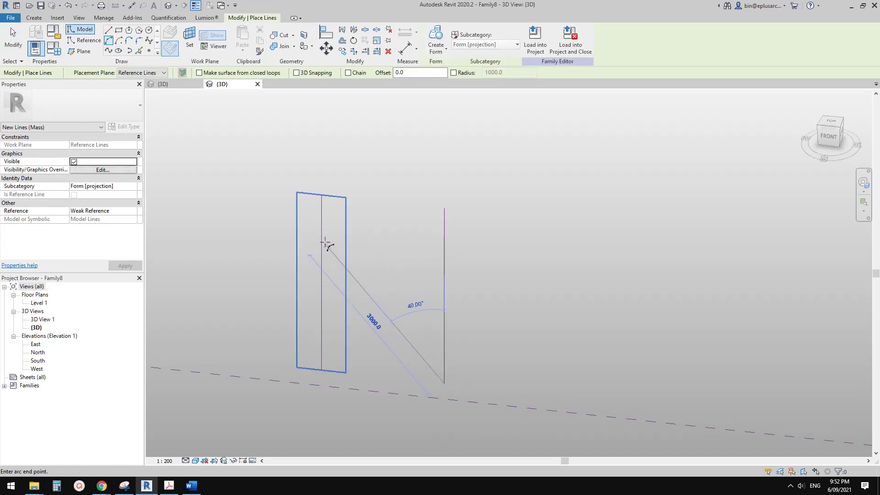
click(321, 220)
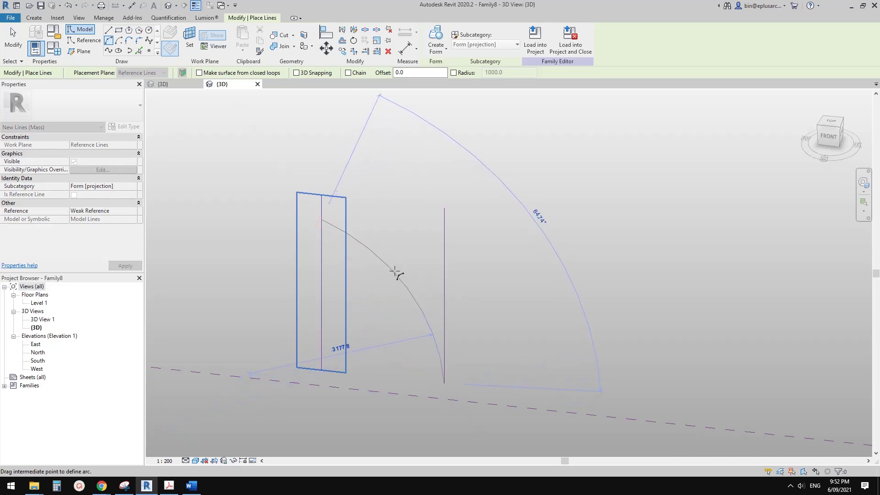
click(394, 274)
key(Escape)
key(Escape)
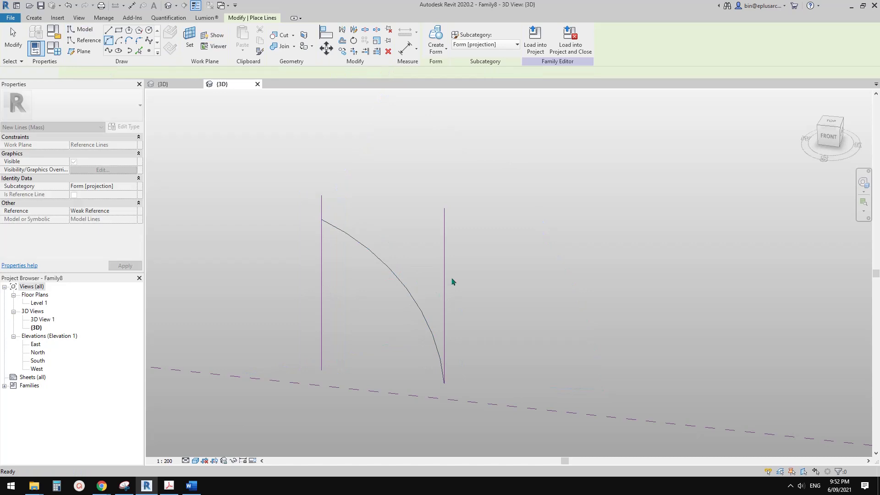
- Delete the copied reference line and revolve the arc around the remaining vertical reference line into a dome form
click(442, 238)
key(Delete)
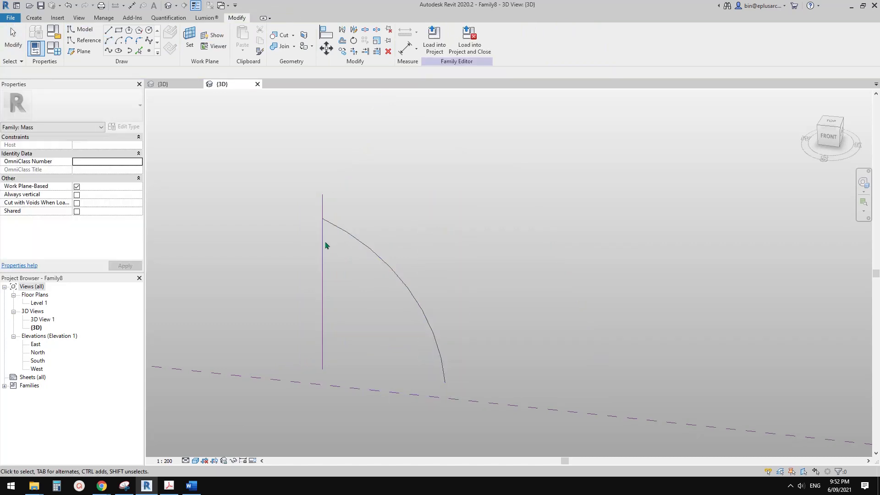
drag(375, 200, 308, 247)
click(437, 39)
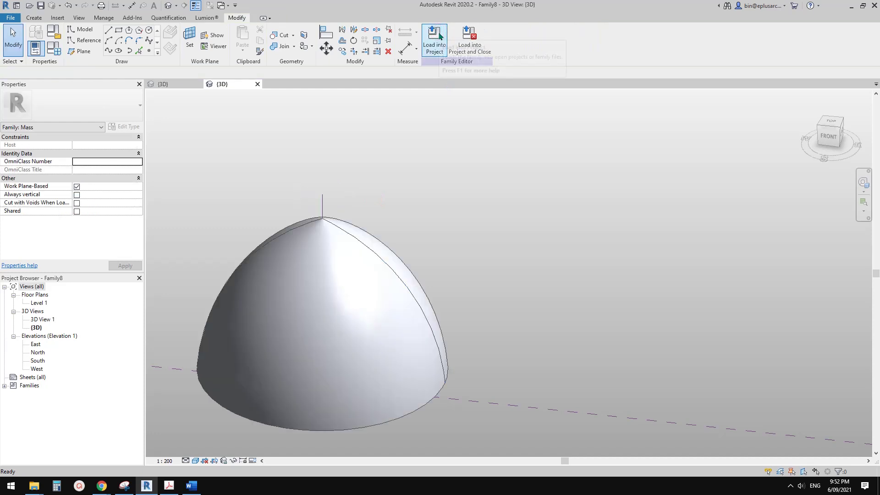
- Select a curved face of the dome and divide its surface into a UV grid
shift+middle_drag(370, 276, 387, 281)
click(372, 249)
scroll(362, 275, up, 2)
shift+middle_drag(387, 294, 401, 321)
click(383, 277)
click(486, 49)
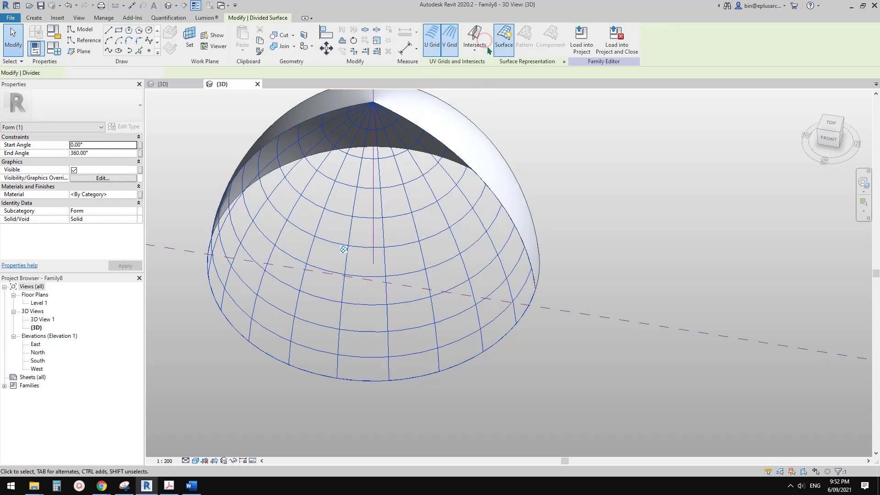
shift+middle_drag(375, 218, 394, 208)
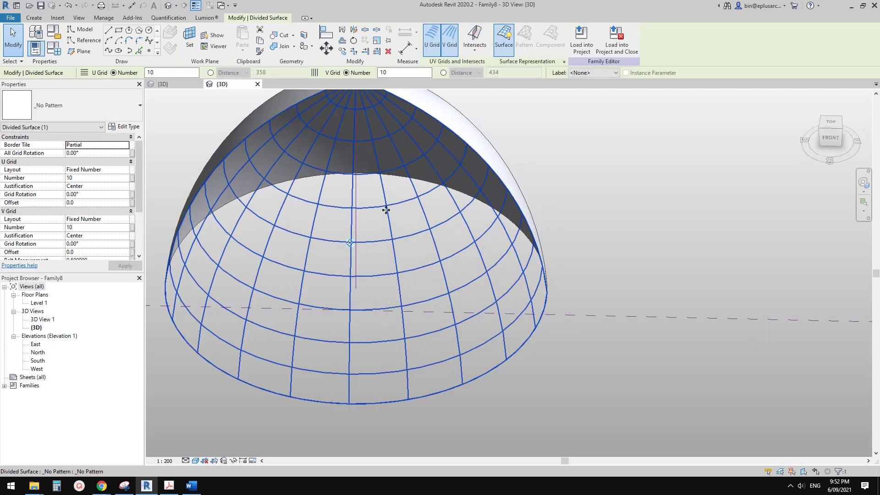
- Set both the V grid and U grid layouts of the divided surface to Maximum Spacing
click(126, 219)
click(96, 248)
click(125, 170)
click(91, 199)
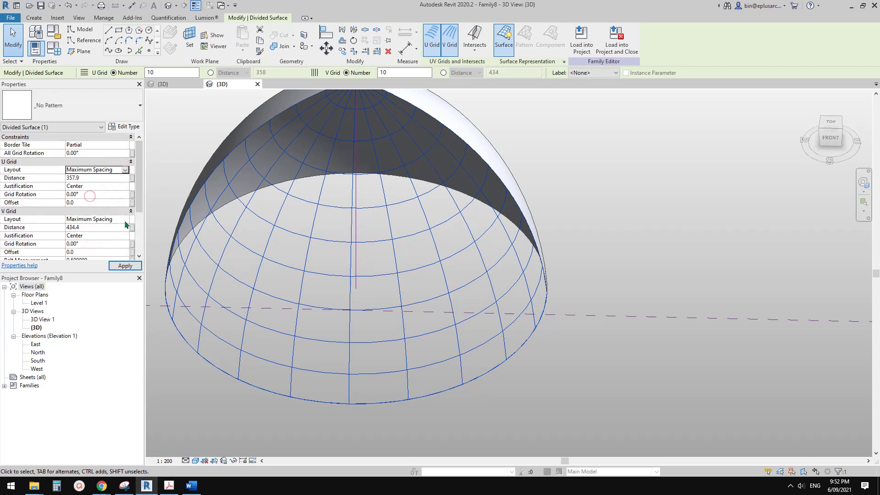
middle_drag(282, 256, 310, 271)
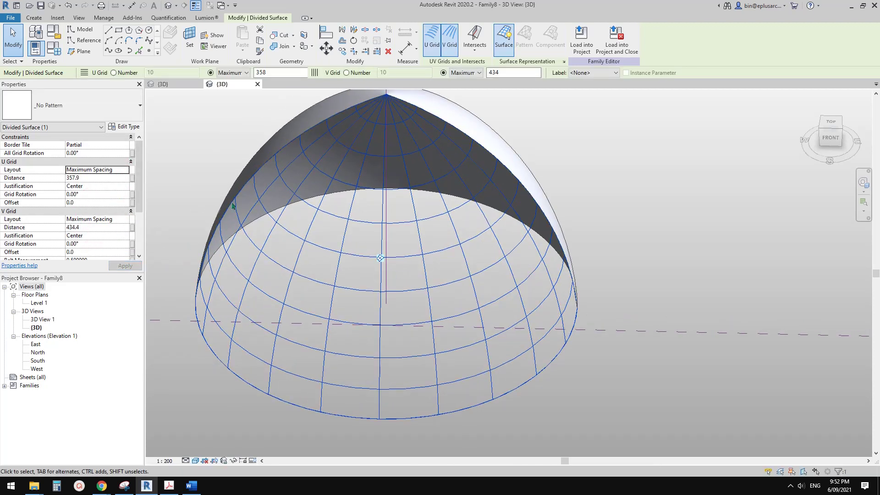
- Try a U grid spacing distance of 300 on the divided surface, and set it to 900 instead
click(97, 178)
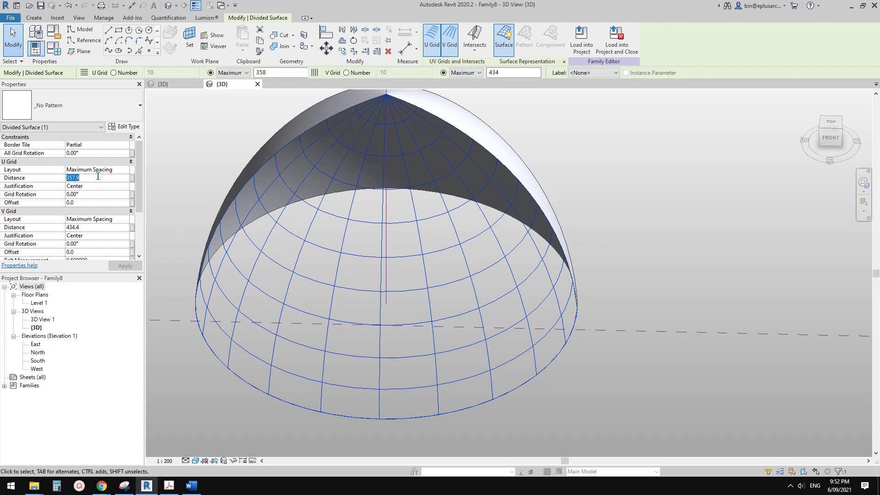
text(300)
key(Return)
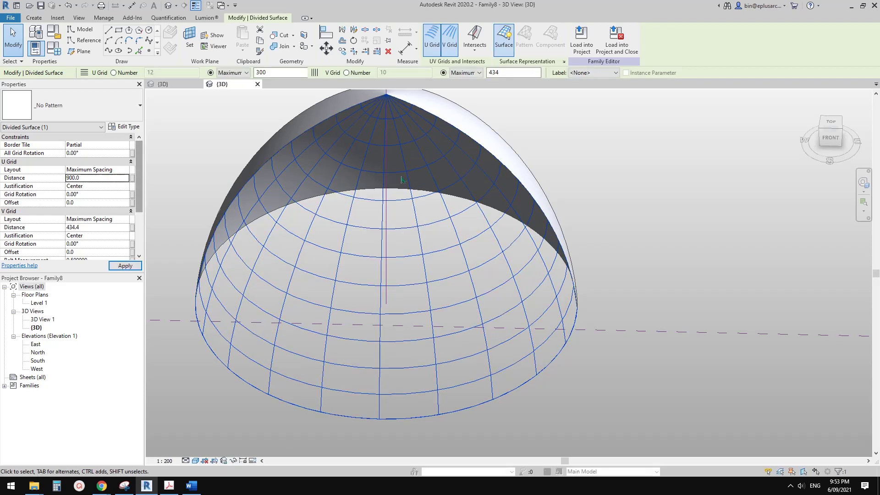
key(Return)
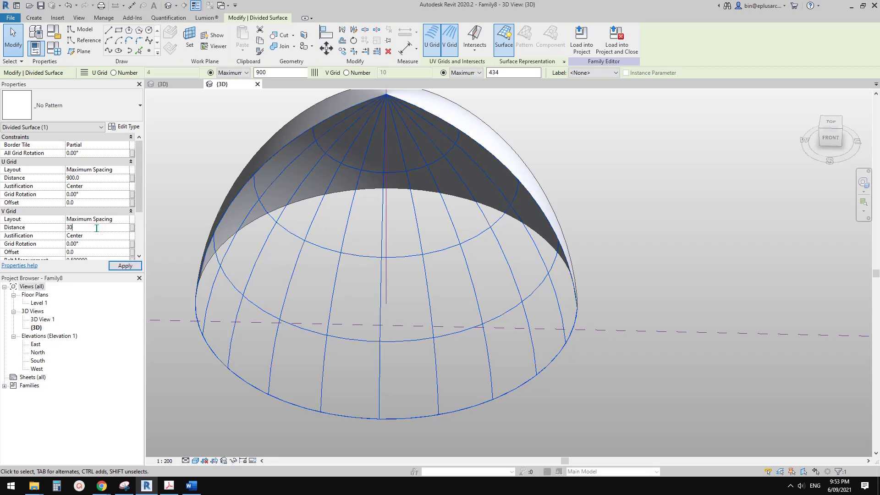
- Set the V grid spacing distance of the divided surface to 300 and check the resulting grid
shift+middle_drag(318, 233, 336, 216)
shift+middle_drag(353, 249, 432, 268)
key(Escape)
scroll(405, 238, up, 2)
shift+middle_drag(405, 238, 356, 283)
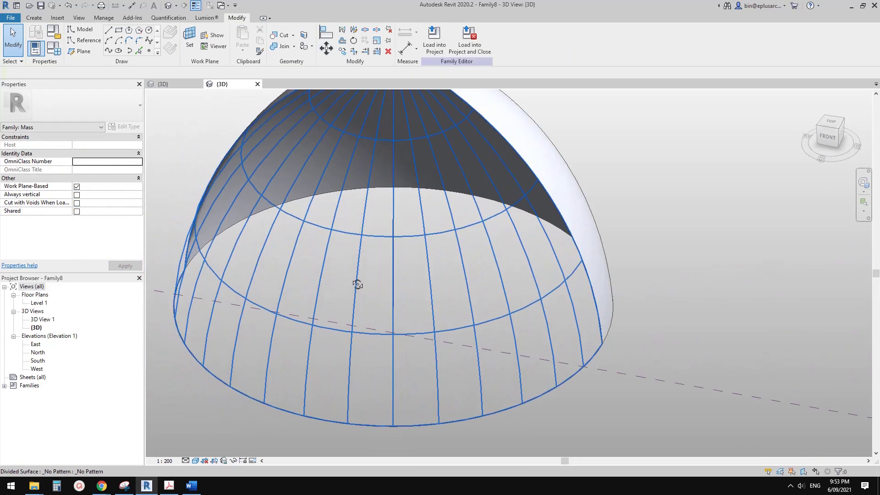
- Load the bark panel family into the dome mass and apply the Family7 panel to the divided surface
click(198, 84)
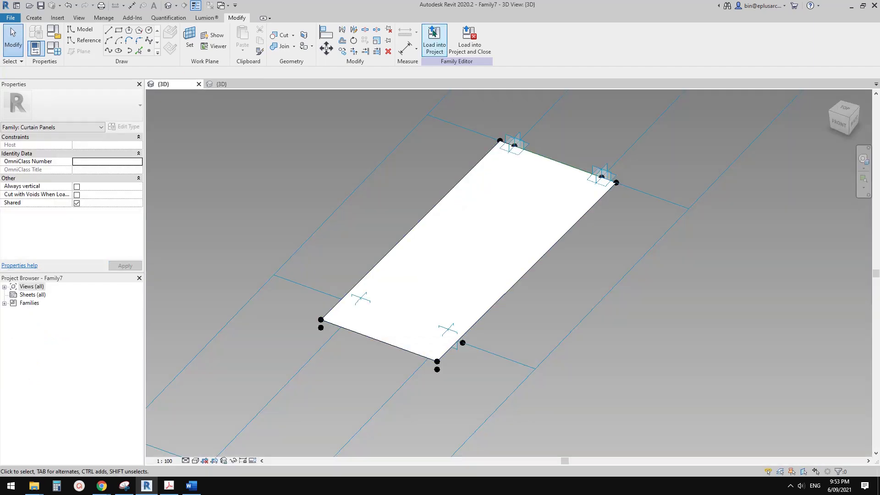
click(435, 37)
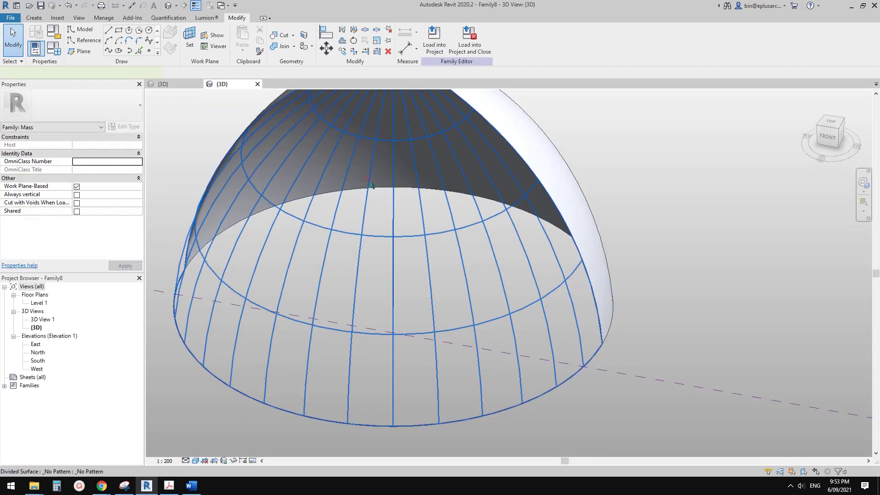
click(371, 184)
shift+middle_drag(302, 283, 318, 295)
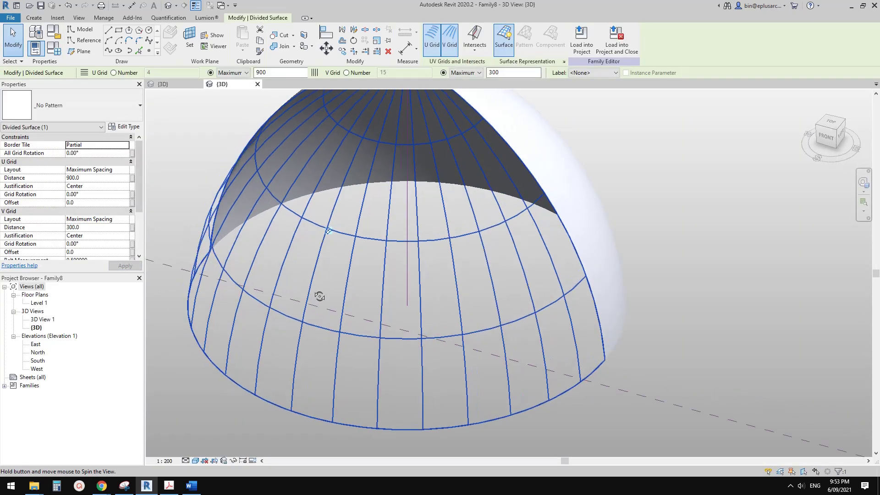
click(93, 108)
scroll(79, 242, down, 1)
click(33, 276)
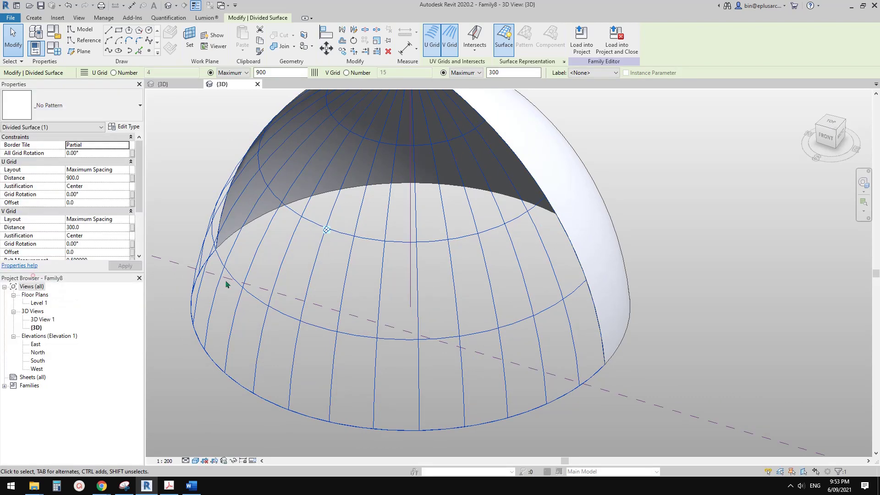
key(Escape)
mouse_move(512, 300)
shift+middle_down()
mouse_move(464, 305)
mouse_move(559, 226)
mouse_move(527, 307)
shift+middle_up()
shift+middle_drag(429, 236, 339, 298)
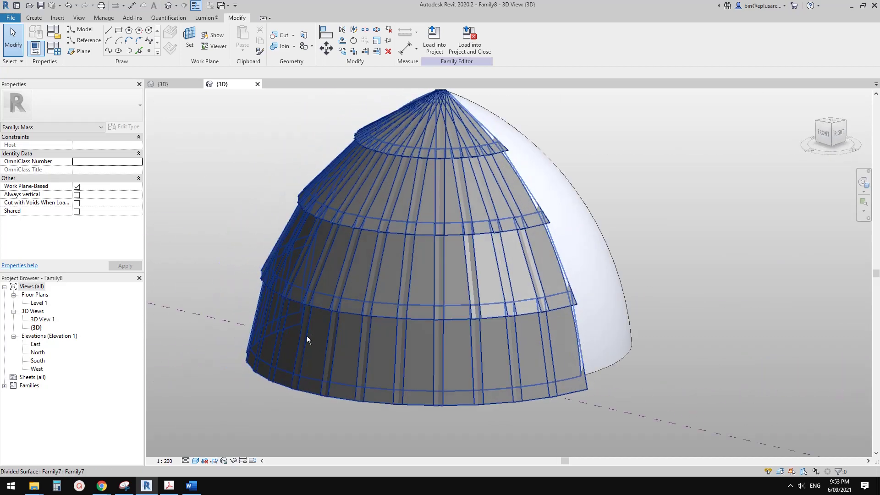
scroll(330, 294, up, 4)
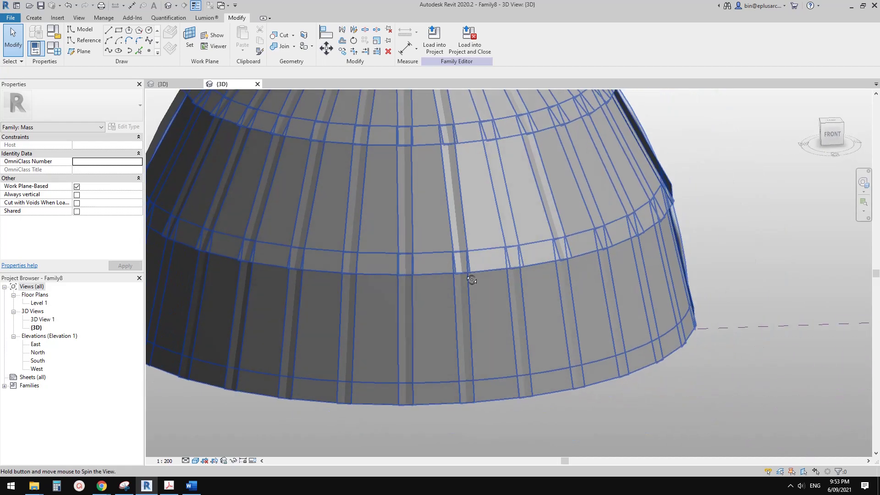
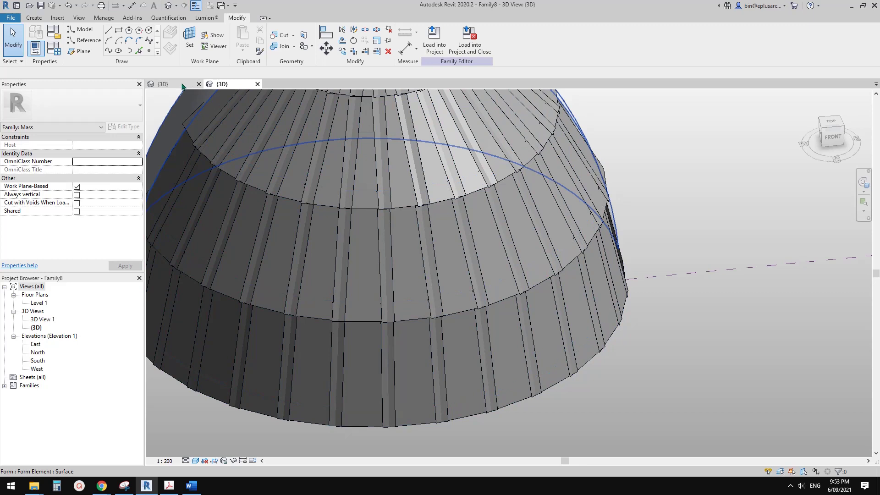
- Return to the curtain panel family and delete the panel surface form
click(182, 86)
shift+middle_drag(444, 291, 481, 245)
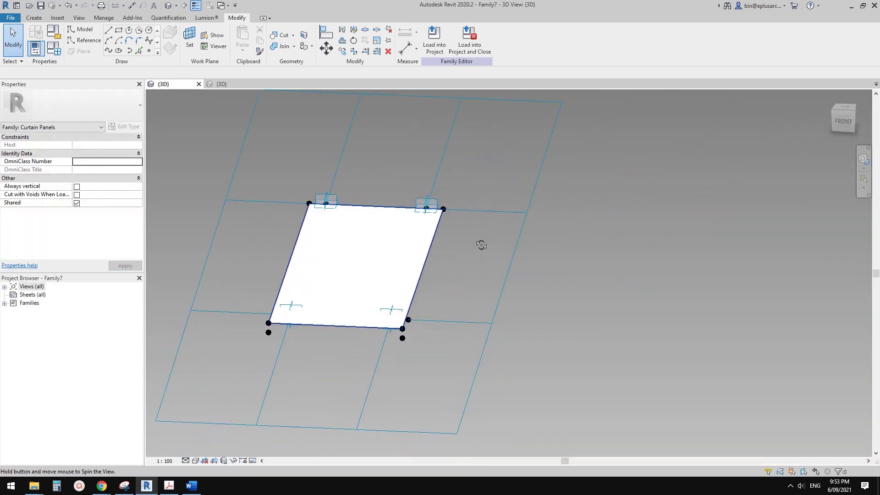
scroll(397, 332, up, 2)
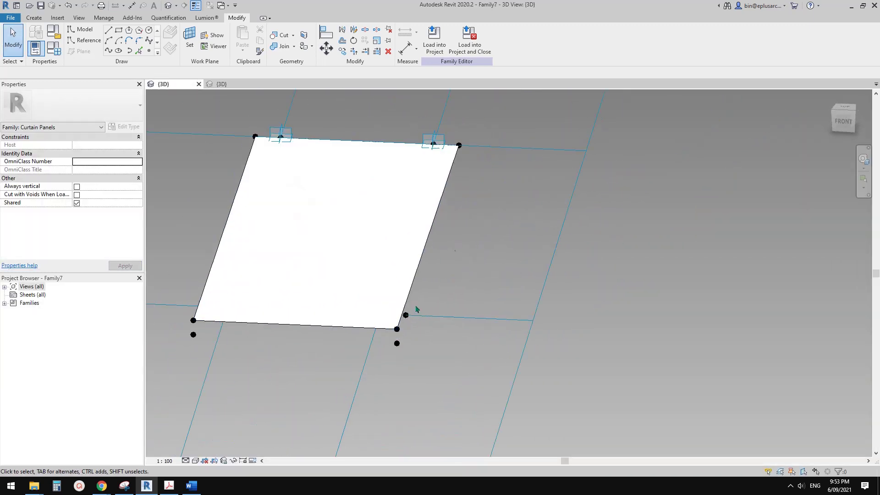
click(459, 146)
shift+middle_drag(482, 163, 462, 236)
click(418, 261)
click(328, 247)
middle_drag(317, 262, 557, 214)
key(Delete)
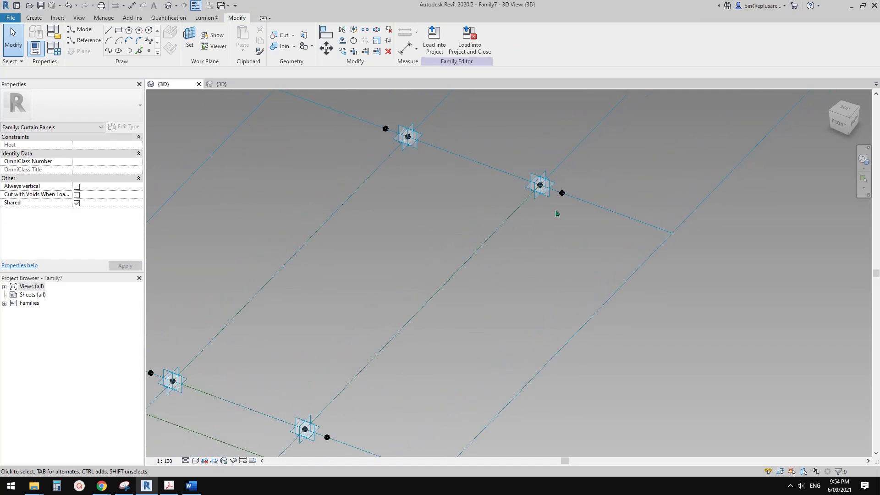
- Dissolve the reference line along the panel's upper edge into its end points
click(520, 181)
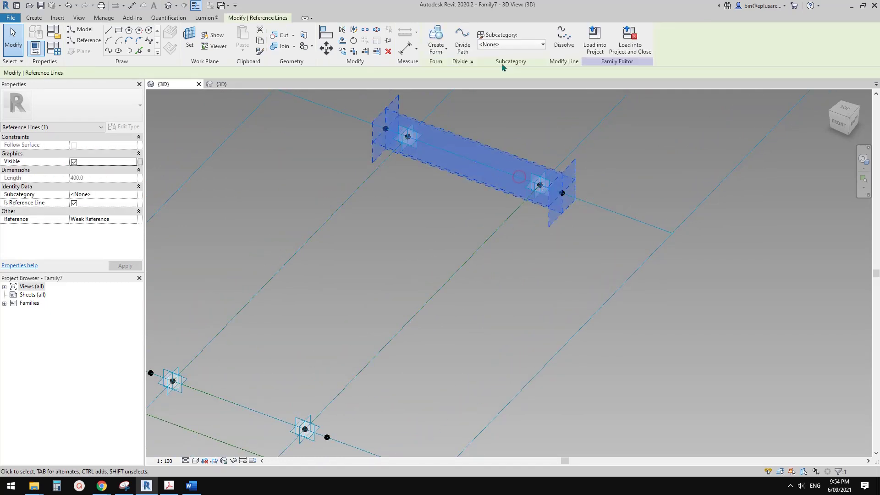
click(568, 46)
scroll(651, 117, down, 2)
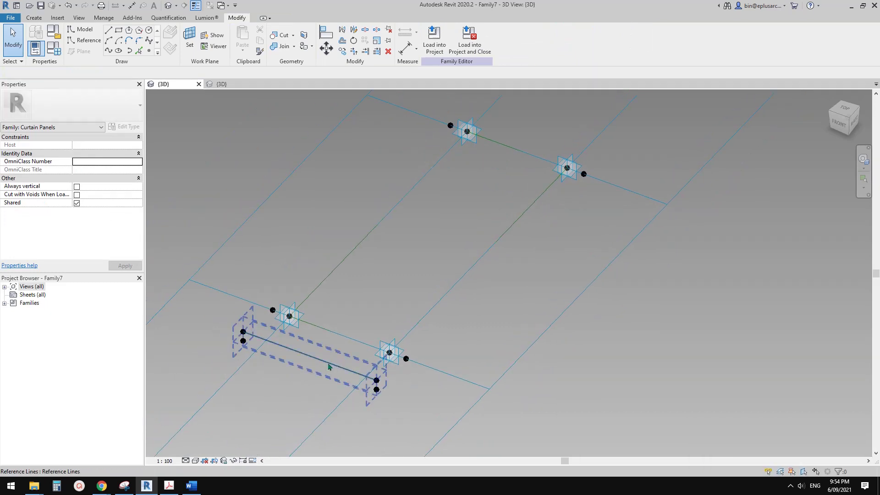
- Dissolve the raised reference line near the panel's lower edge, and undo that change
click(328, 366)
click(567, 46)
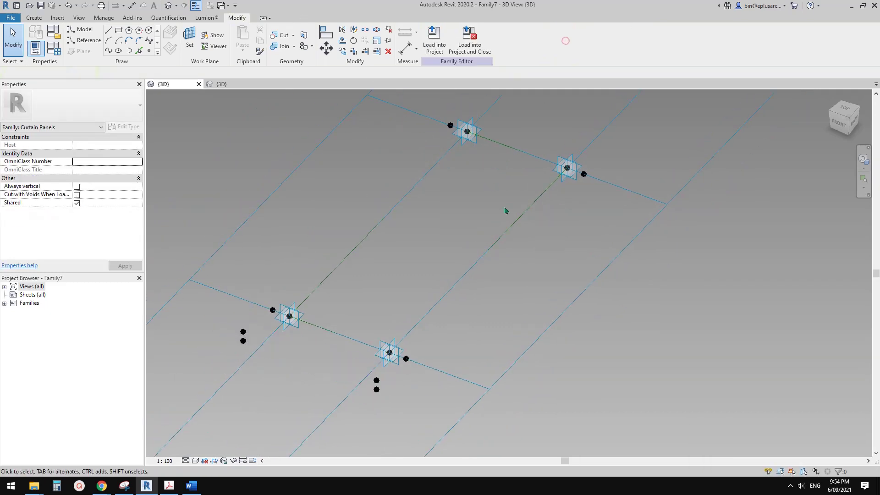
scroll(507, 210, up, 2)
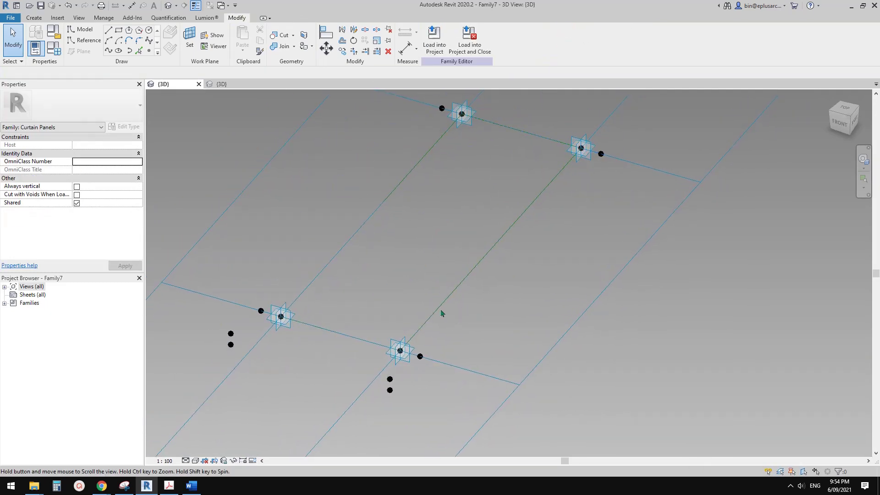
middle_drag(442, 314, 428, 305)
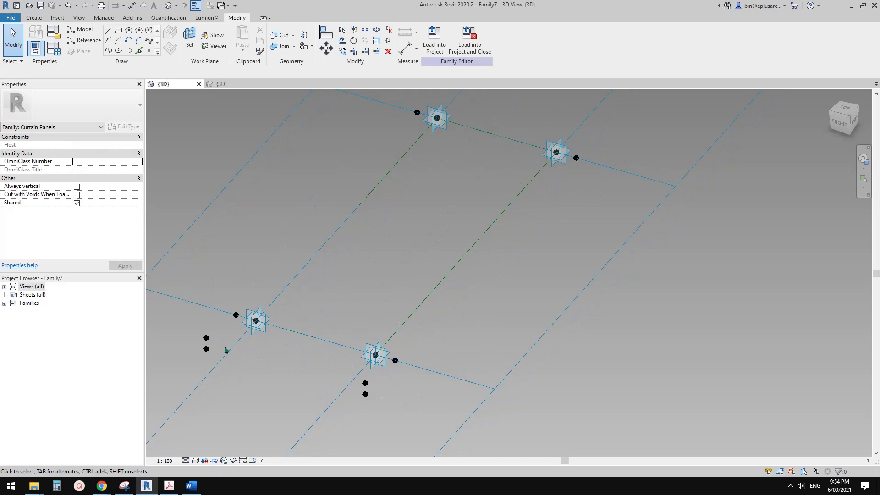
middle_drag(225, 350, 274, 340)
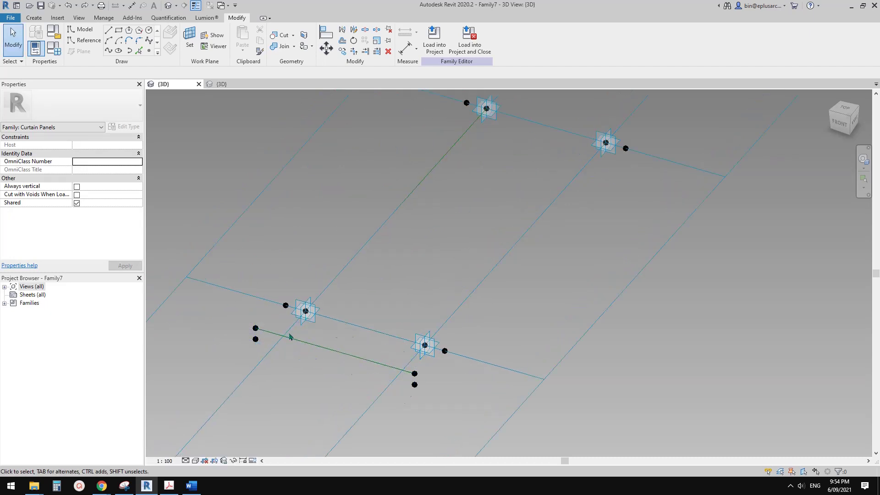
middle_drag(490, 239, 380, 285)
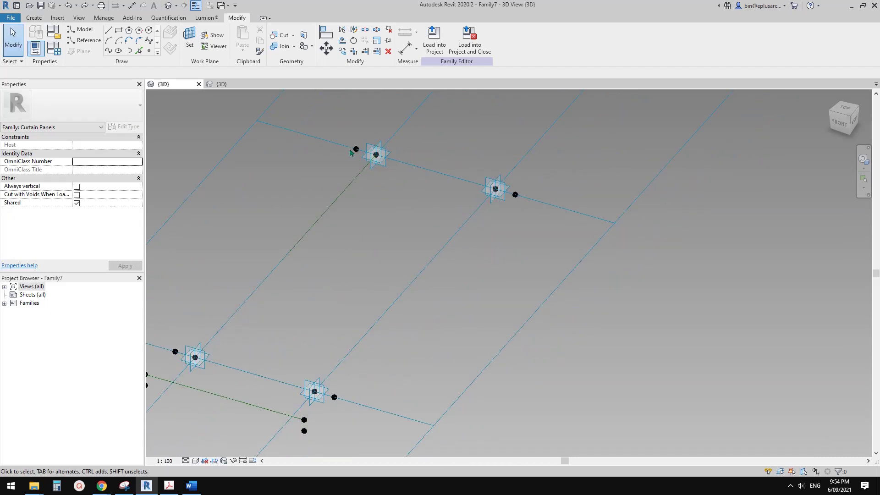
- Set the work plane to the upper edge's right end point and place a new reference point on it
scroll(516, 186, up, 2)
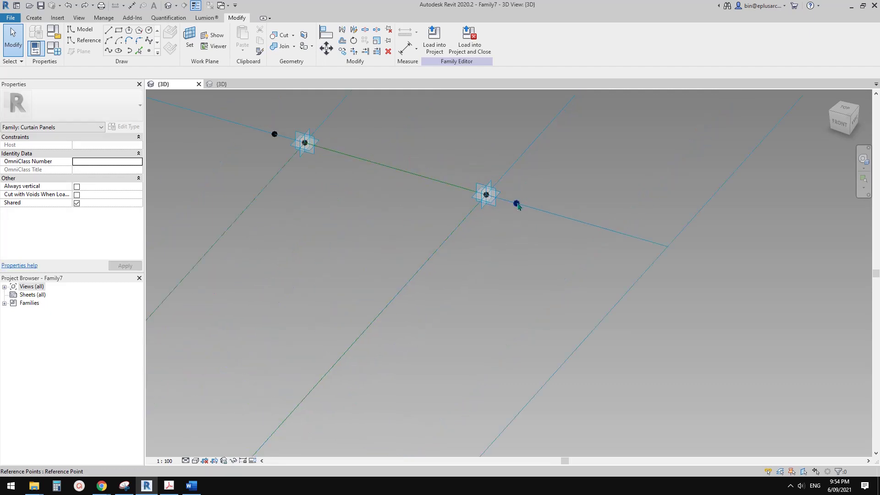
click(517, 204)
middle_drag(518, 207, 490, 237)
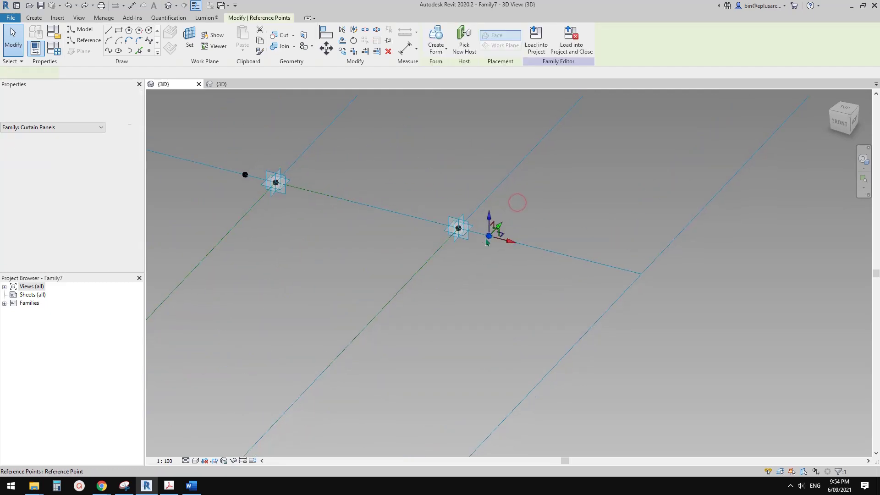
click(336, 150)
click(150, 50)
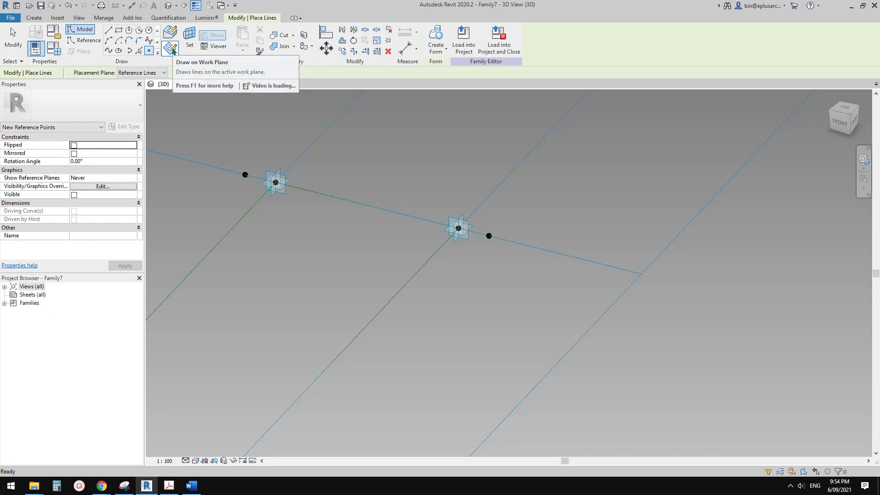
click(171, 48)
key(Escape)
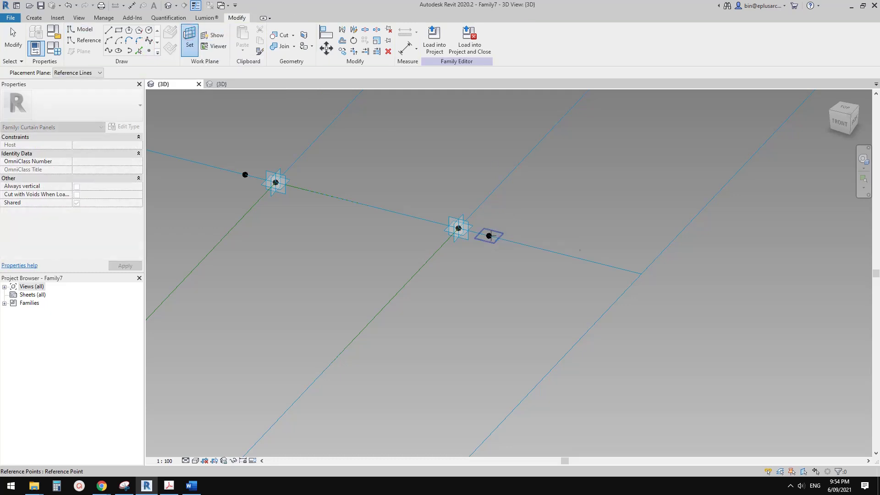
key(Return)
click(489, 236)
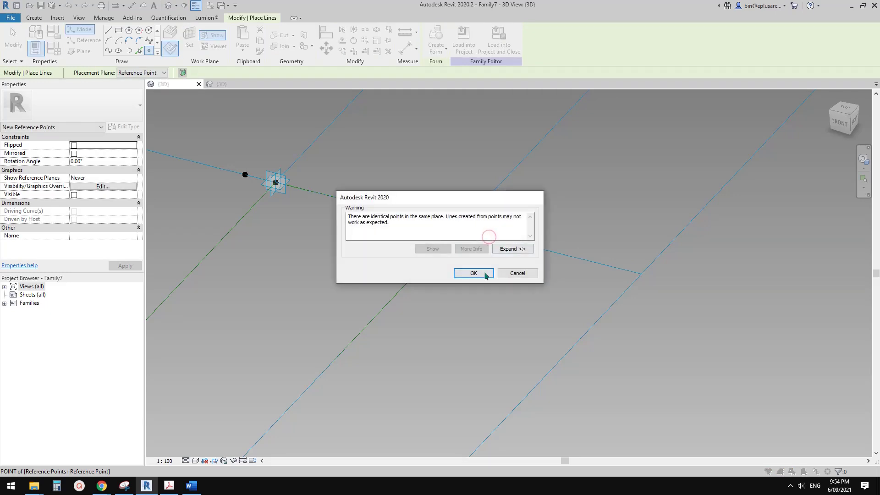
click(486, 274)
key(Escape)
- Set the offset of the new reference point at the upper edge's right end to 20
scroll(489, 242, down, 1)
click(501, 216)
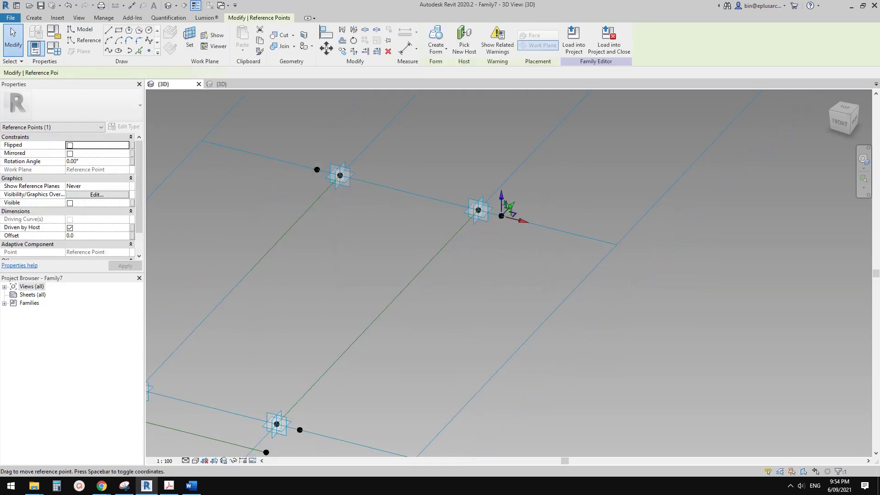
click(102, 235)
text(2)
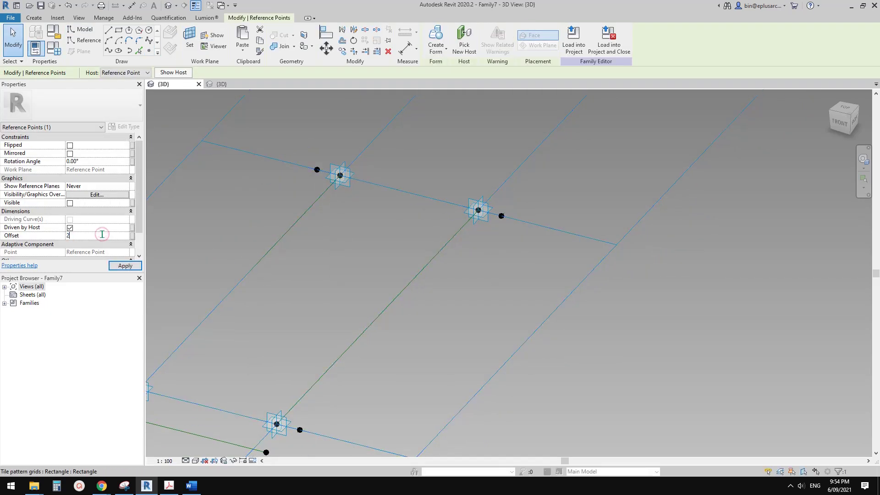
text(0)
key(Return)
scroll(544, 190, down, 1)
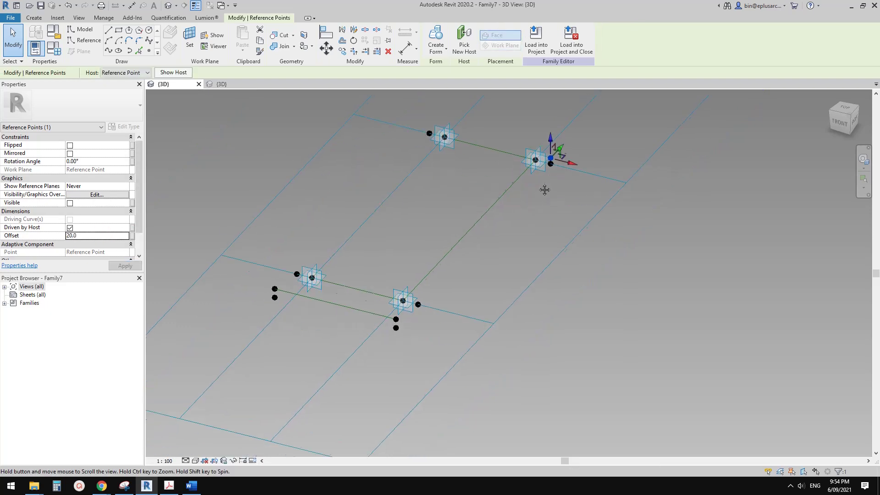
click(511, 222)
scroll(472, 266, up, 1)
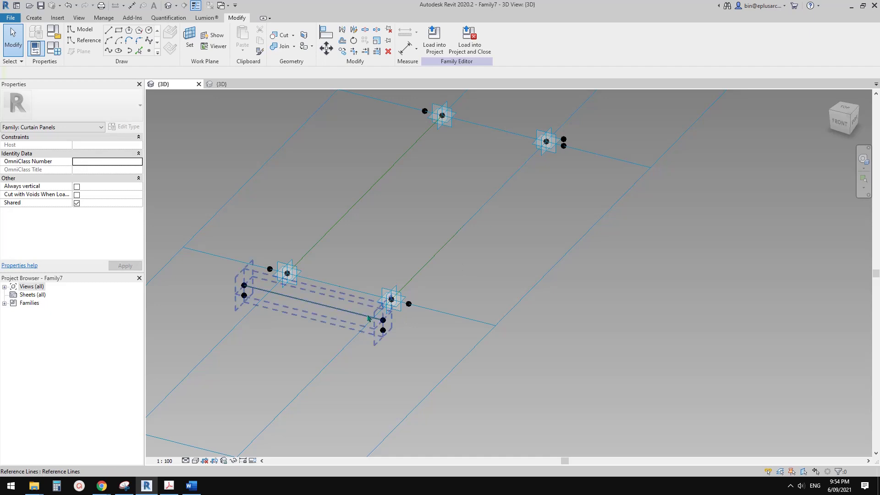
- Increase the offset of the raised reference point at the right end of the lower reference line
click(384, 321)
shift+middle_drag(383, 321, 385, 316)
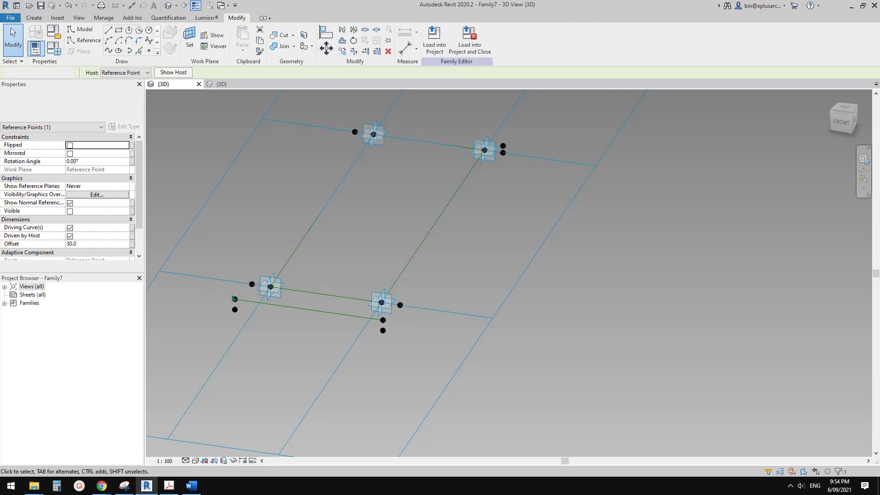
click(235, 299)
click(385, 322)
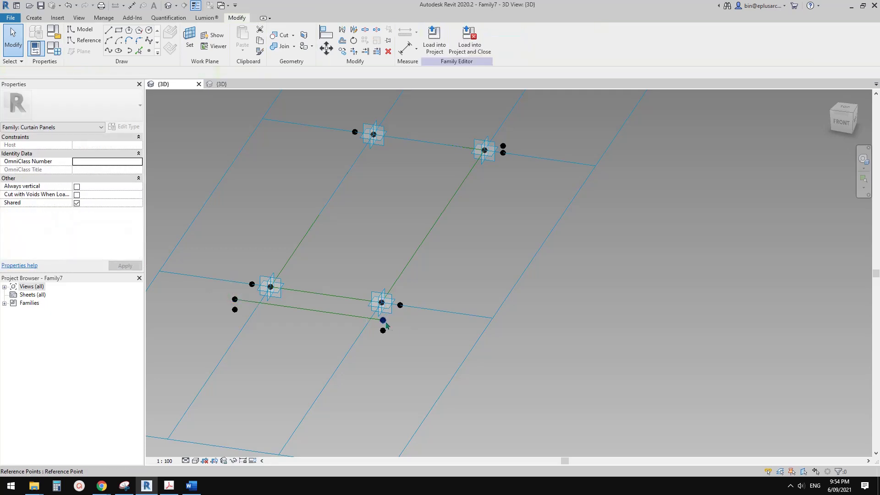
click(383, 320)
click(92, 244)
text(5)
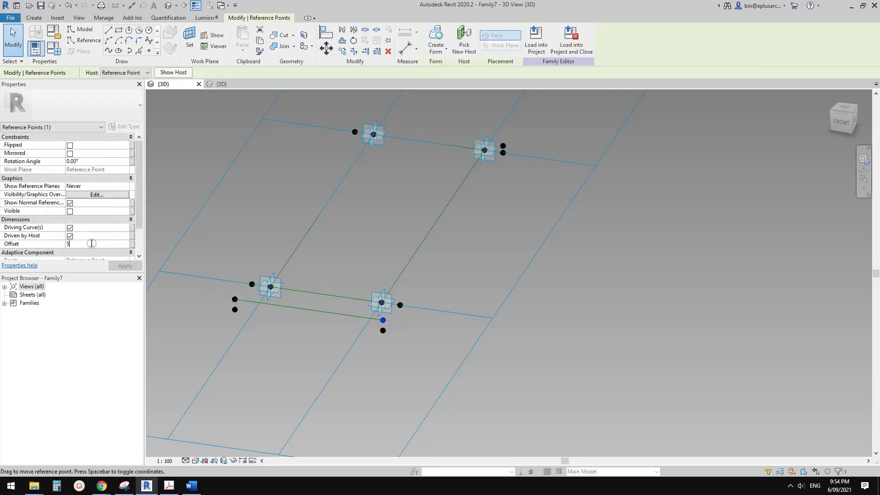
click(488, 221)
scroll(451, 239, down, 1)
shift+middle_drag(451, 239, 449, 238)
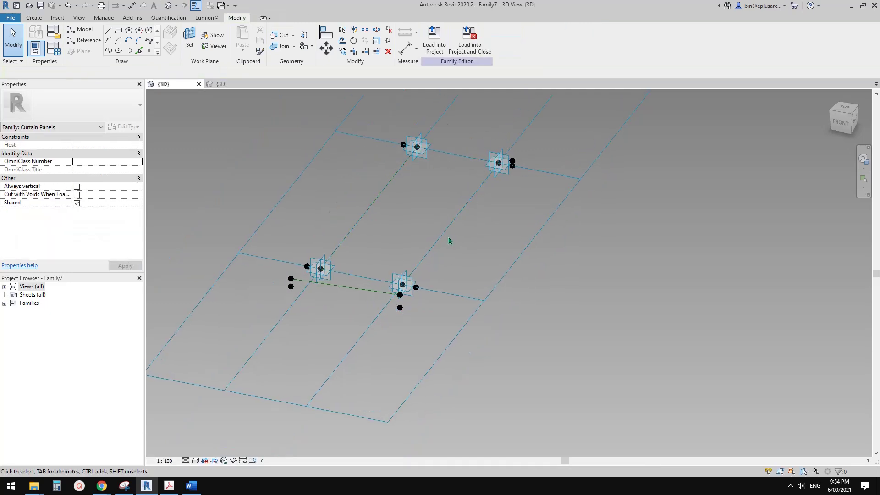
- Connect the raised point and the opposite end point of the upper edge with a spline, and make it a reference line
click(512, 161)
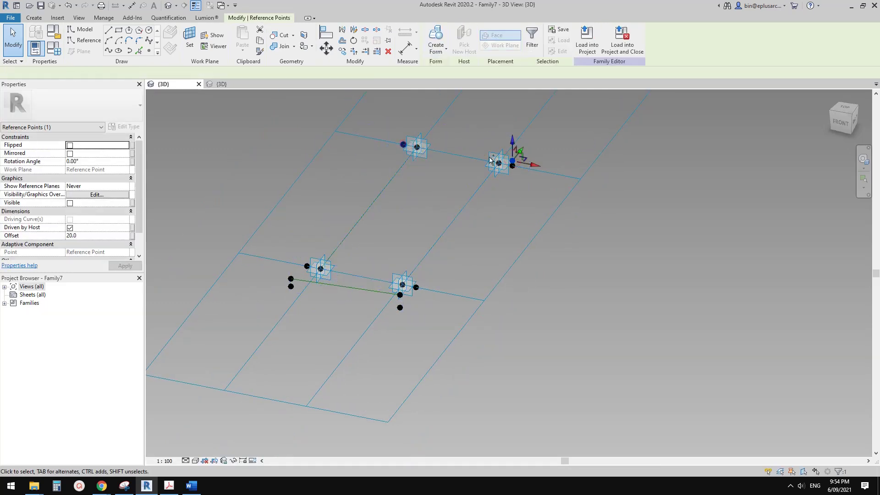
ctrl+click(403, 144)
click(109, 50)
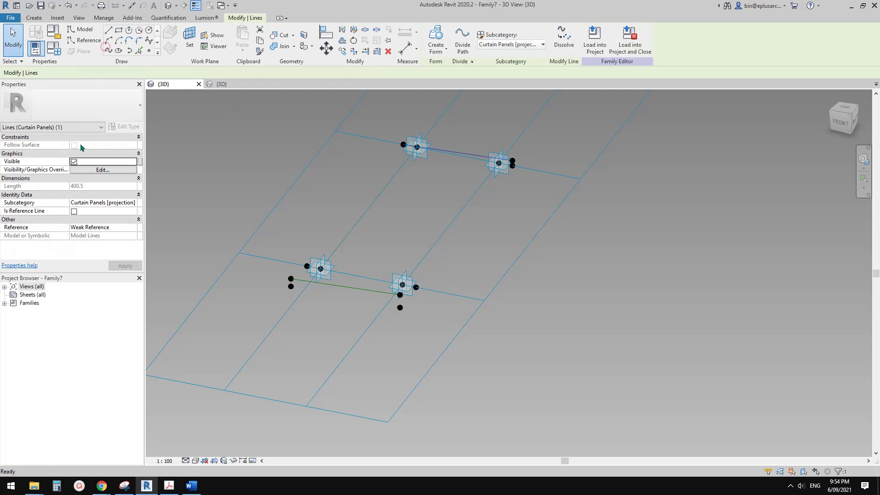
click(74, 211)
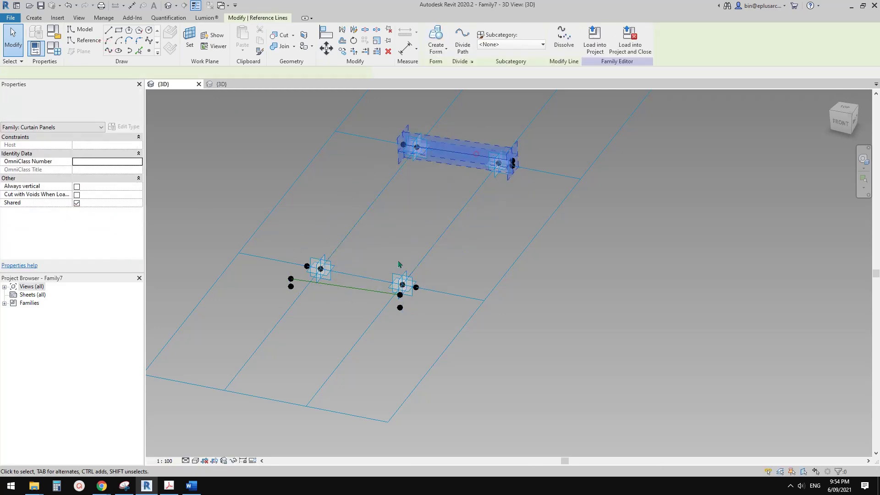
- Create a form between the lower and upper reference lines and load the panel family into the dome mass, overwriting the existing version
click(363, 293)
ctrl+click(403, 172)
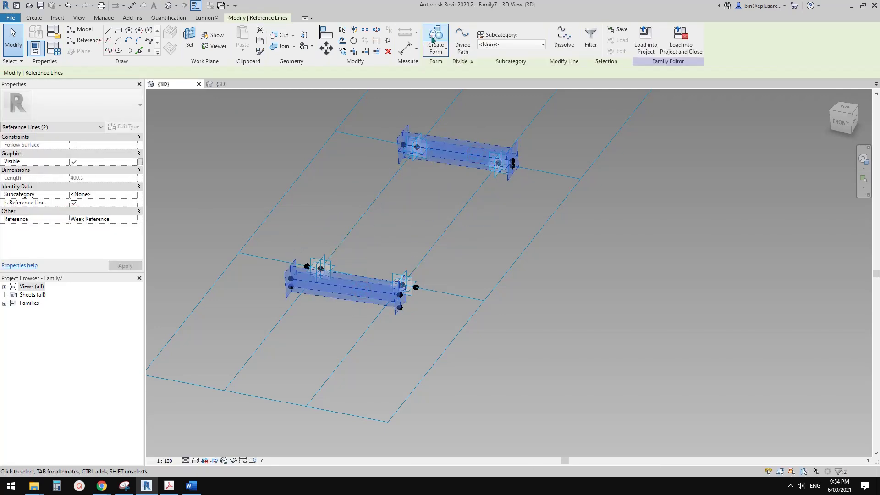
click(435, 37)
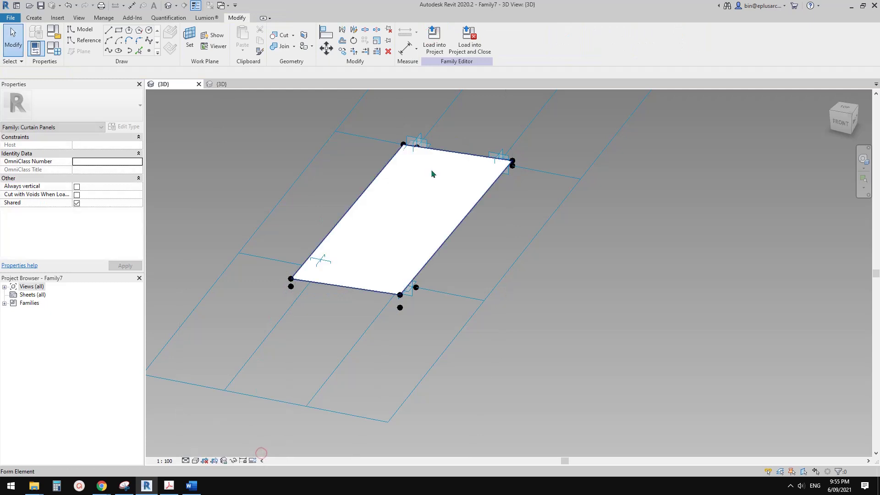
click(434, 37)
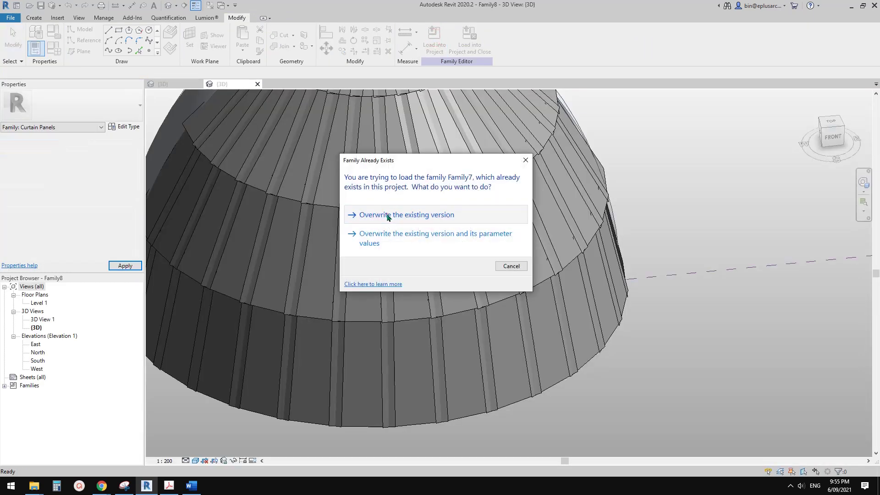
click(387, 216)
- Examine the overlapping panel edges and corners on the dome from the front, the side and below
shift+middle_drag(531, 269, 351, 198)
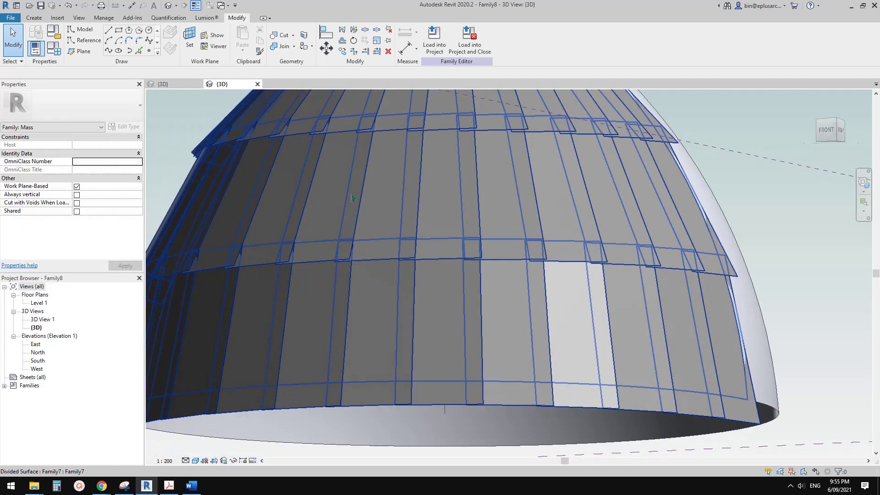
click(351, 198)
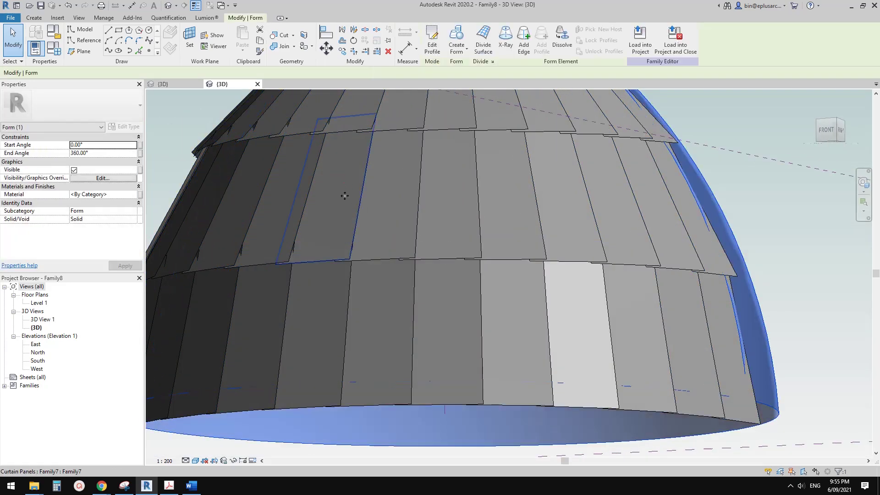
click(345, 196)
shift+middle_drag(385, 226, 416, 335)
scroll(348, 207, up, 2)
key(Escape)
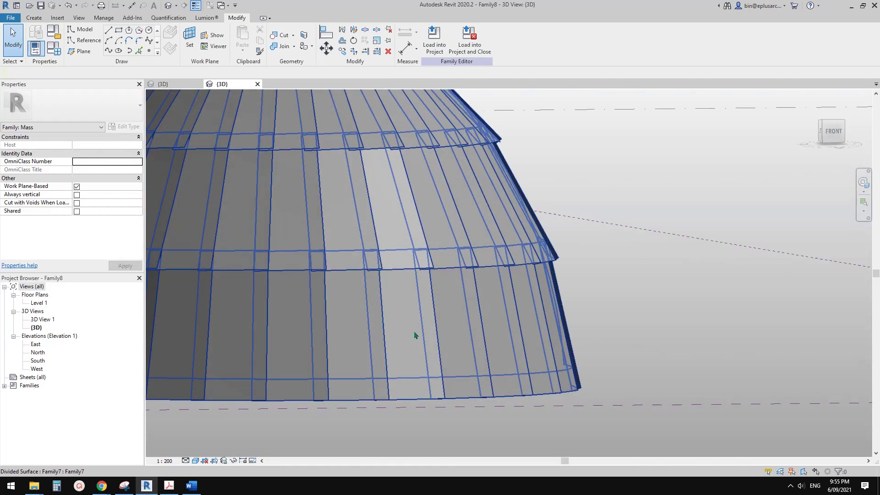
shift+middle_drag(411, 259, 497, 270)
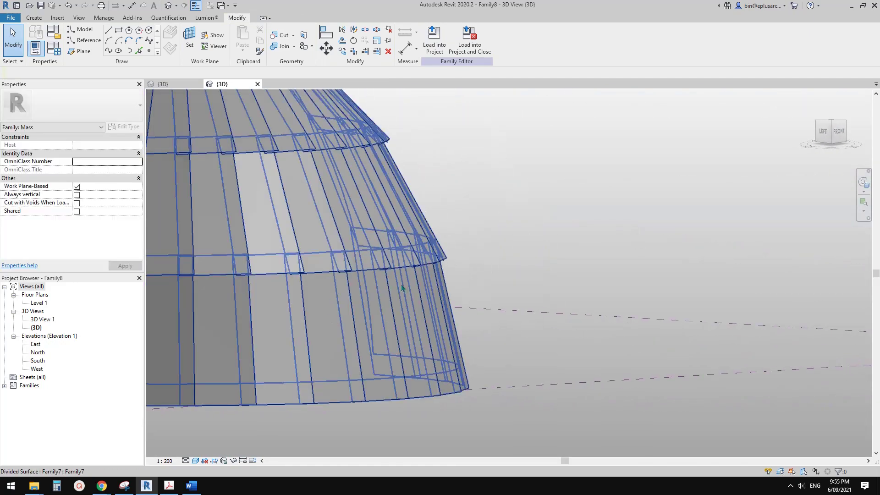
shift+middle_drag(402, 288, 455, 230)
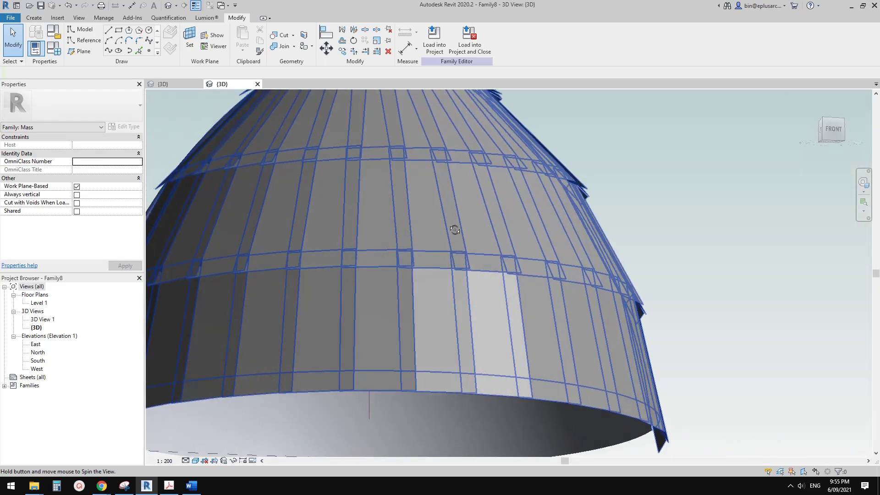
scroll(454, 229, down, 2)
scroll(348, 273, up, 2)
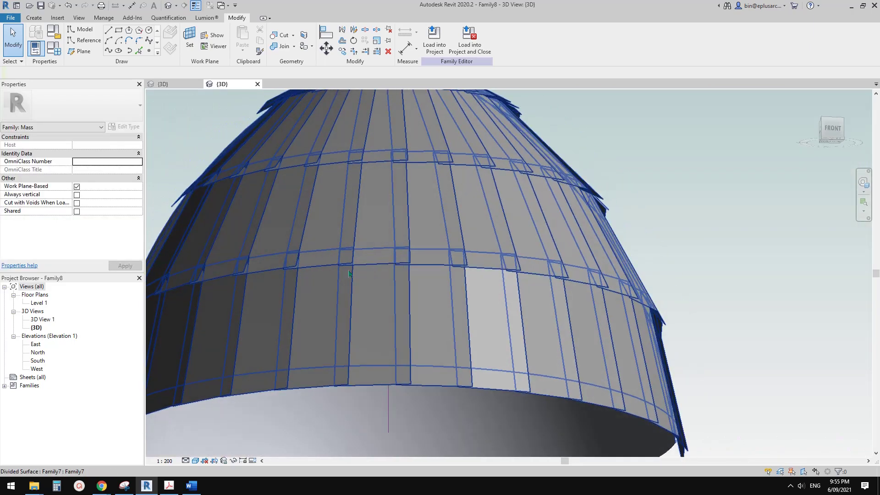
shift+middle_drag(368, 266, 224, 138)
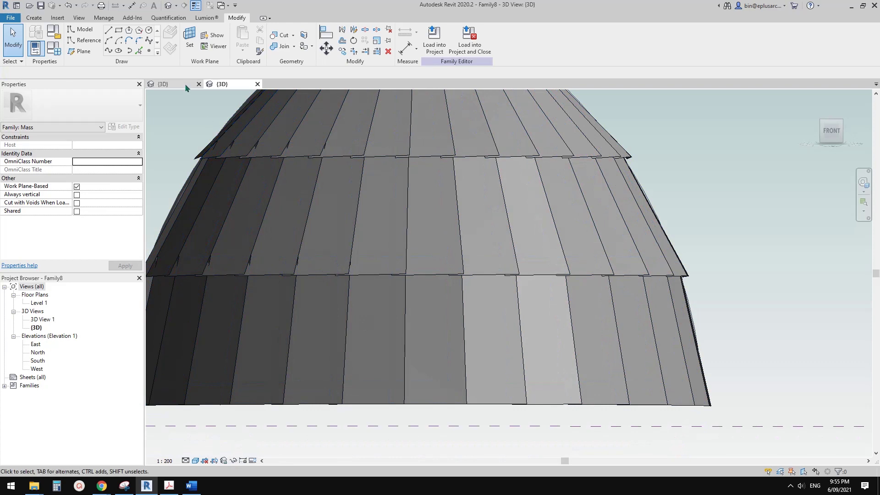
- Return to the panel family and delete the flat form between the two reference lines
click(186, 87)
scroll(414, 249, up, 5)
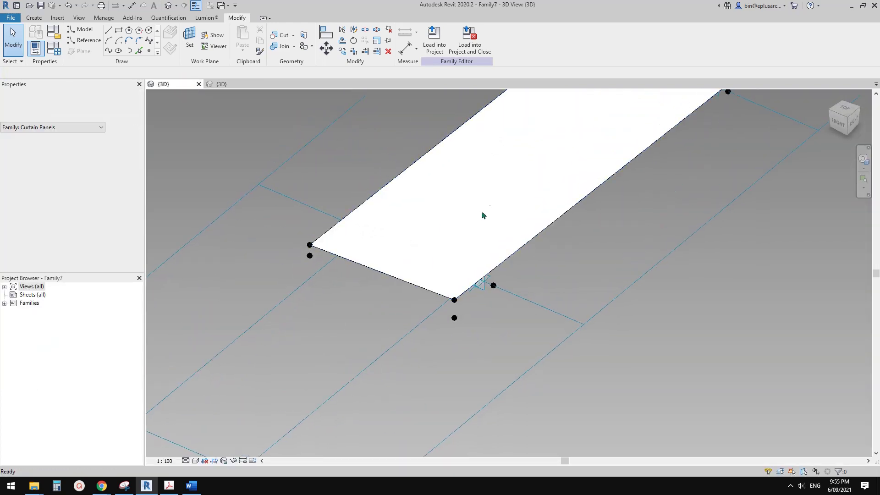
click(518, 168)
middle_drag(519, 151, 428, 246)
key(Delete)
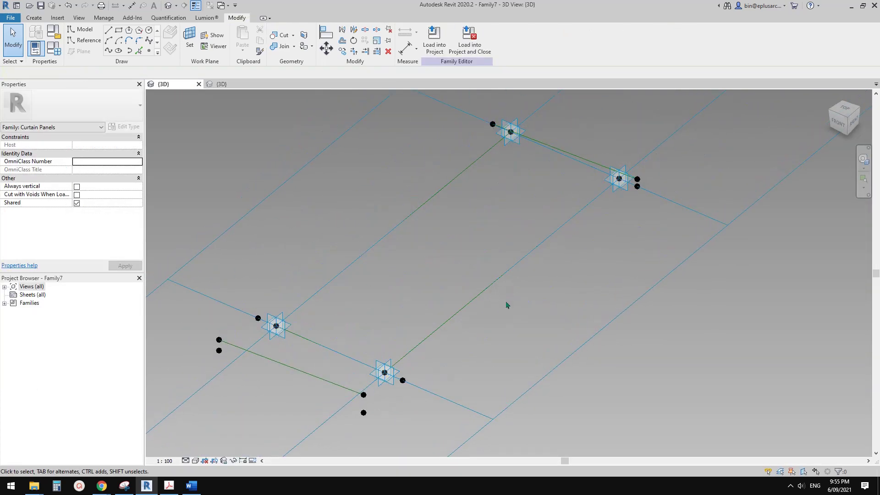
- Place one reference point at the middle of each of the two reference lines, drawing on face
scroll(400, 289, down, 1)
middle_drag(400, 289, 413, 238)
click(326, 313)
shift+middle_drag(326, 314, 358, 306)
scroll(308, 297, up, 2)
middle_drag(308, 296, 324, 306)
key(Escape)
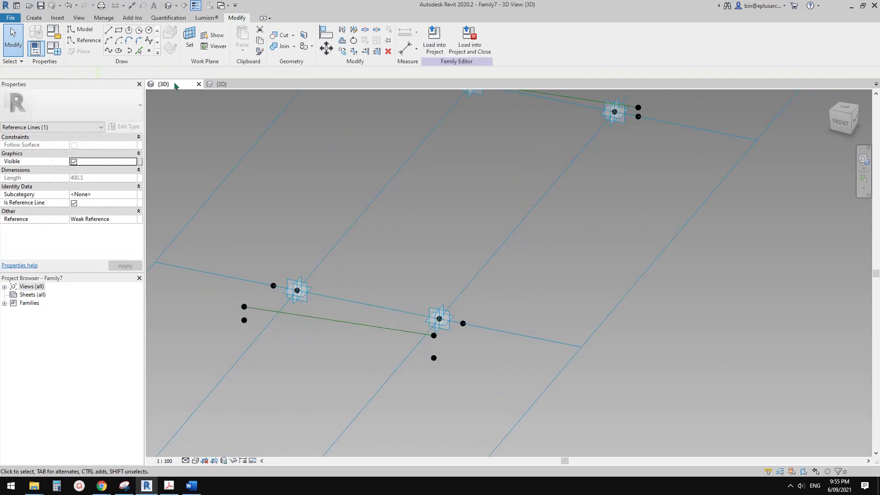
click(149, 51)
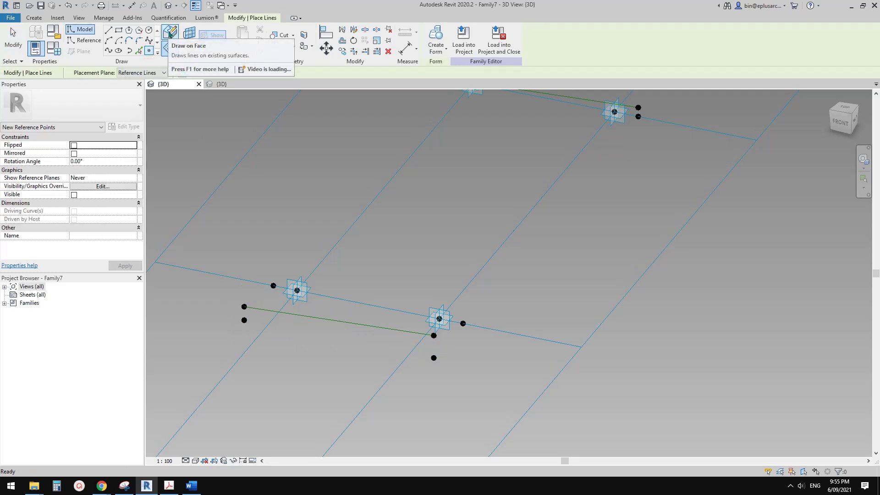
click(170, 32)
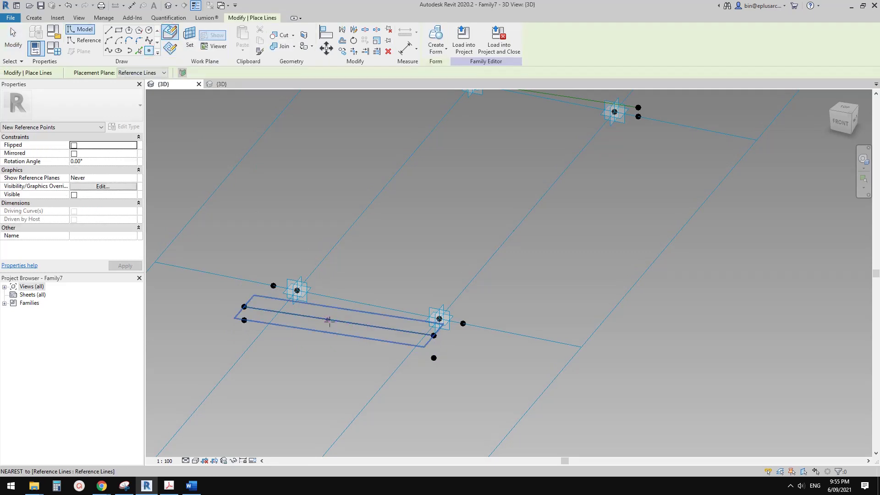
middle_drag(479, 243, 438, 318)
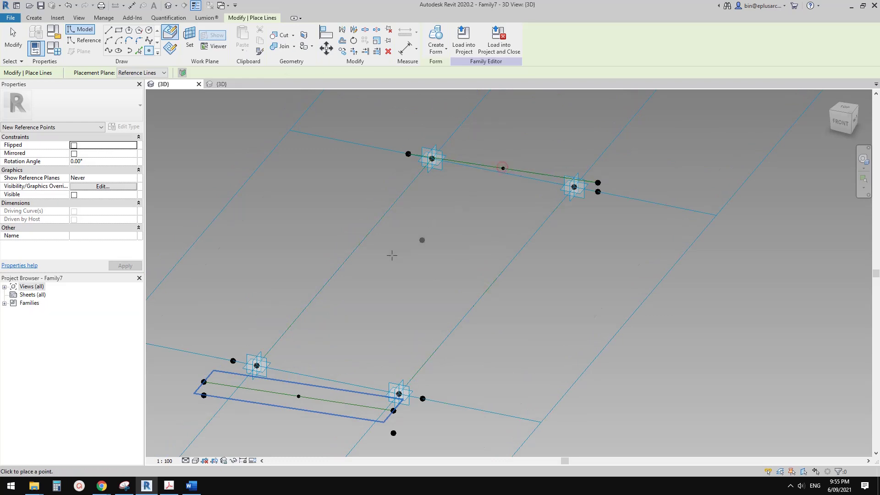
scroll(392, 255, down, 1)
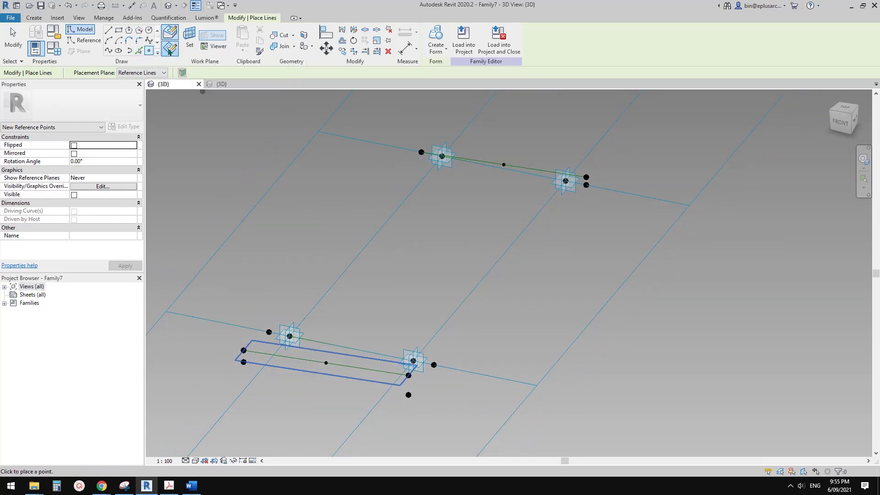
- Set the work plane to the lower reference line's middle point and place a new reference point on it, accepting the identical-points warning
click(189, 36)
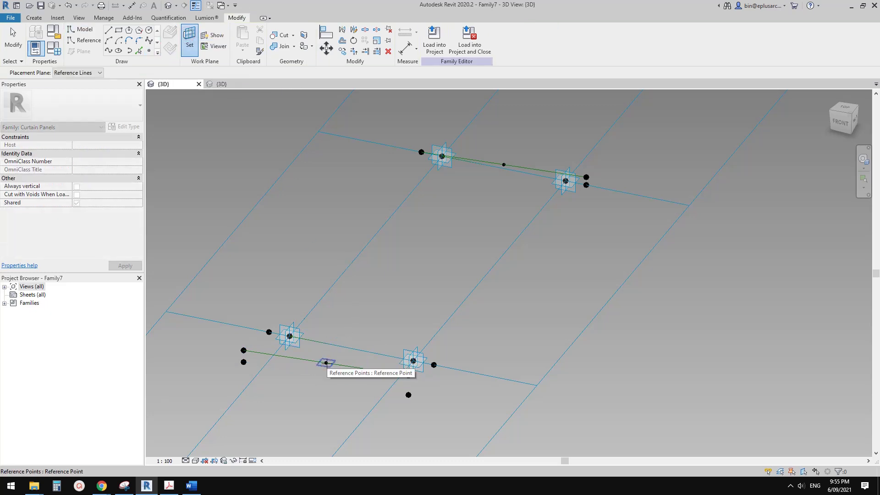
click(326, 363)
click(327, 363)
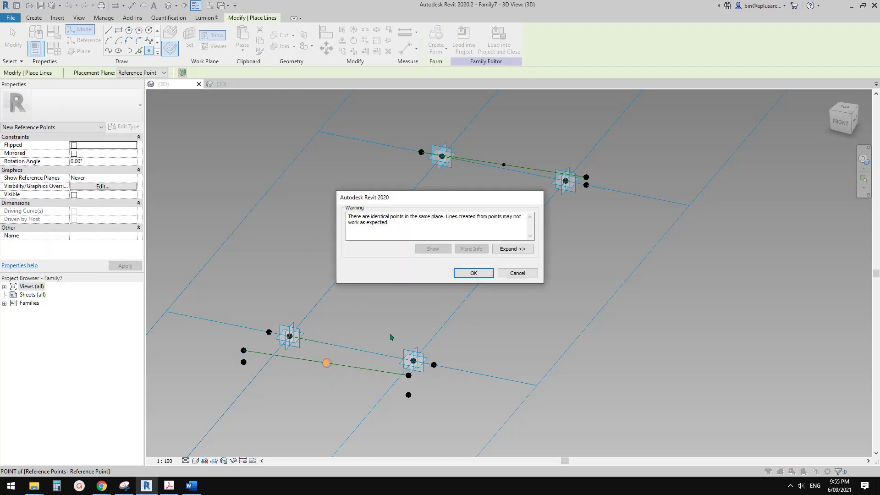
click(465, 274)
- Set the work plane to the upper reference line's middle point and place a new reference point on it
middle_drag(425, 256, 287, 332)
click(185, 36)
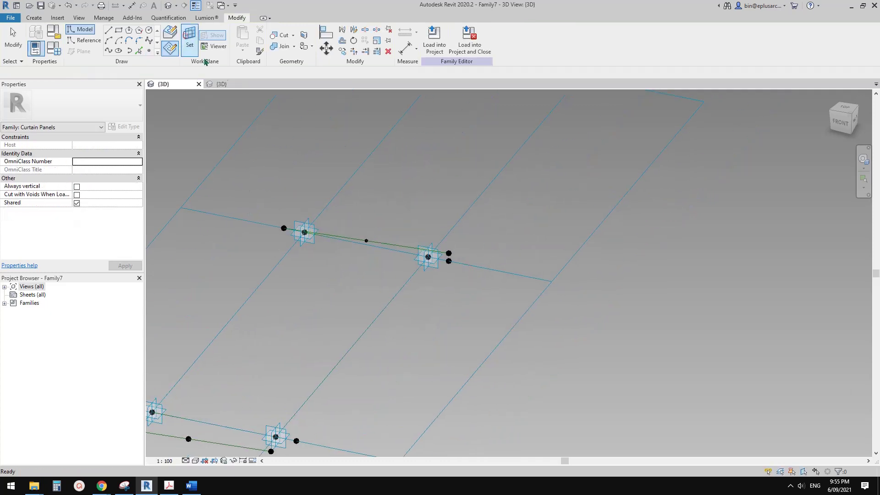
click(367, 240)
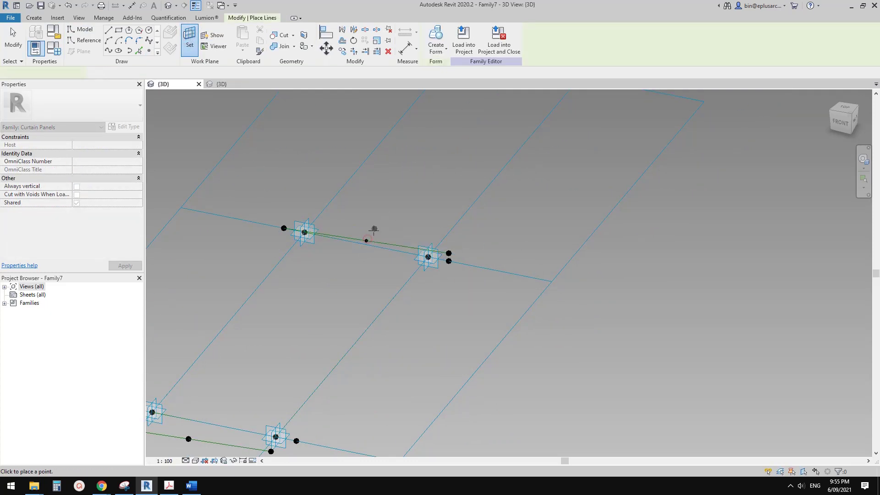
click(367, 240)
click(476, 276)
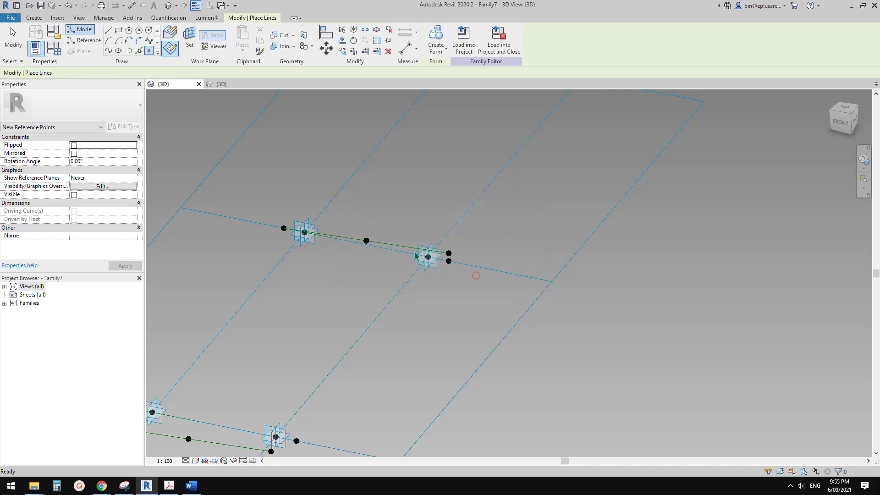
key(Escape)
key(Escape)
- Offset the new reference point at the middle of the upper reference line by about 27
click(365, 241)
middle_drag(371, 276, 401, 251)
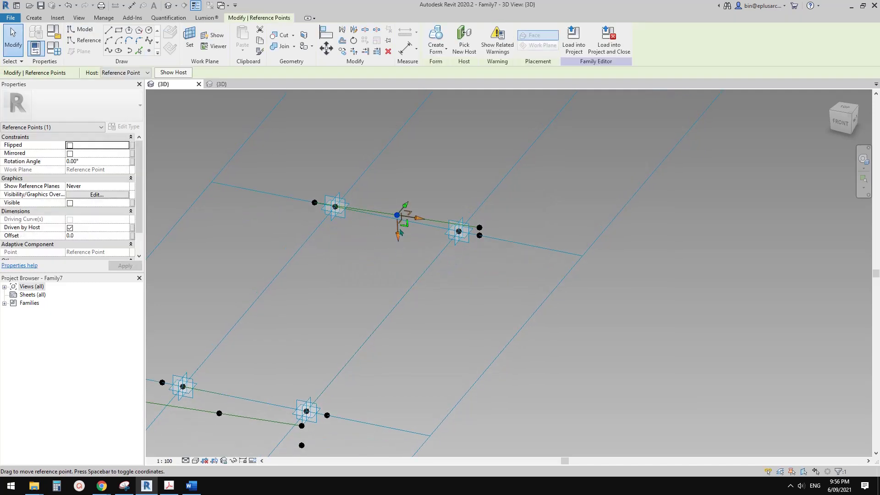
drag(399, 241, 399, 252)
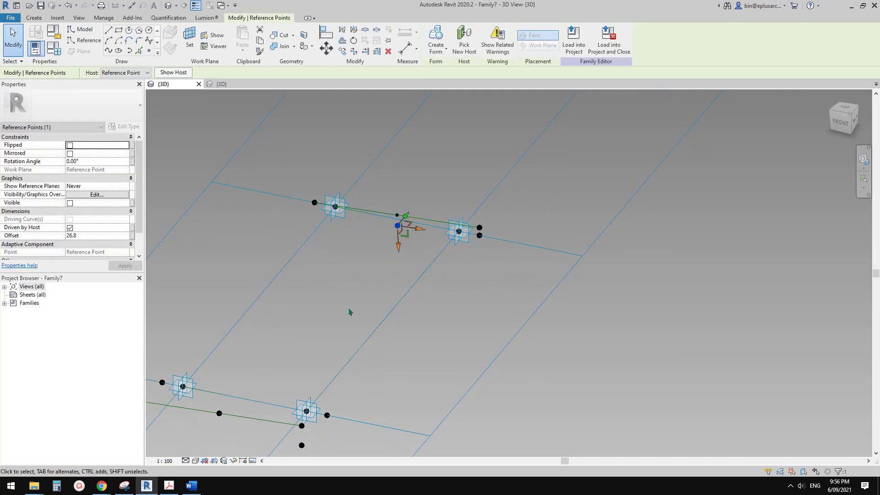
scroll(396, 216, up, 4)
key(Escape)
- Set the rotation angle of the host point at the middle of the upper reference line to 180°
click(396, 216)
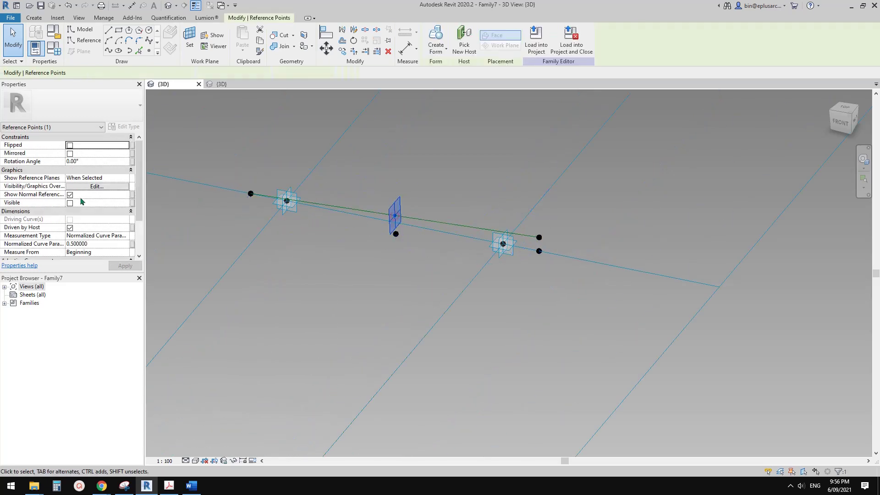
click(96, 161)
text(180)
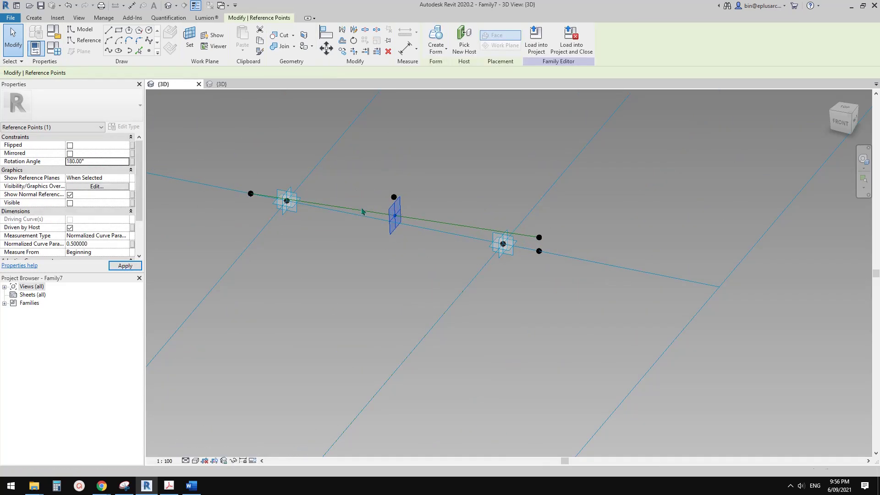
key(Escape)
- Offset the new reference point at the middle of the lower reference line away from its host point
scroll(372, 216, down, 4)
middle_drag(331, 277, 408, 215)
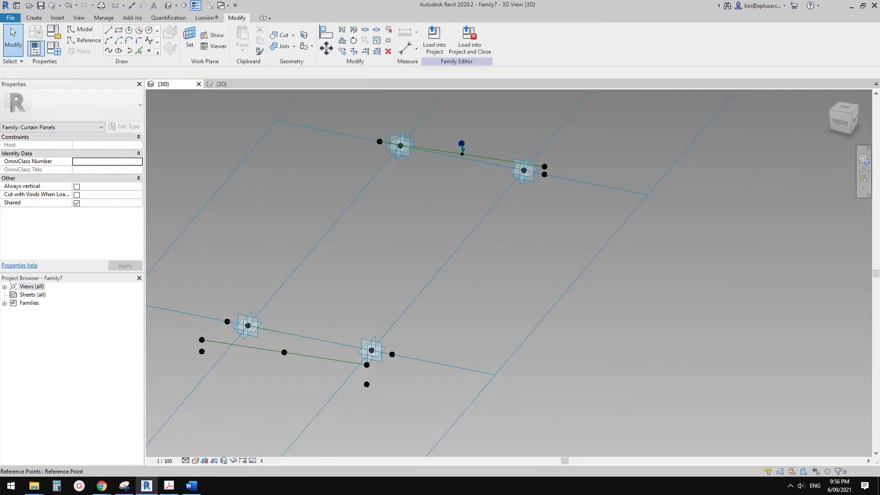
click(462, 146)
middle_drag(302, 313, 405, 306)
scroll(396, 325, up, 1)
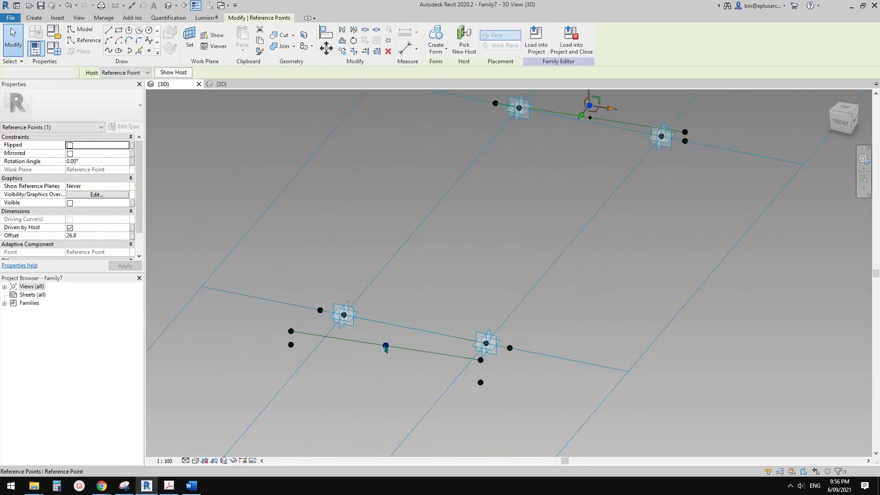
key(Escape)
click(386, 347)
middle_drag(387, 347, 376, 338)
drag(374, 358, 375, 375)
middle_drag(414, 321, 385, 321)
scroll(376, 311, up, 1)
key(Escape)
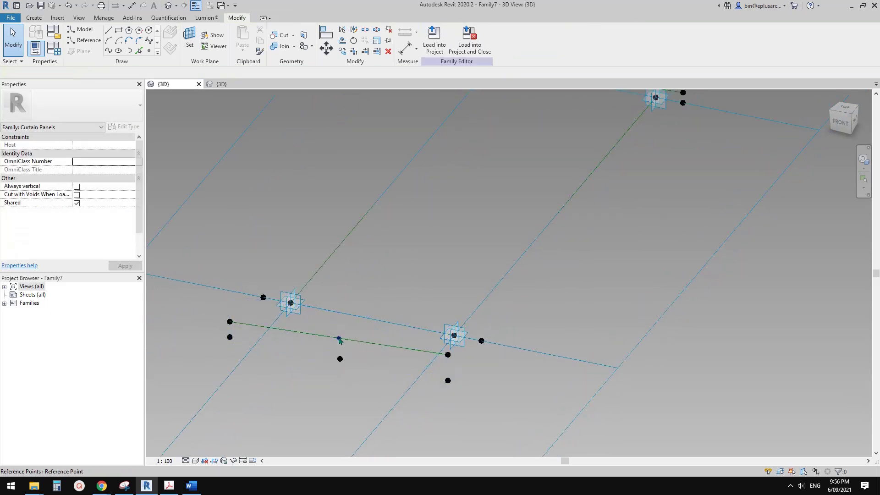
- Set the rotation angle of the host point at the middle of the lower reference line to 180°
click(339, 339)
middle_drag(335, 288, 334, 287)
click(99, 163)
text(18)
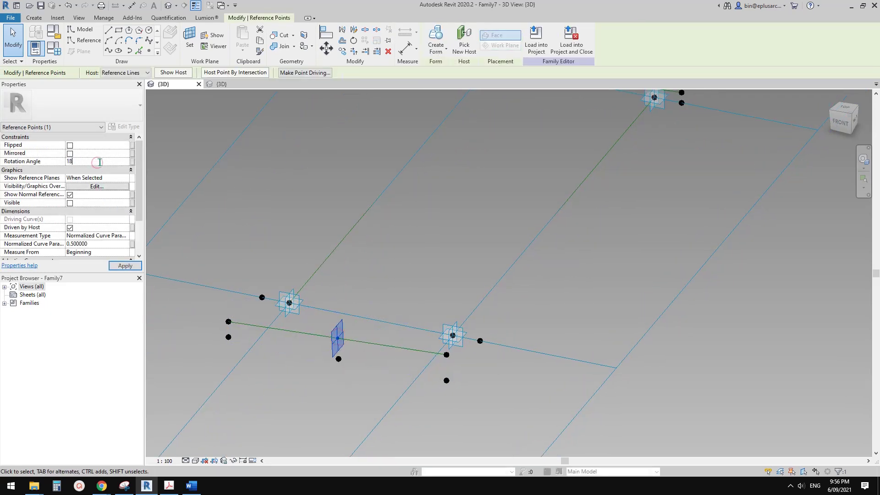
text(0)
middle_drag(357, 256, 354, 256)
key(Escape)
- Give the two raised middle points of the upper and lower reference lines the same smaller offset
click(334, 319)
scroll(335, 319, down, 2)
middle_drag(359, 305, 349, 335)
scroll(412, 261, up, 1)
ctrl+click(486, 169)
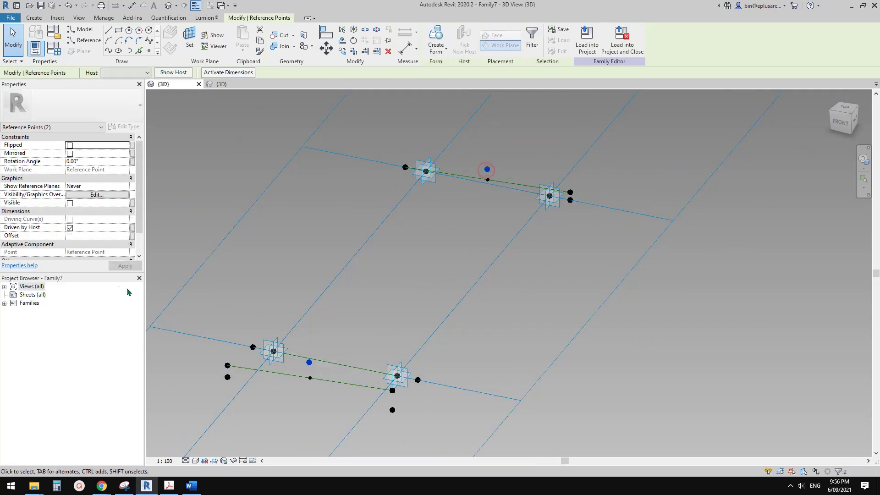
click(87, 234)
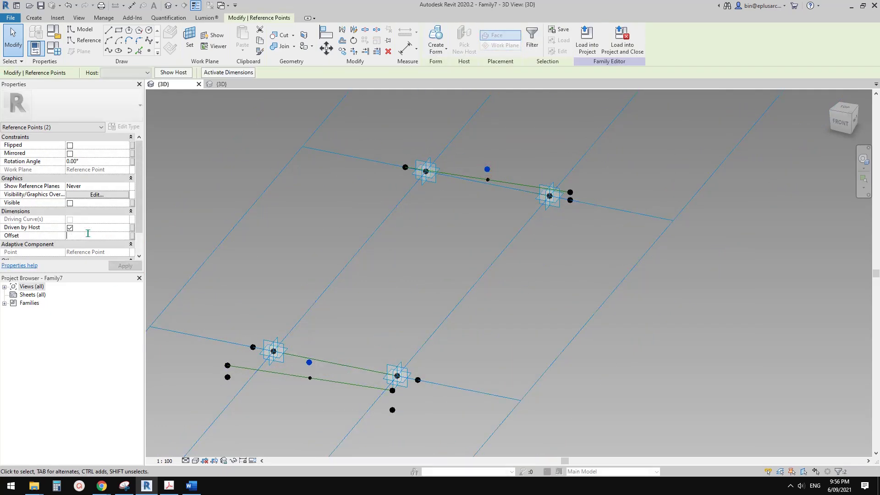
click(387, 287)
- Draw a spline through the lower reference line's two end points and the raised middle point
click(227, 365)
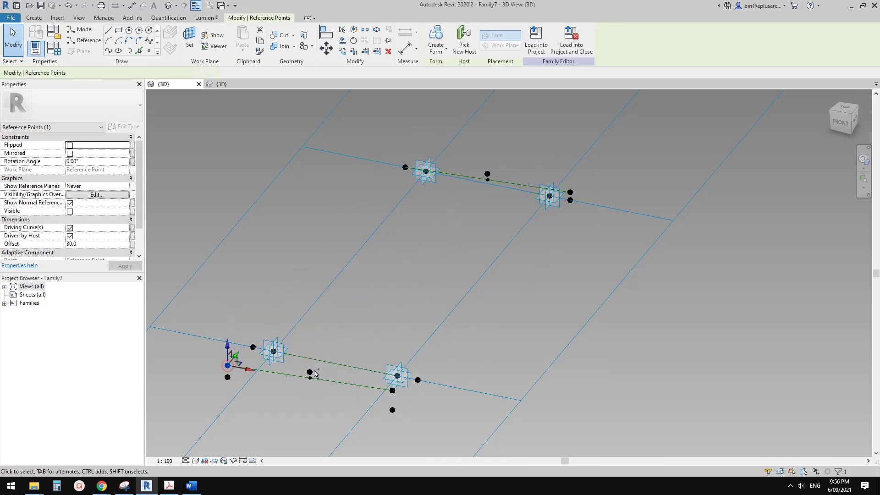
ctrl+click(310, 372)
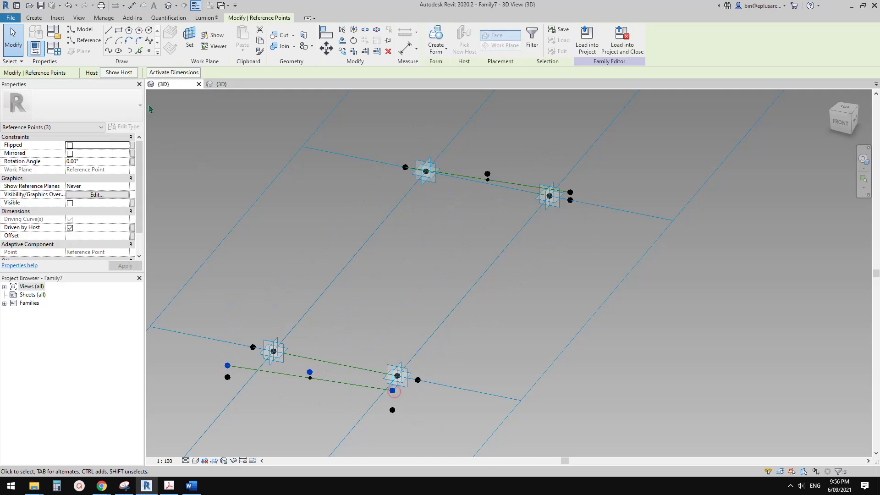
click(108, 50)
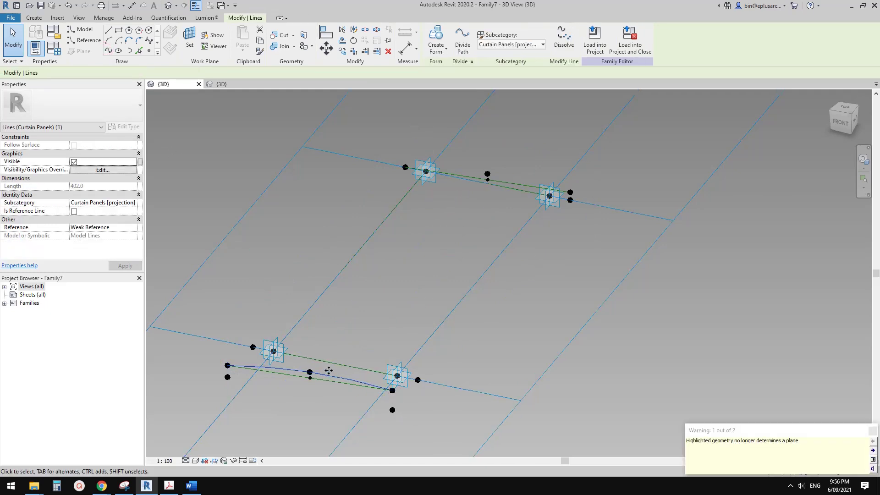
- Turn the lower spline into a reference line and clear the selection
click(74, 211)
click(463, 205)
middle_drag(463, 205, 462, 205)
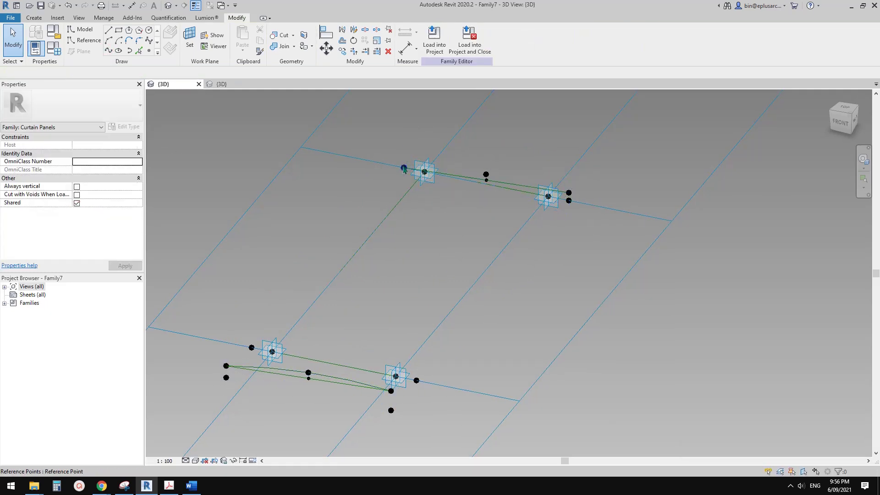
- Draw a spline through the upper reference line's two end points and raised middle point, and make it a reference line
click(404, 168)
ctrl+click(487, 174)
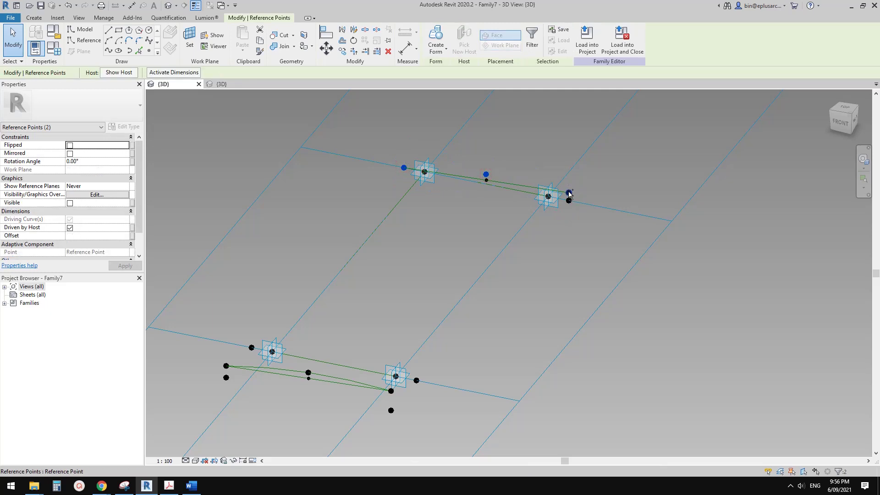
click(107, 49)
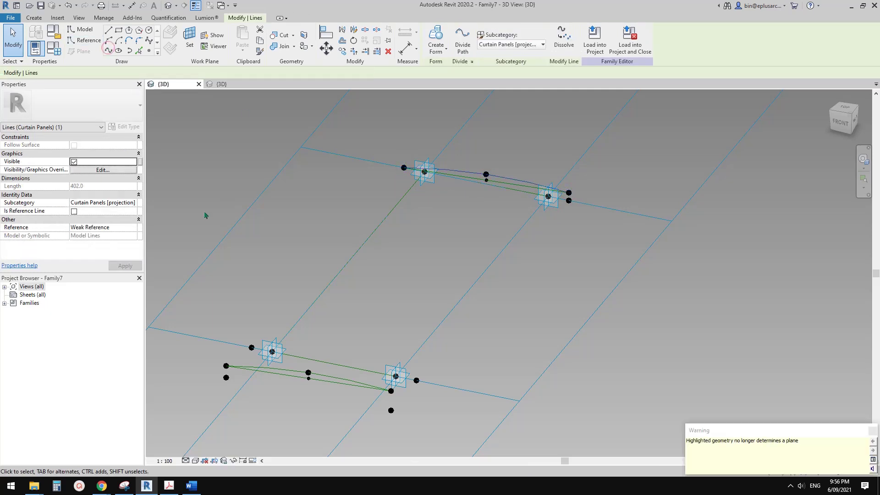
click(75, 212)
click(383, 251)
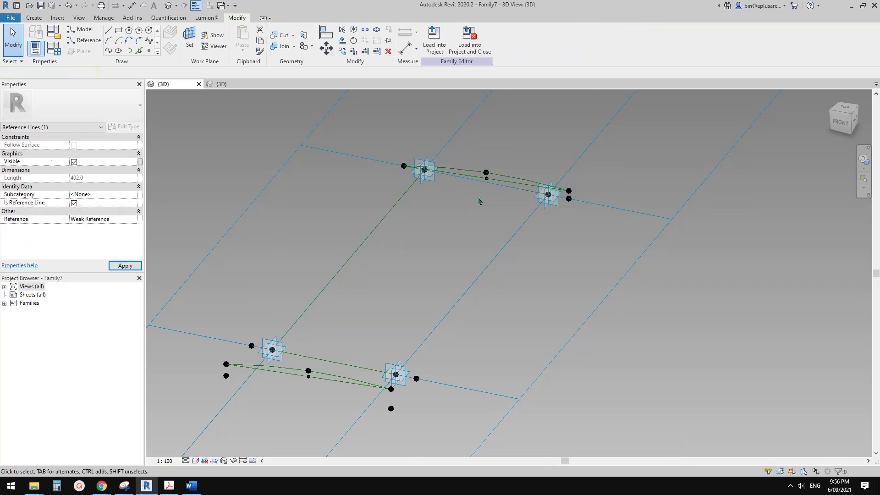
- Try to create a form from only the upper and lower curved reference lines
key(Tab)
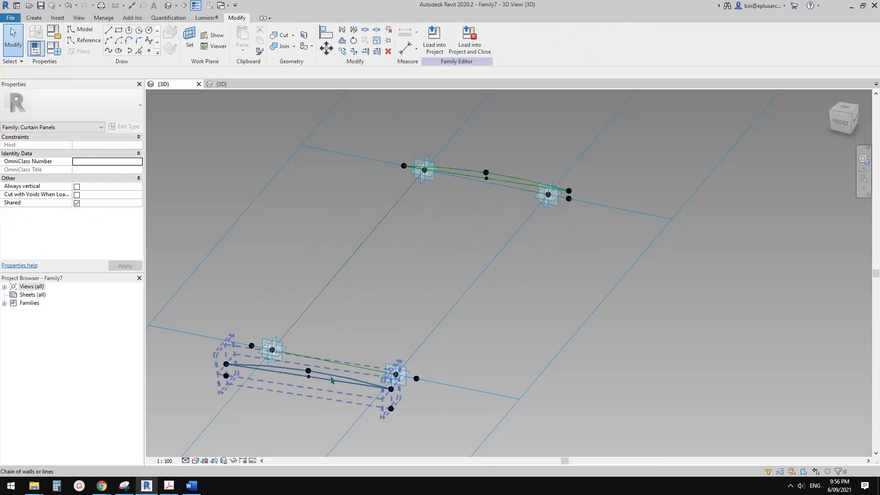
click(331, 377)
key(Tab)
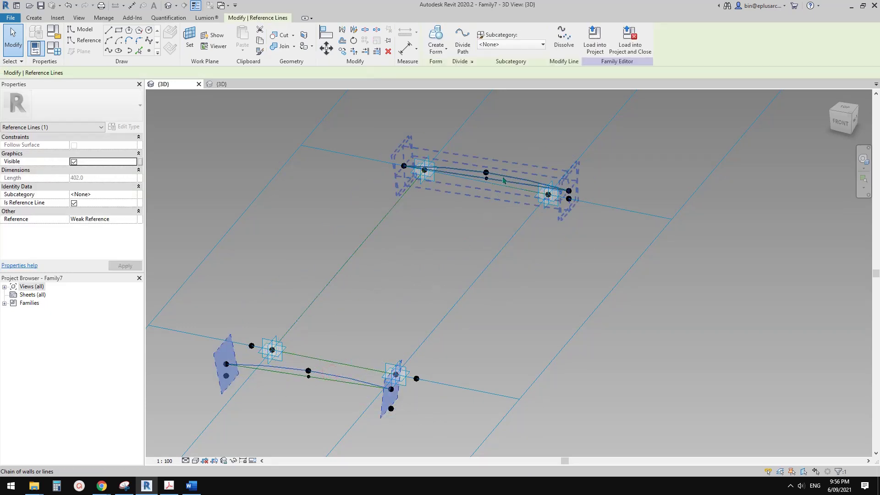
click(504, 180)
click(456, 223)
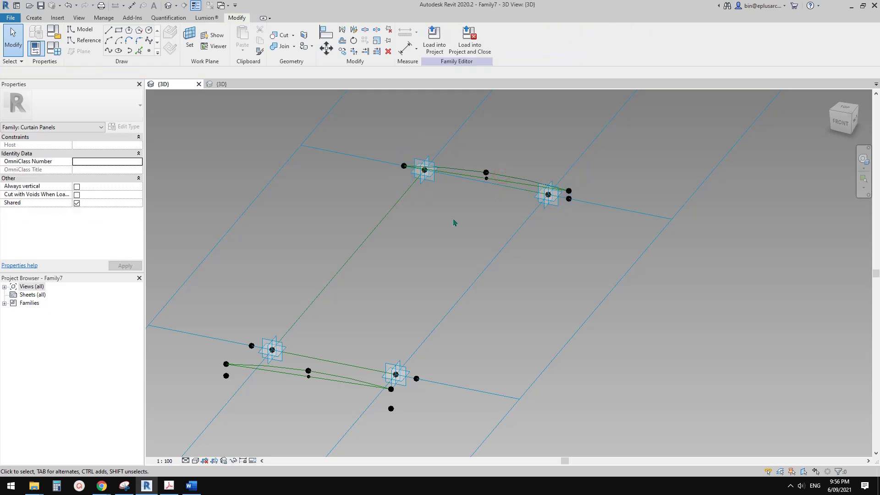
click(505, 180)
key(Tab)
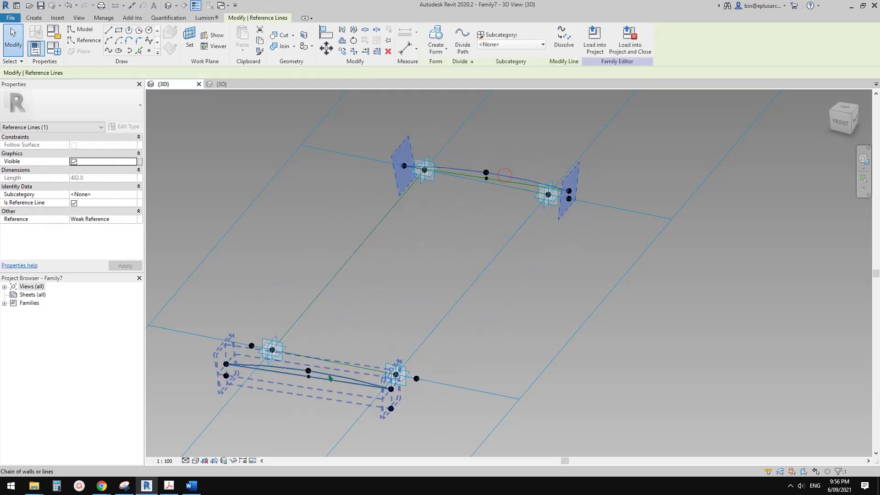
ctrl+click(328, 377)
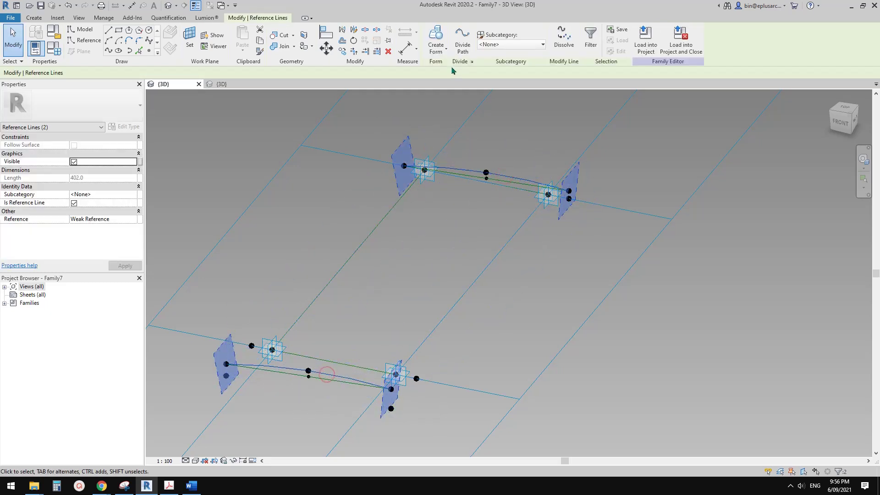
click(436, 37)
- Check the form made from the two curves from the side and undo its creation
shift+middle_drag(428, 329, 462, 212)
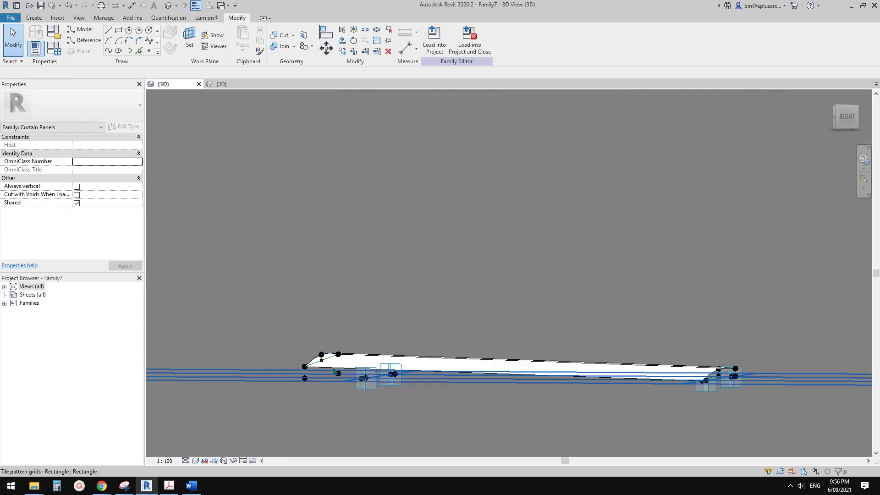
scroll(334, 369, up, 3)
scroll(435, 336, down, 2)
shift+middle_drag(516, 313, 531, 370)
key(ctrl+z)
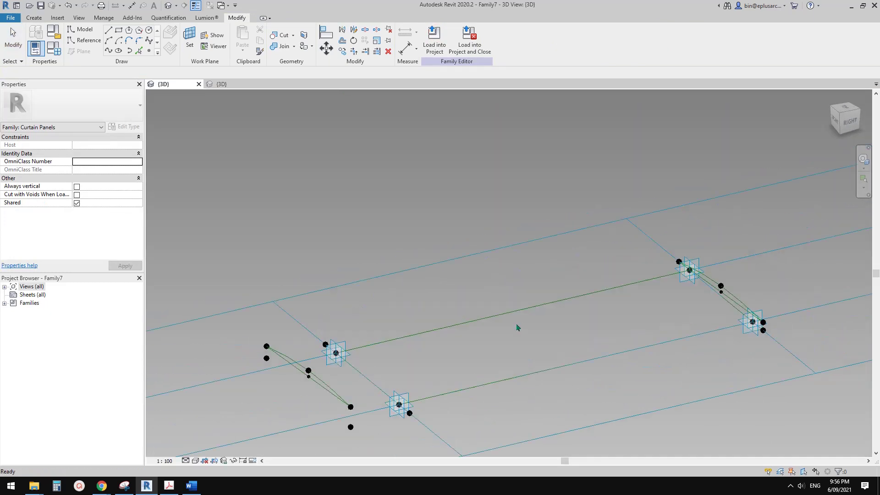
- Create a solid form between the upper and lower profiles, each made of its straight reference line and curved reference line
shift+middle_drag(517, 328, 612, 168)
click(632, 214)
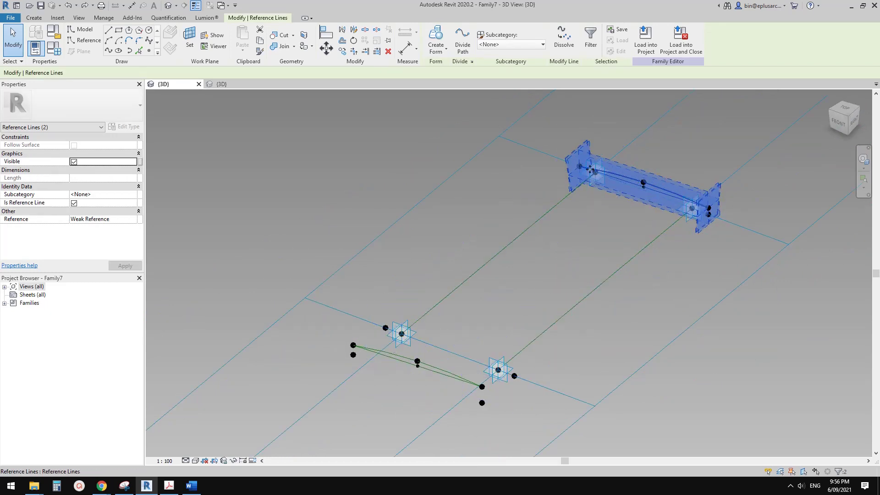
ctrl+click(437, 369)
click(432, 36)
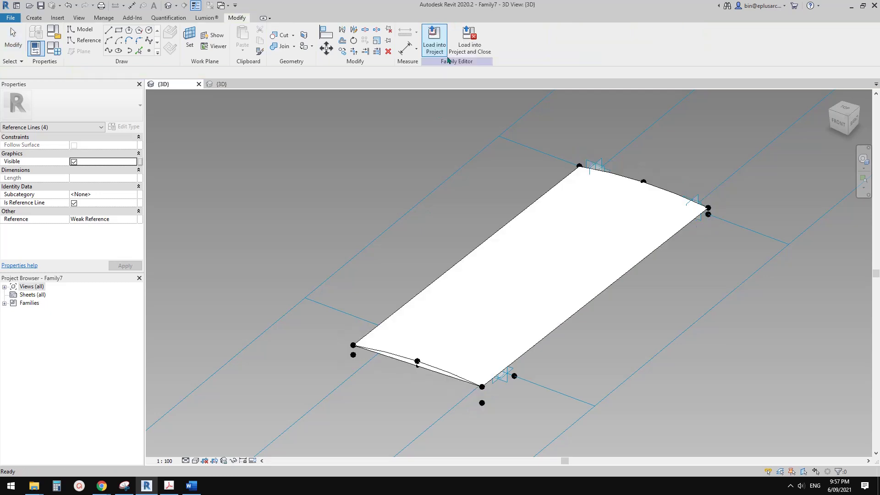
- Load the curved panel family into the dome mass family, overwriting the existing version
middle_drag(548, 344, 451, 289)
click(434, 39)
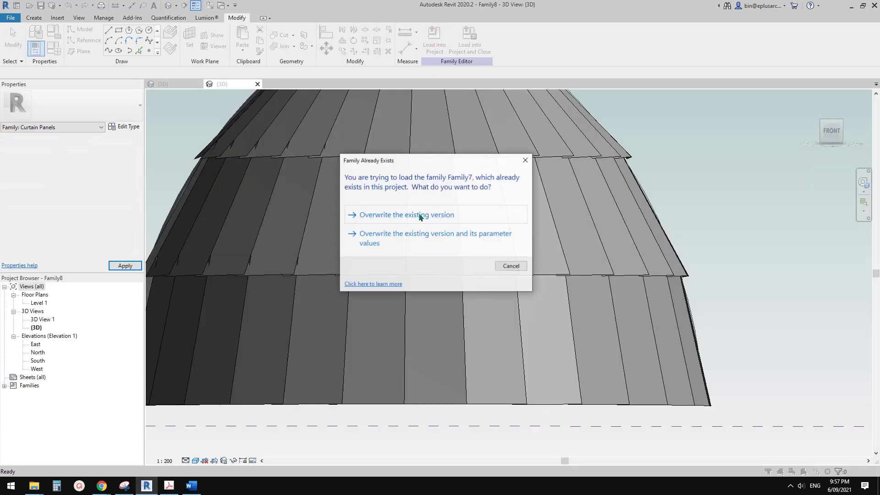
click(415, 215)
- Examine the updated overlapping panels on the dome in overall, close-up, right-side and front-corner views
scroll(515, 332, down, 5)
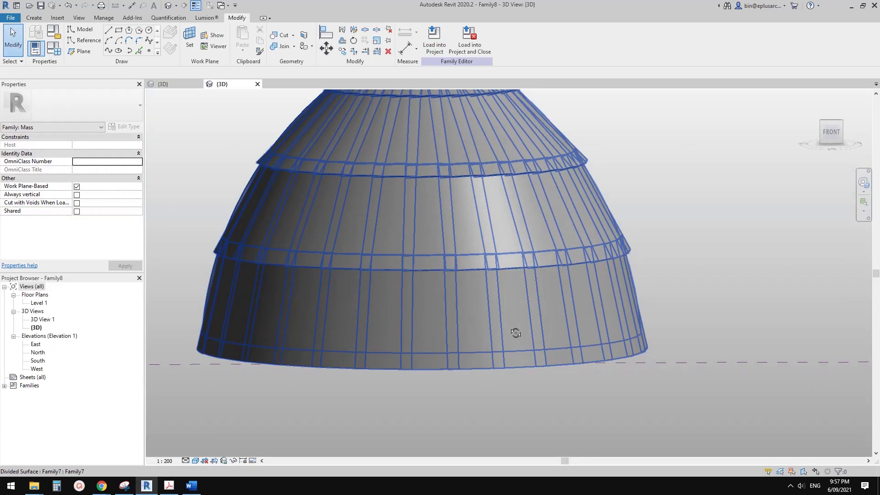
shift+middle_drag(515, 332, 438, 322)
scroll(423, 344, down, 3)
scroll(441, 307, up, 1)
shift+middle_drag(567, 277, 566, 271)
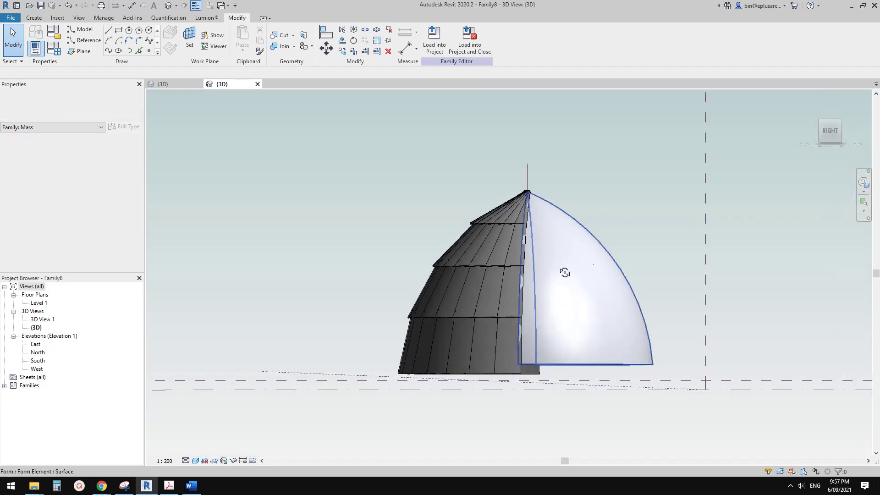
click(830, 132)
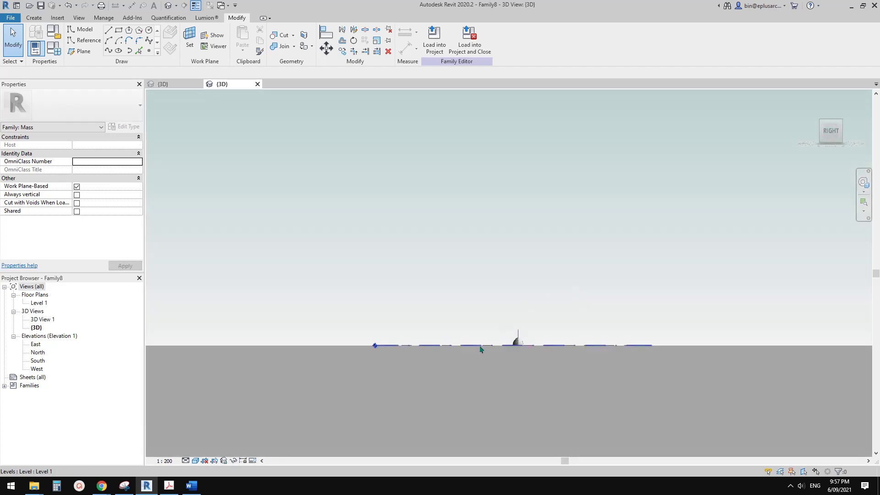
scroll(585, 343, up, 6)
scroll(519, 357, up, 2)
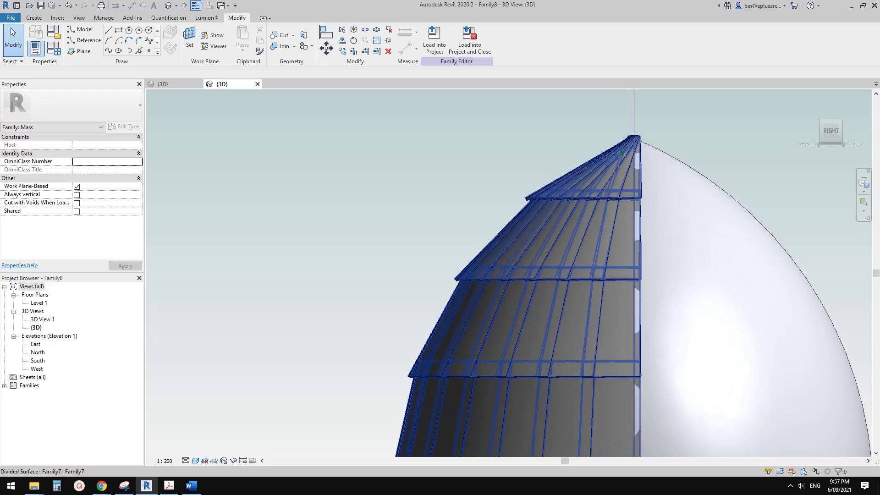
scroll(506, 236, down, 3)
shift+middle_drag(506, 237, 590, 291)
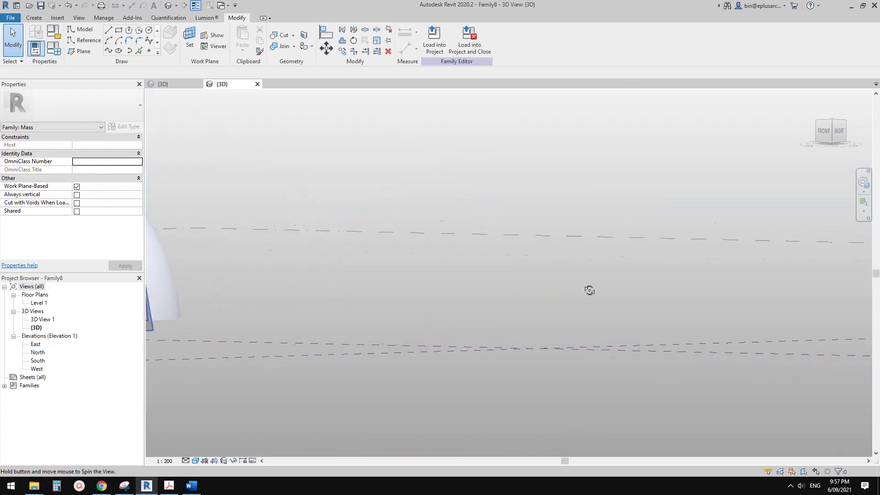
scroll(427, 282, down, 4)
middle_drag(428, 281, 719, 267)
scroll(540, 253, up, 4)
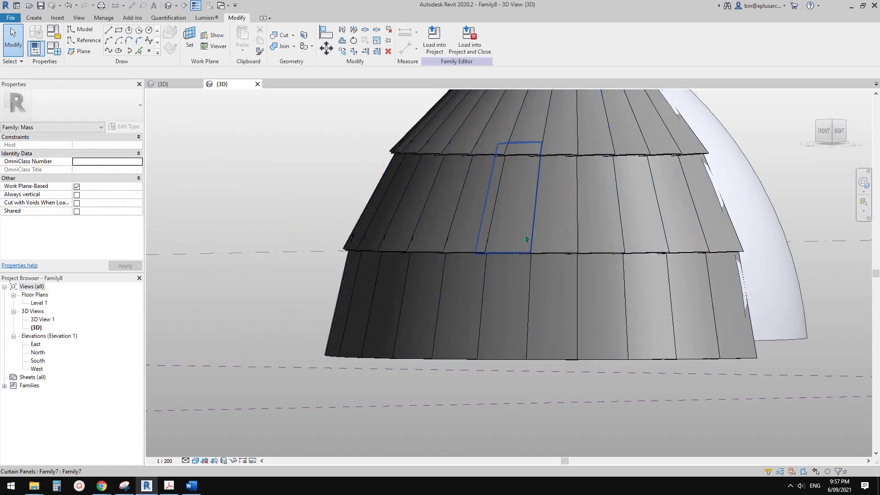
mouse_move(550, 221)
shift+middle_down()
mouse_move(562, 267)
mouse_move(564, 255)
mouse_move(472, 211)
mouse_move(487, 177)
mouse_move(364, 170)
shift+middle_up()
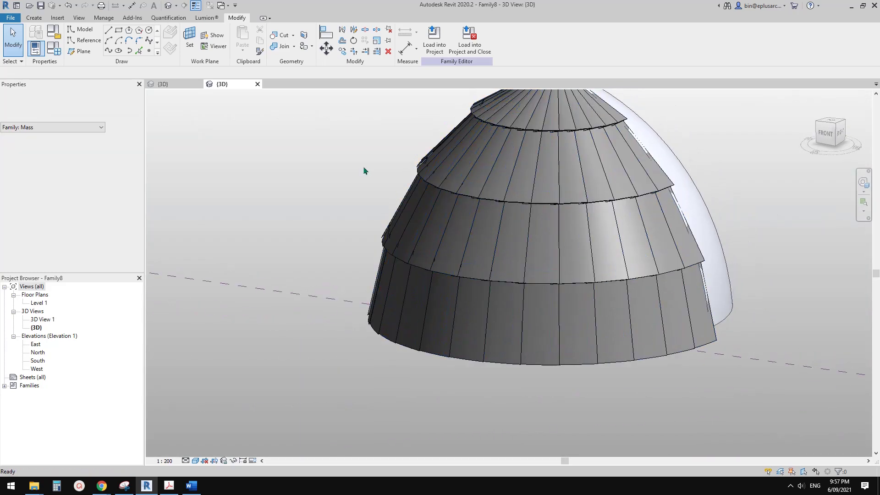
- Compare the curved panel and its tile pattern grid in the panel family with the dome's divided surface settings
click(161, 84)
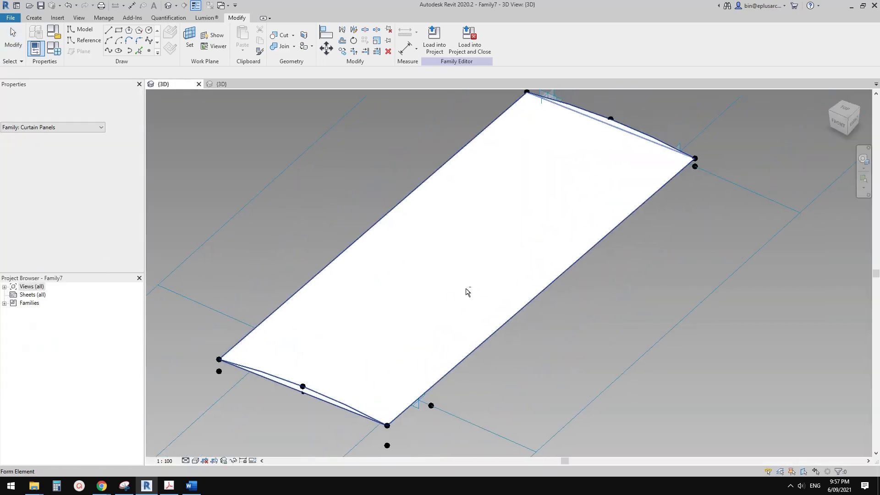
shift+middle_drag(468, 291, 451, 213)
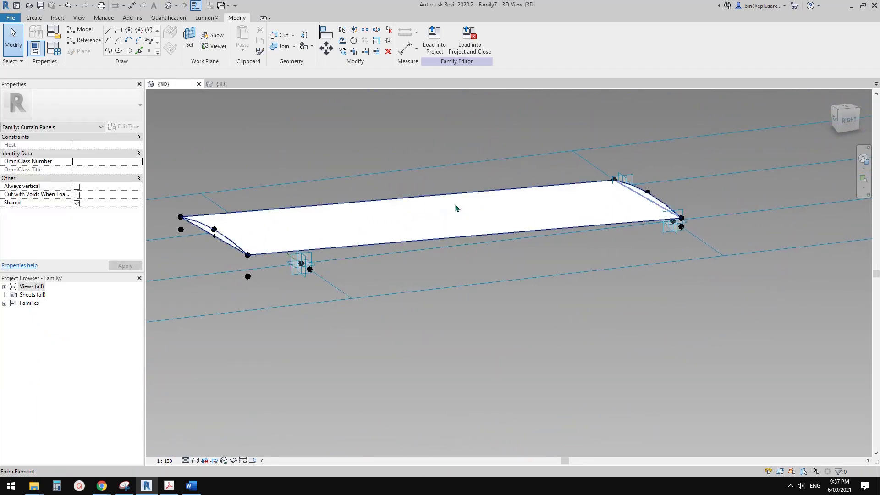
shift+middle_drag(474, 222, 471, 284)
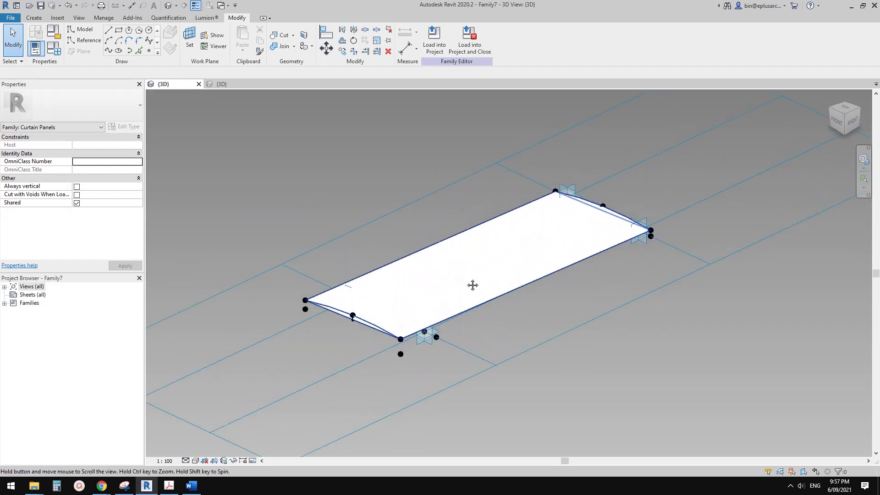
click(390, 224)
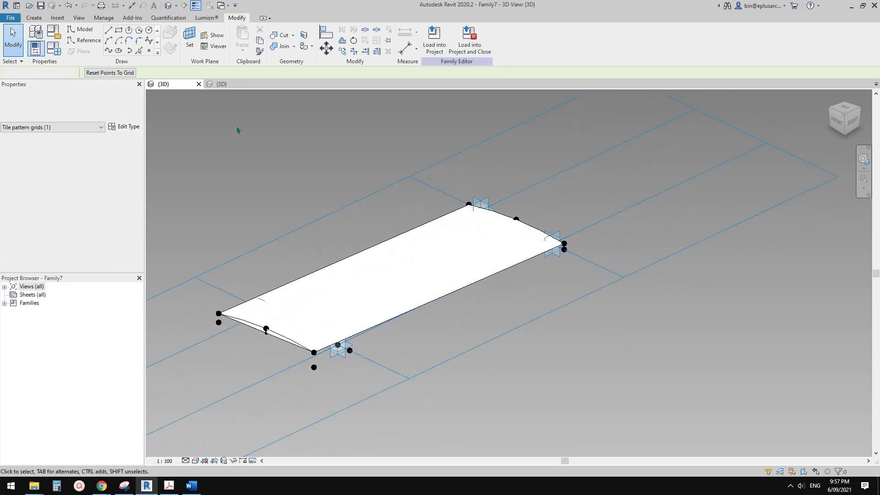
click(224, 83)
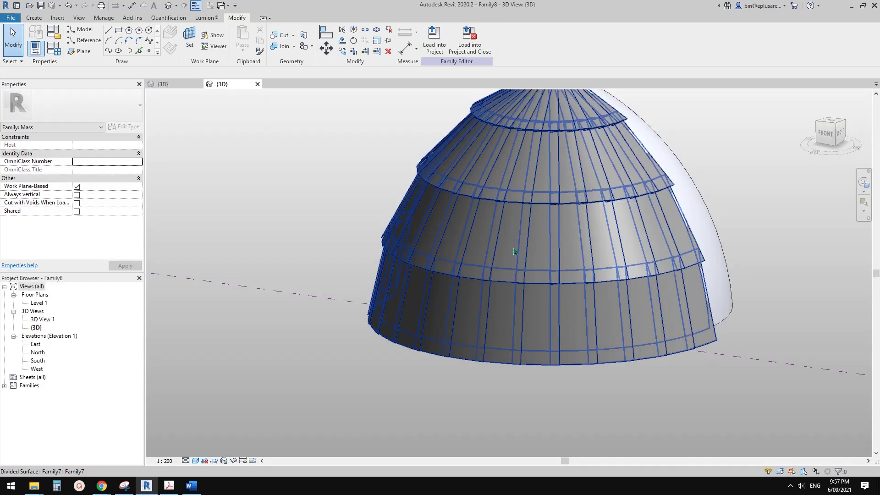
click(477, 165)
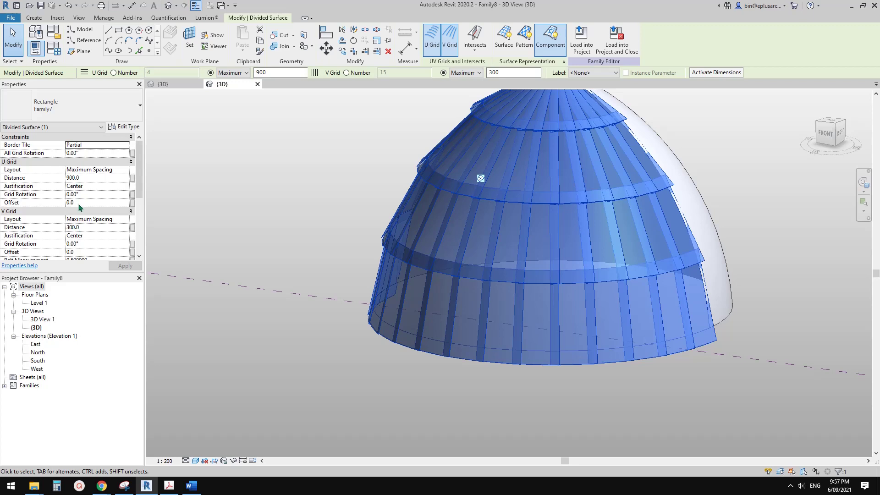
click(163, 84)
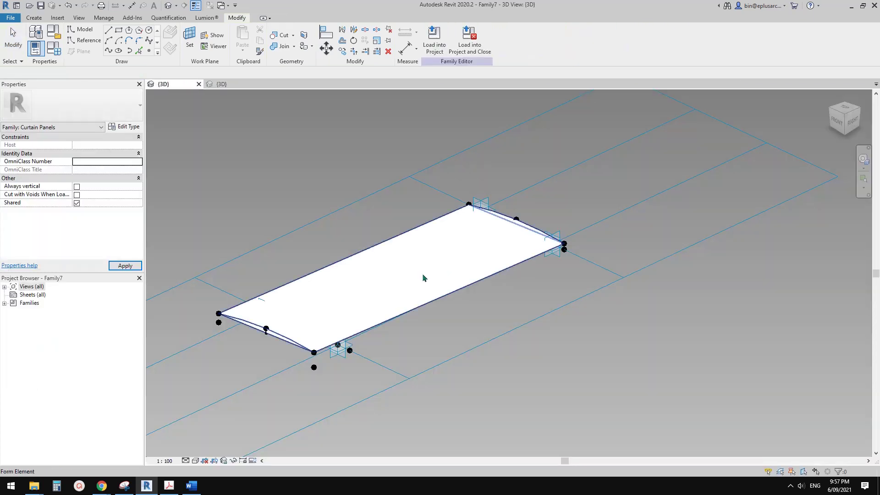
- Add a profile across the panel form about midway along its length
click(377, 281)
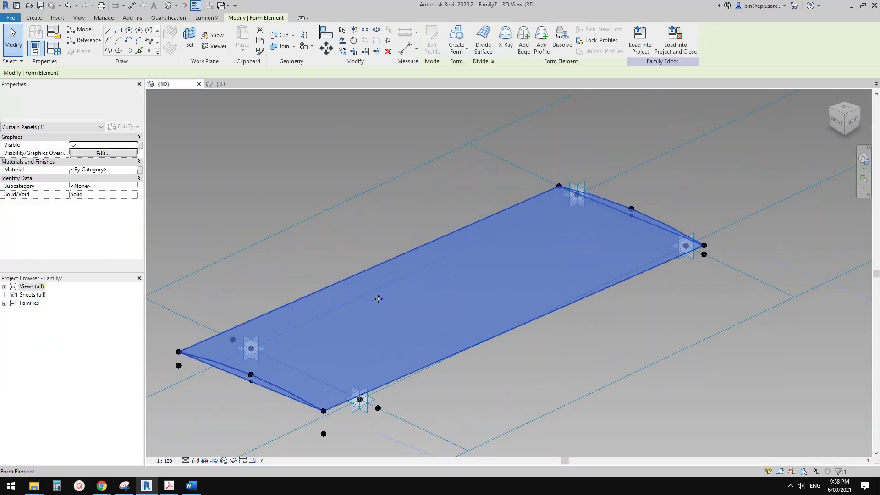
middle_drag(467, 280, 467, 282)
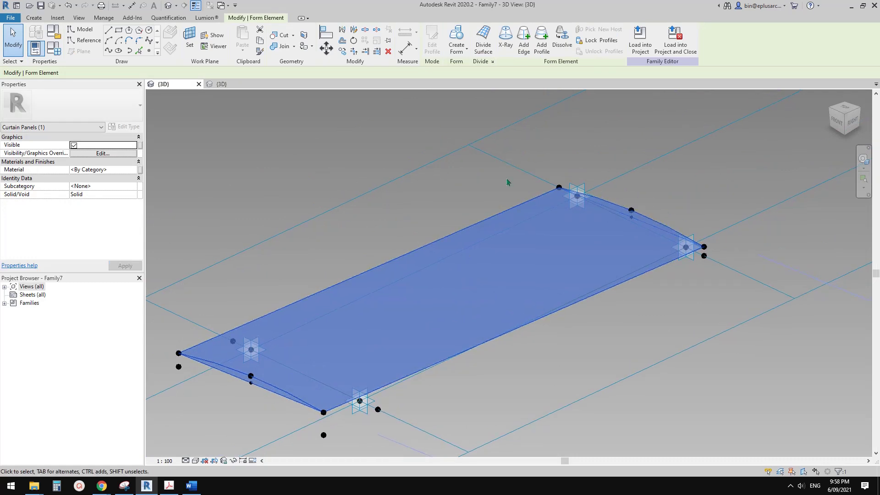
click(542, 46)
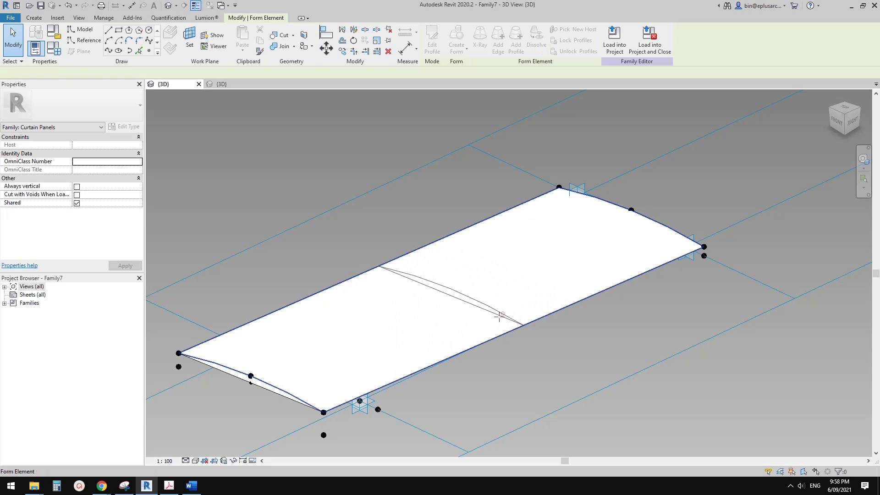
click(499, 316)
key(Escape)
key(Escape)
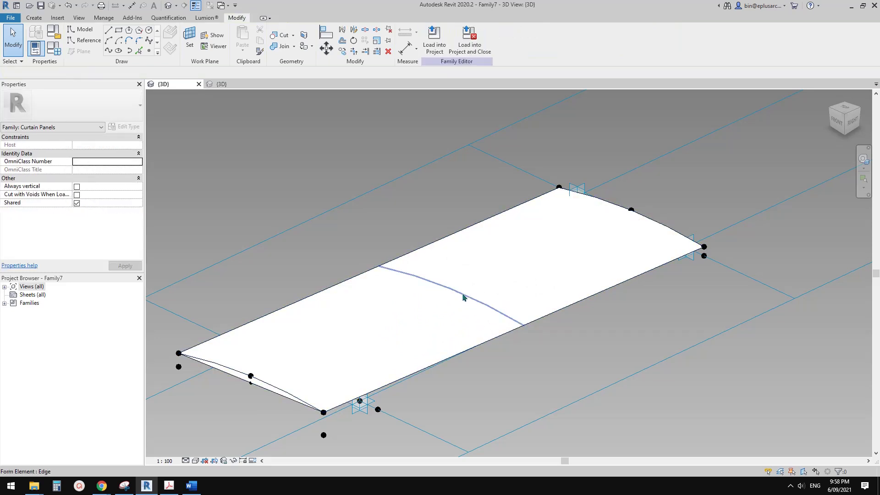
click(463, 297)
shift+middle_drag(463, 297, 436, 308)
key(Escape)
click(481, 308)
drag(378, 201, 480, 336)
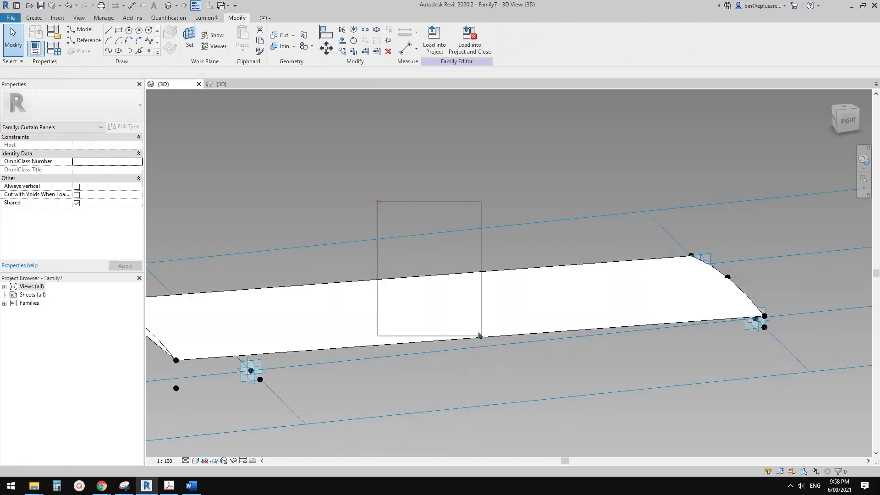
drag(348, 192, 497, 321)
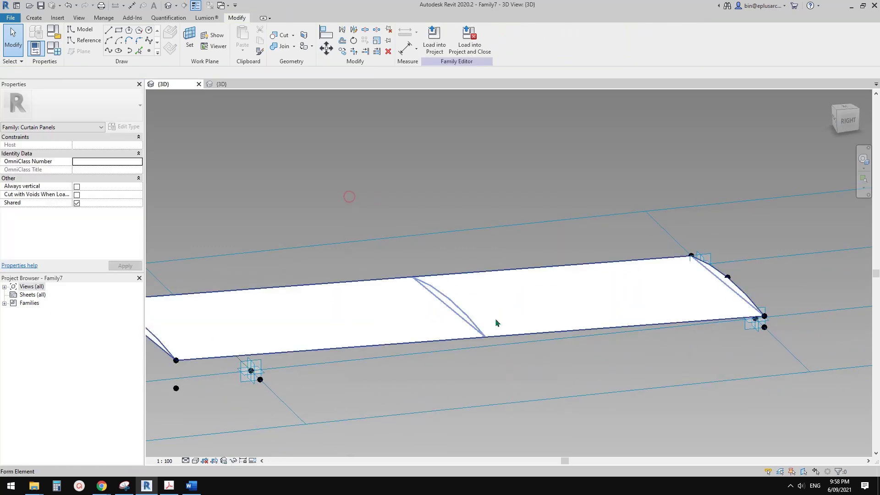
click(470, 321)
key(Escape)
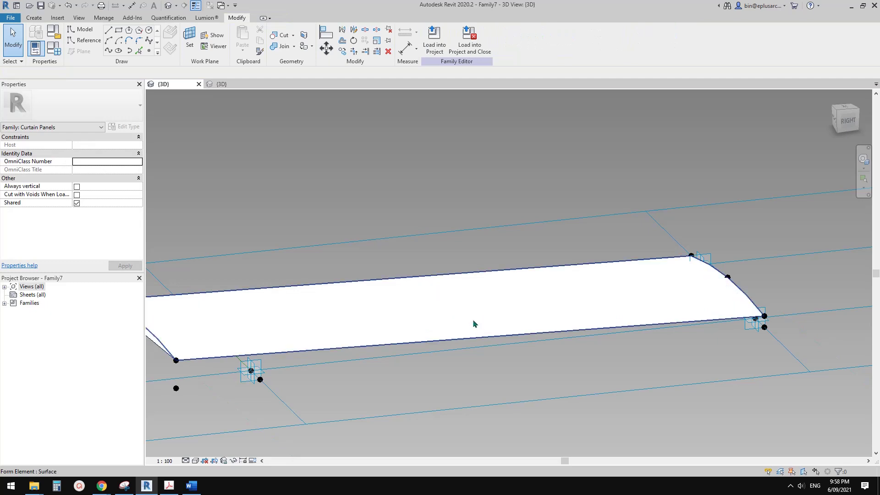
- Raise the arc and chord of the panel form's middle profile in the right-side view, giving the form a gentle lengthwise bow
click(473, 326)
shift+middle_drag(495, 322, 505, 234)
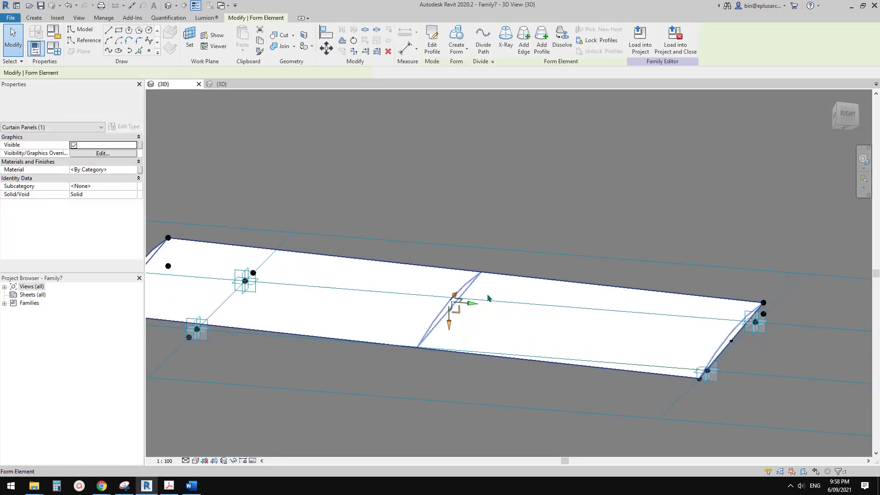
ctrl+click(438, 323)
shift+middle_drag(501, 242, 516, 327)
shift+middle_drag(550, 298, 534, 301)
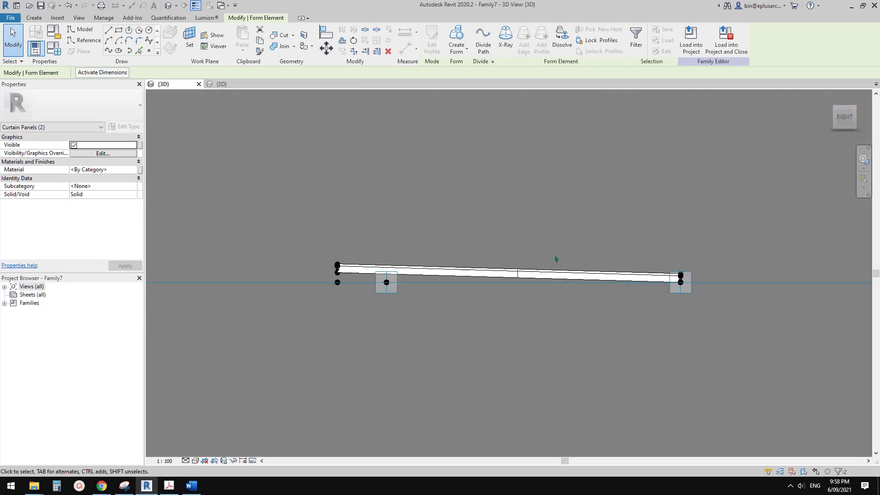
scroll(513, 272, up, 4)
scroll(519, 272, up, 2)
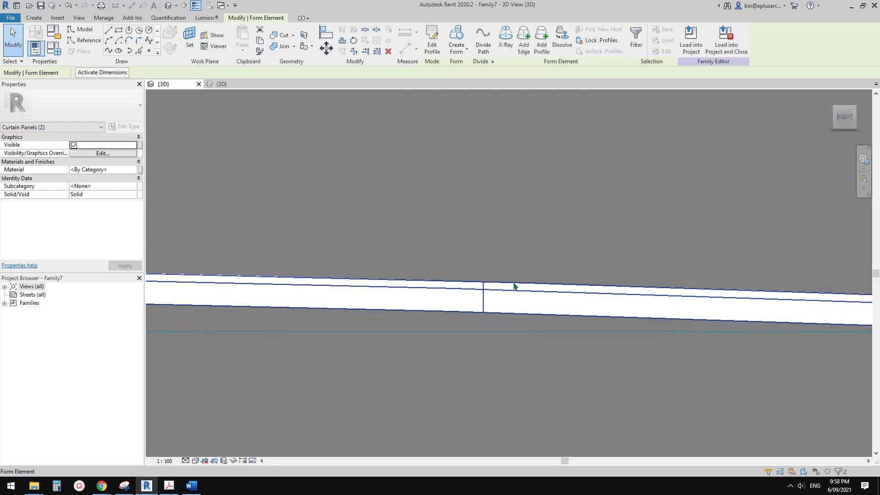
scroll(498, 306, down, 5)
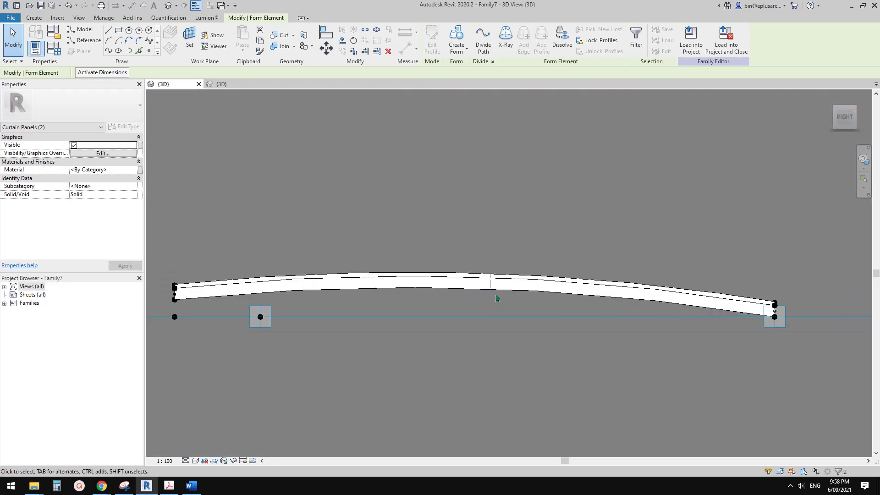
click(496, 295)
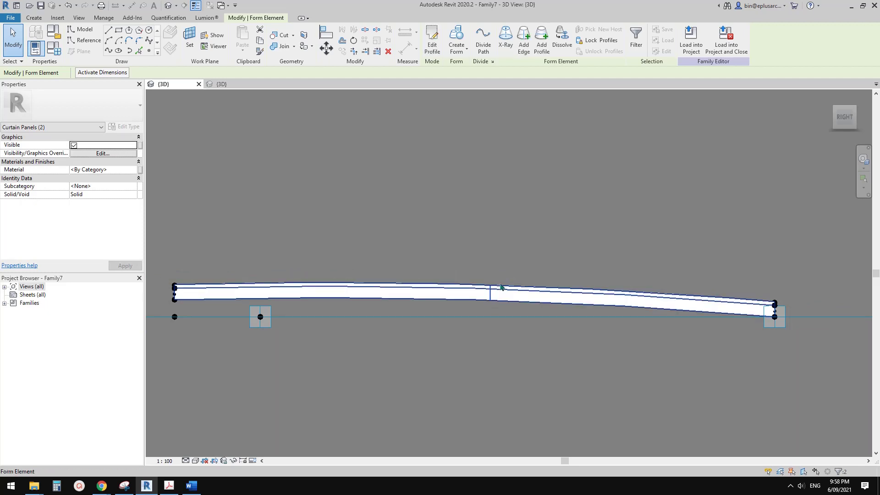
click(501, 282)
- Load the lengthwise-bowed panel family into the dome mass family, overwriting the existing version
scroll(501, 281, down, 2)
shift+middle_drag(501, 281, 556, 362)
scroll(486, 265, up, 2)
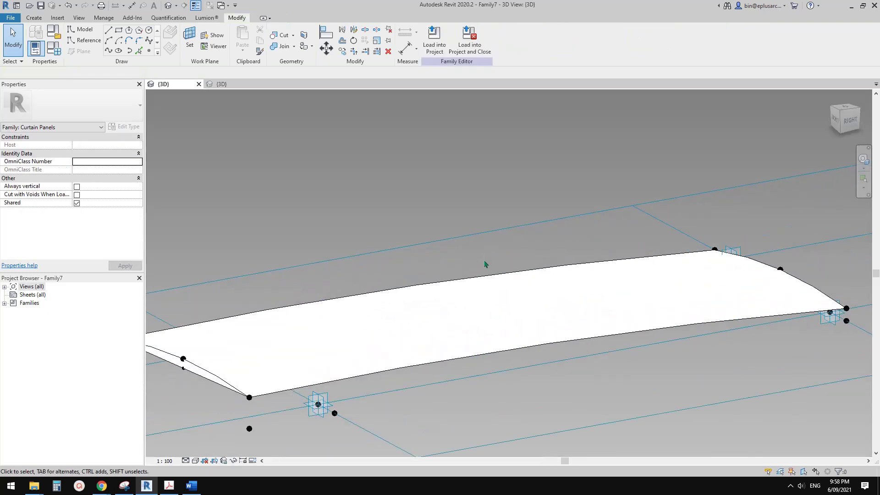
click(442, 54)
click(437, 216)
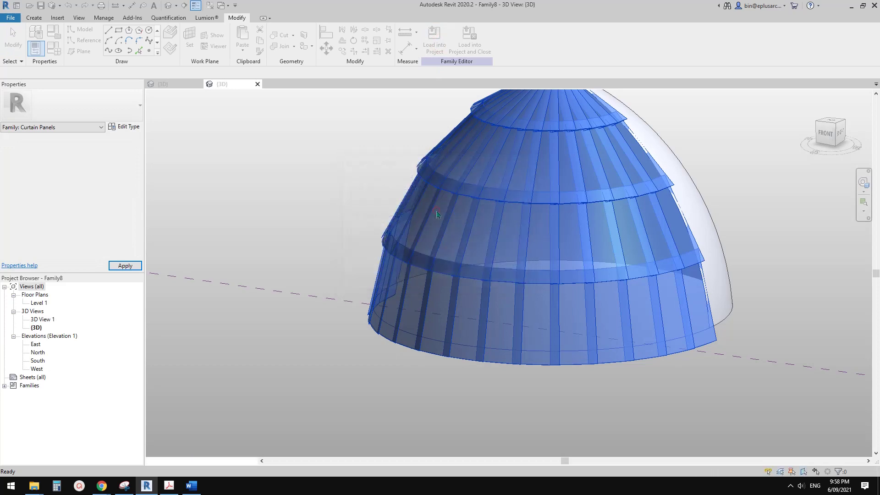
- Examine the bowed panels on the dome from the front, from above and from a low angle, checking the overlaps and gaps between panels
middle_drag(509, 307, 367, 369)
click(482, 313)
key(Escape)
scroll(481, 313, up, 1)
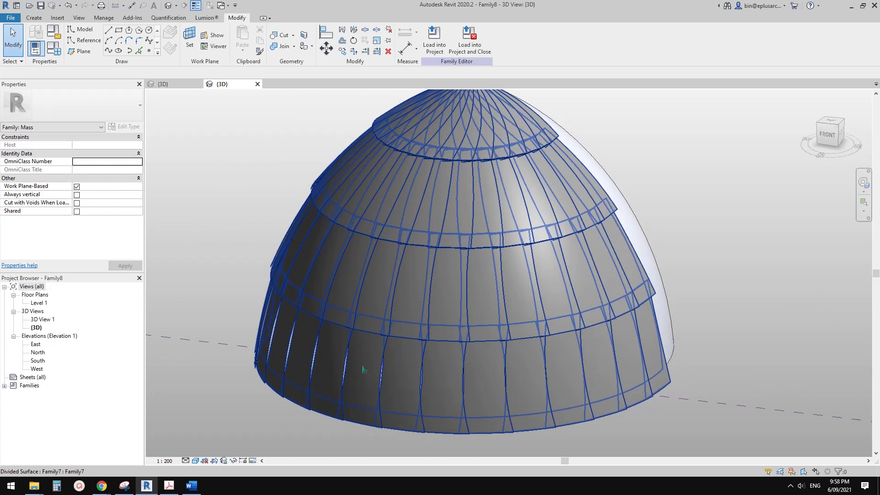
mouse_move(363, 370)
shift+middle_down()
mouse_move(350, 375)
mouse_move(372, 379)
shift+middle_up()
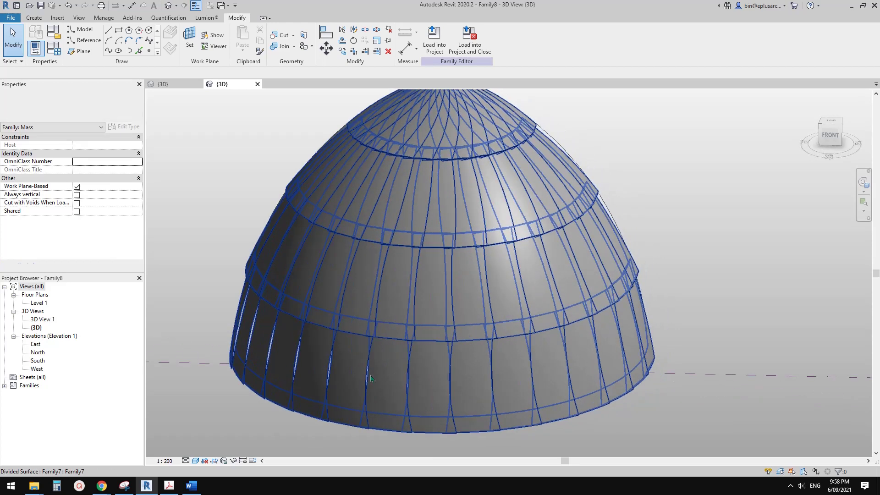
scroll(388, 382, up, 3)
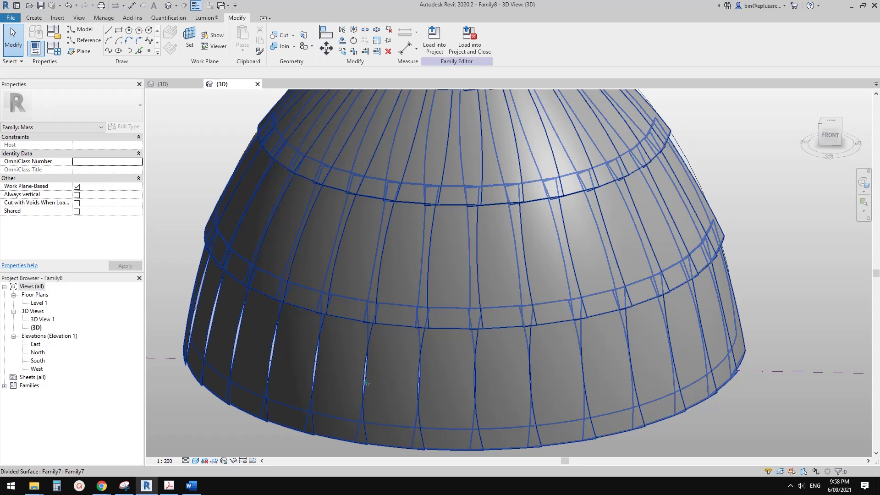
scroll(404, 383, down, 3)
shift+middle_drag(404, 382, 398, 412)
scroll(438, 239, up, 3)
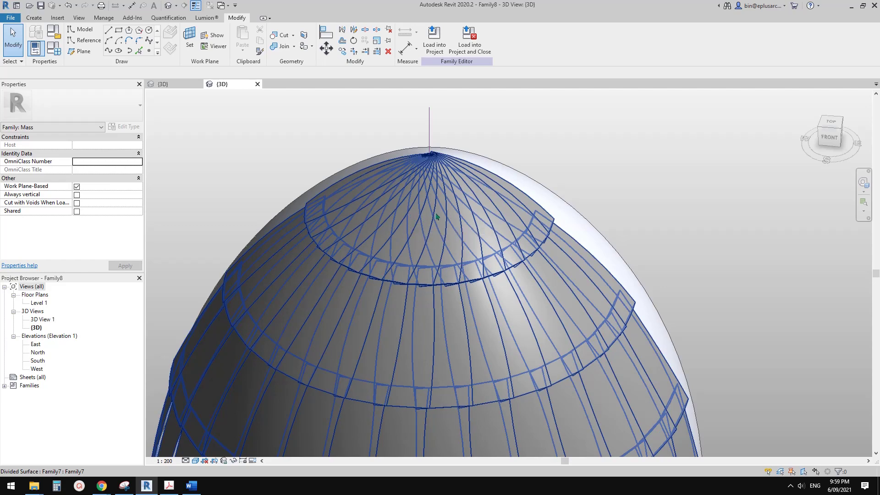
scroll(408, 275, down, 3)
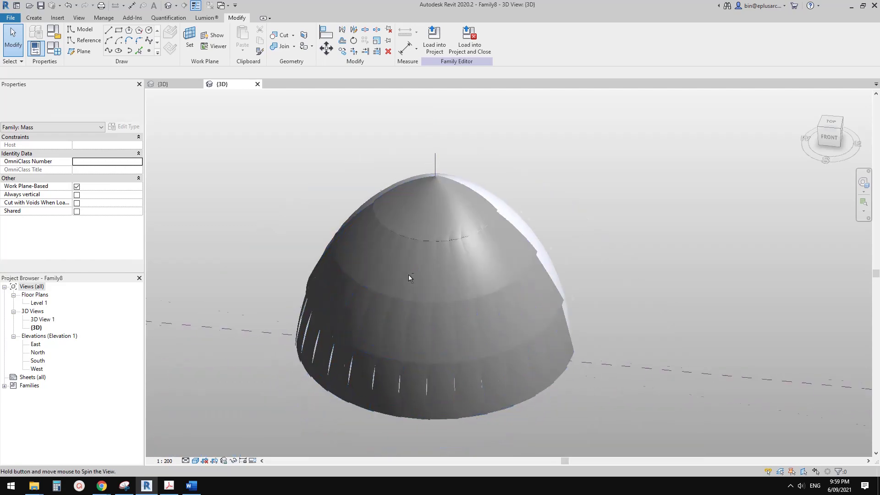
shift+middle_drag(512, 362, 595, 321)
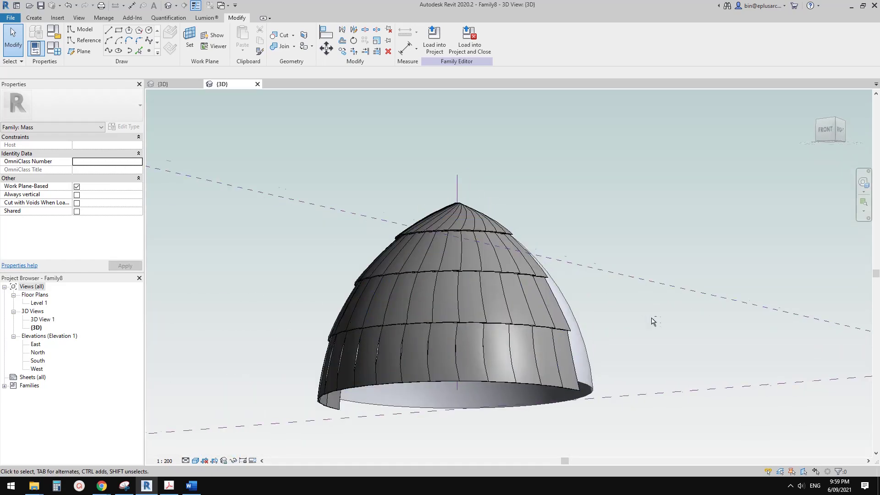
shift+middle_drag(689, 317, 483, 389)
scroll(458, 367, up, 5)
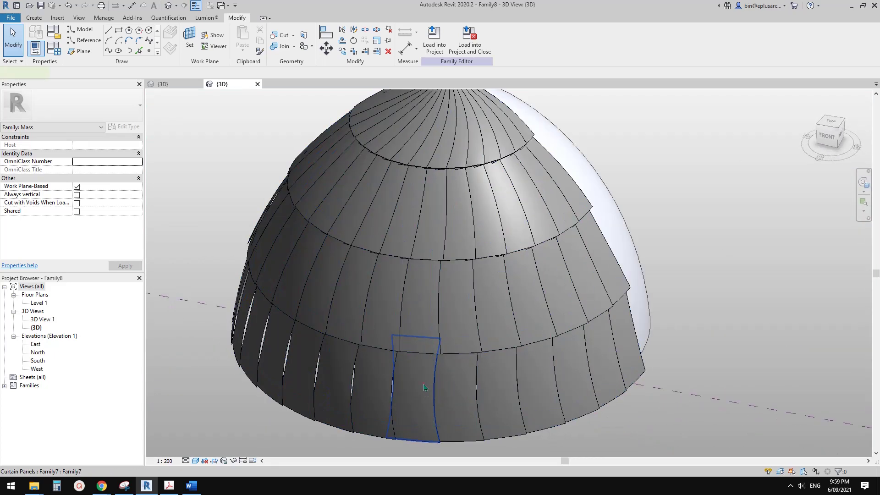
- Open the family of a bottom-row dome panel for editing and inspect the middle profile of its form
click(454, 347)
scroll(424, 327, up, 2)
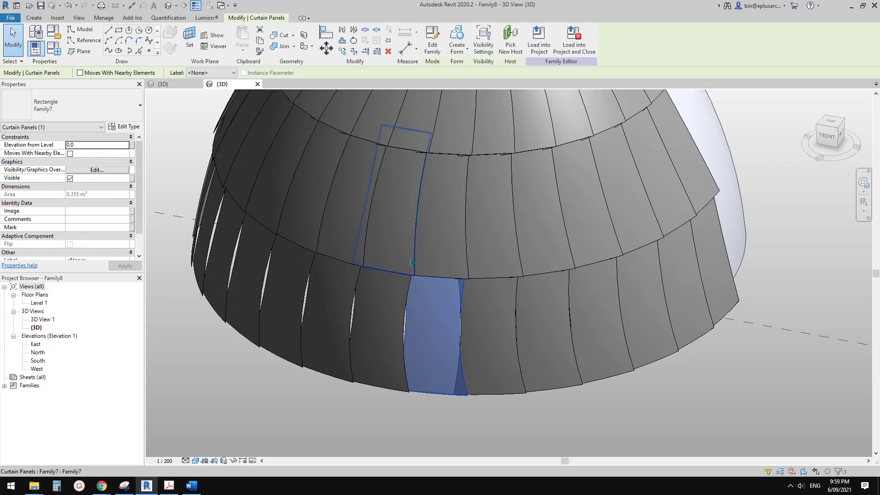
double_click(416, 295)
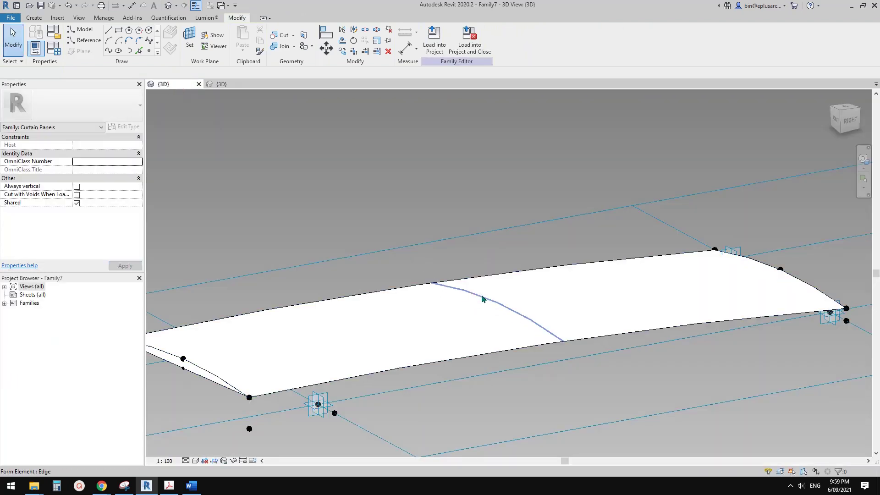
click(483, 300)
shift+middle_drag(483, 300, 459, 312)
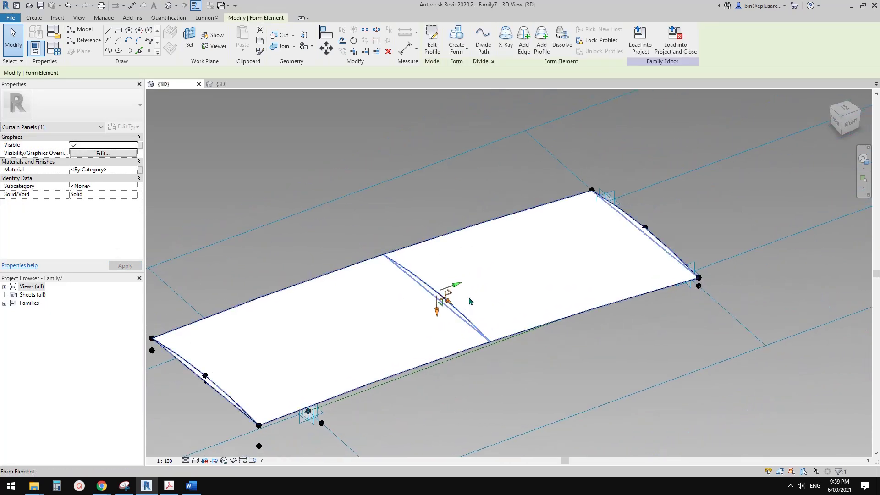
click(365, 229)
scroll(399, 252, down, 2)
shift+middle_drag(425, 270, 408, 280)
scroll(407, 281, up, 1)
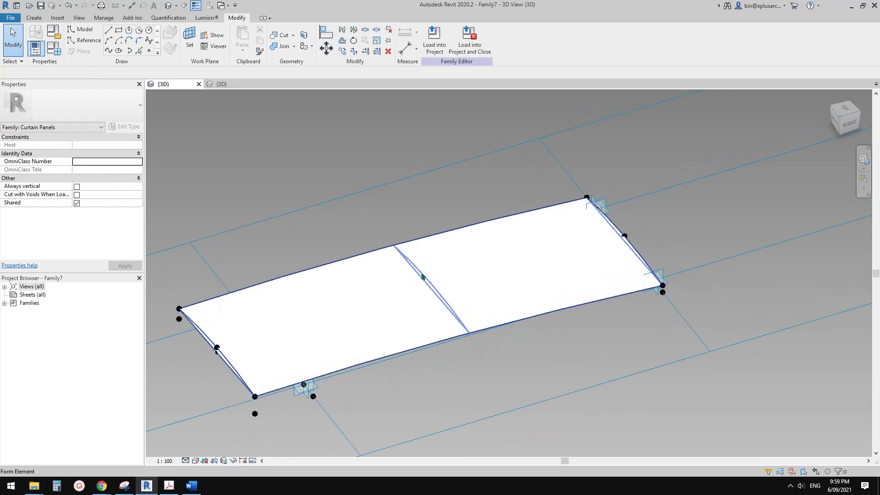
- Delete the middle profile from the bowed panel form
click(422, 277)
key(Escape)
shift+middle_drag(438, 294, 464, 401)
click(430, 291)
key(Delete)
- Dissolve the panel form back into its two end profiles
click(428, 307)
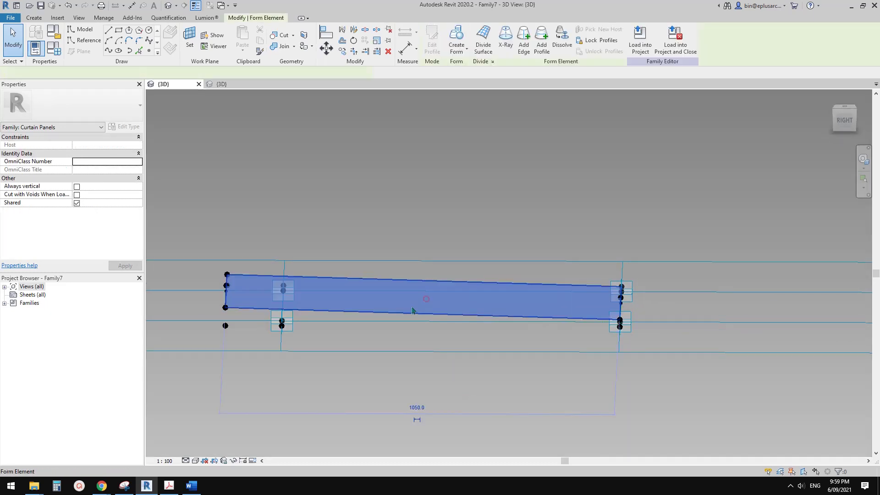
shift+middle_drag(414, 309, 504, 347)
click(489, 351)
scroll(488, 351, down, 2)
shift+middle_drag(508, 314, 498, 117)
click(469, 289)
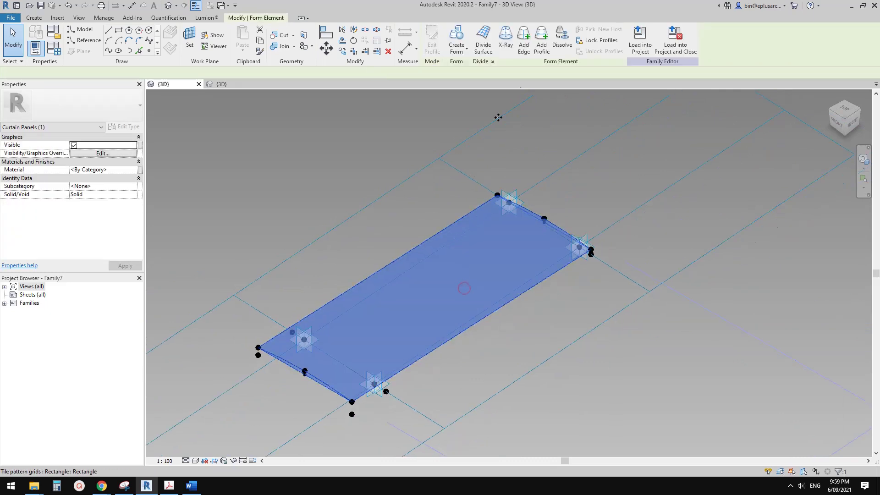
click(562, 42)
middle_drag(491, 245, 461, 229)
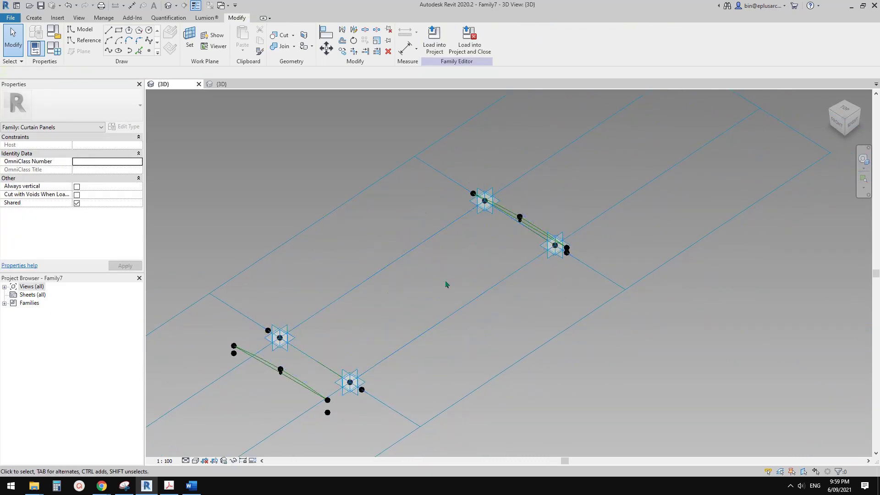
- Connect the two offset corner points along the near long side with a spline through points and make it a reference line
shift+middle_drag(447, 284, 427, 249)
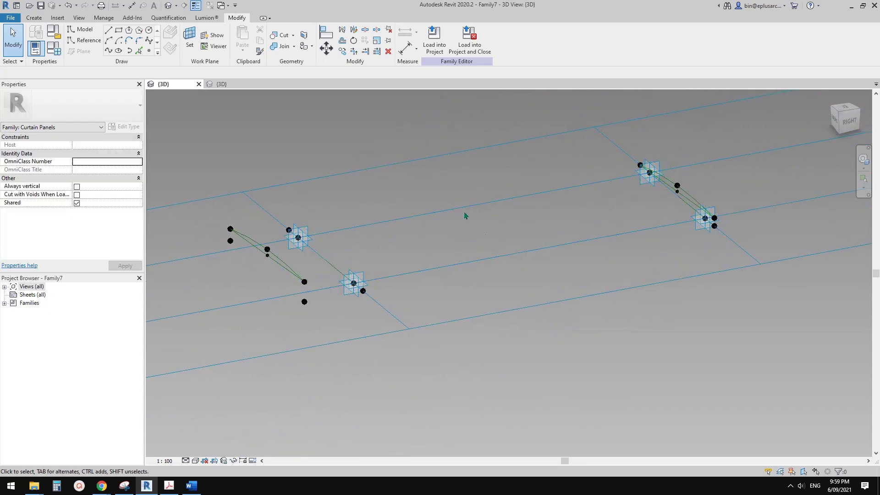
shift+middle_drag(467, 218, 472, 232)
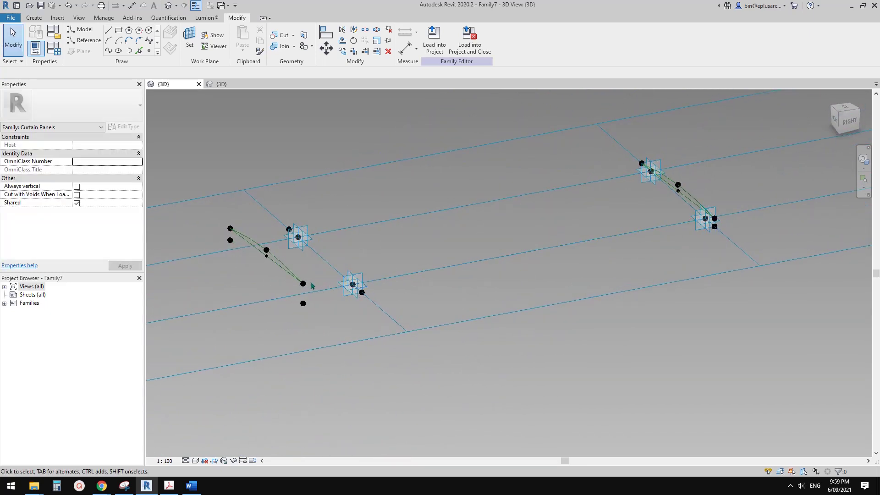
click(306, 288)
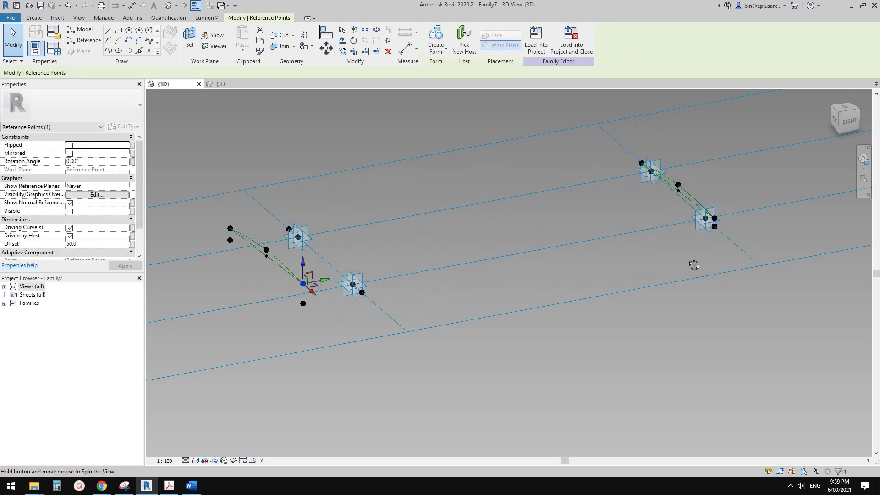
shift+middle_drag(692, 261, 688, 212)
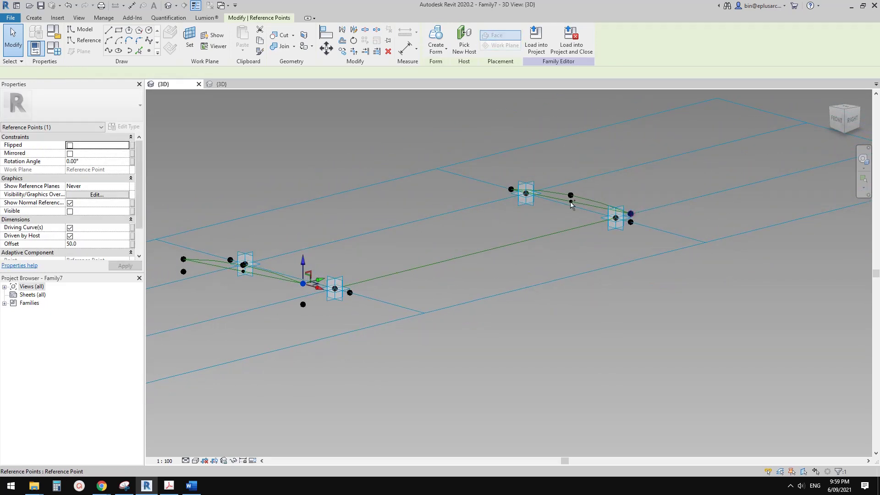
click(108, 50)
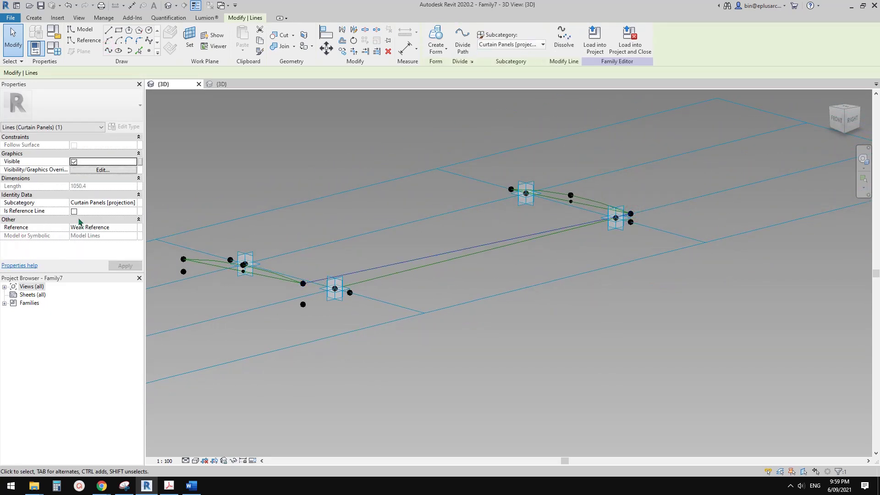
click(74, 211)
- Join the offset corner points on the opposite long side with a spline through points, also set as a reference line
scroll(420, 152, up, 1)
click(421, 152)
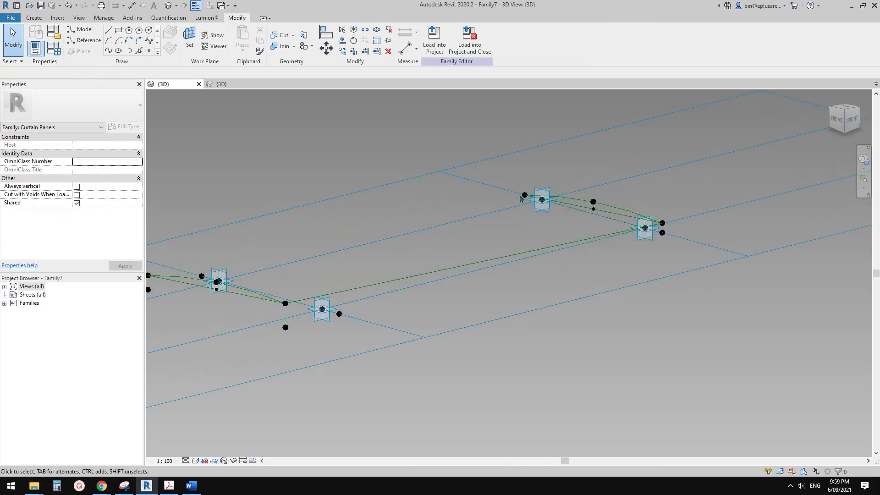
click(525, 197)
middle_drag(360, 198, 465, 193)
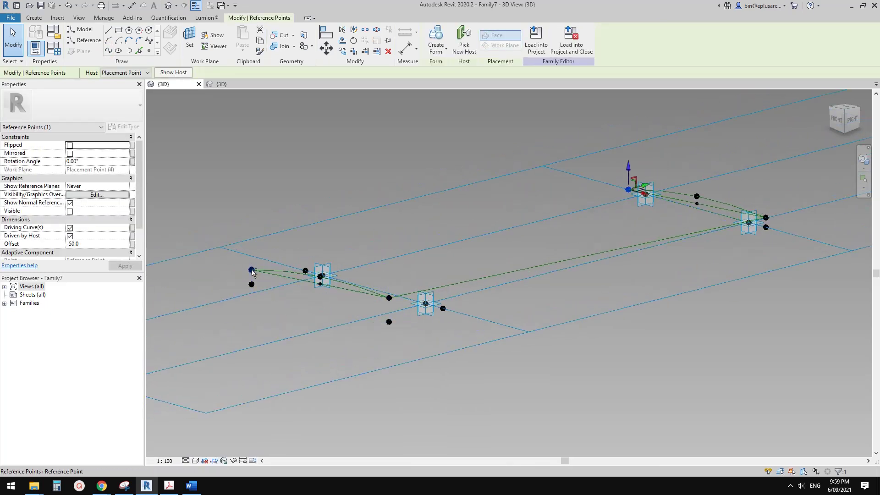
click(109, 51)
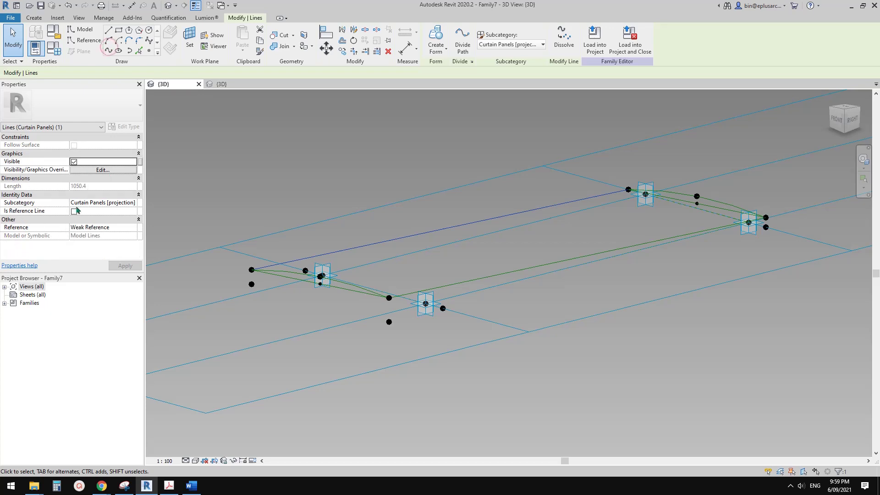
click(74, 211)
- Place a reference point at the midpoint of each of the two long-side reference lines
click(149, 51)
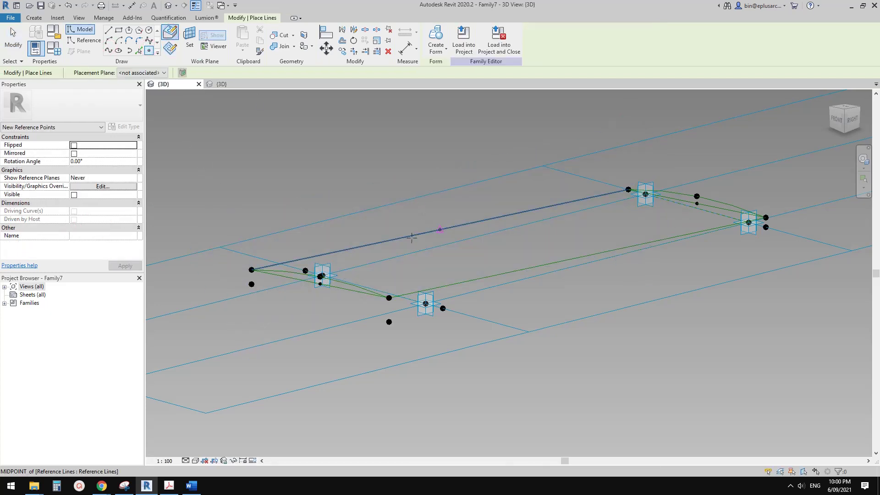
shift+middle_drag(494, 288, 487, 324)
key(s)
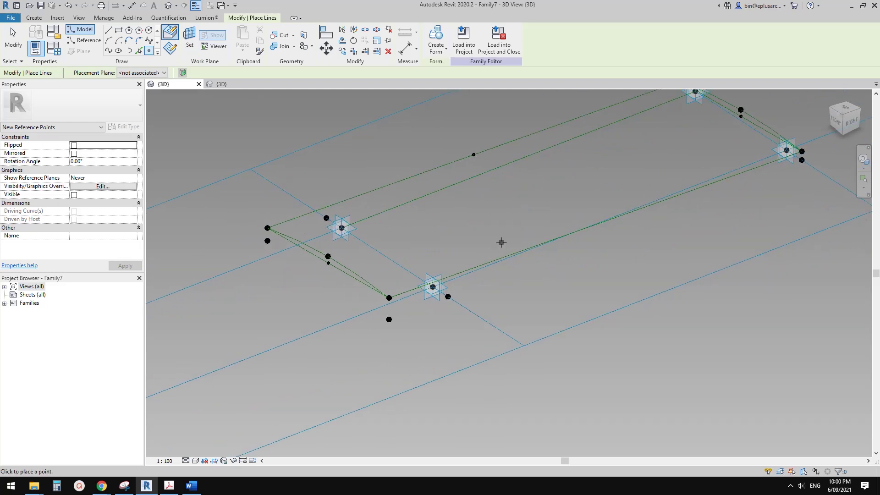
shift+middle_drag(501, 243, 416, 271)
click(474, 275)
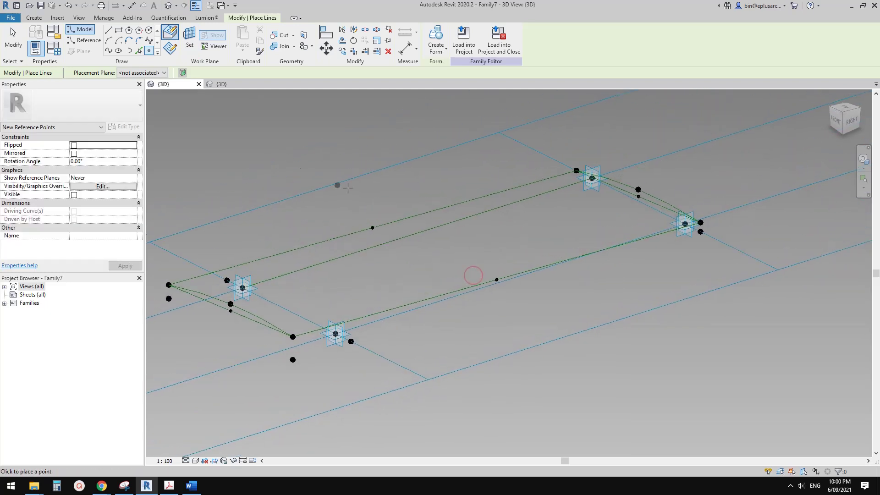
- Place a reference point hosted on the work plane of each midpoint point along the two long-side lines
key(Escape)
drag(354, 206, 434, 260)
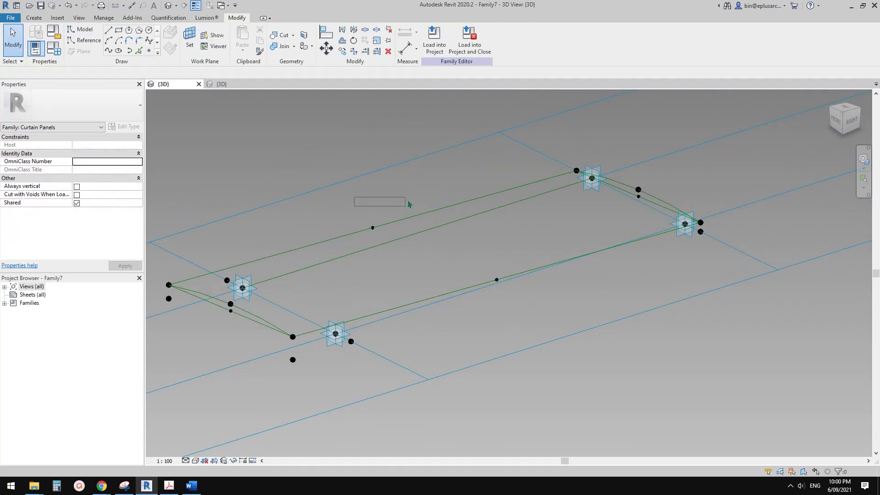
click(148, 51)
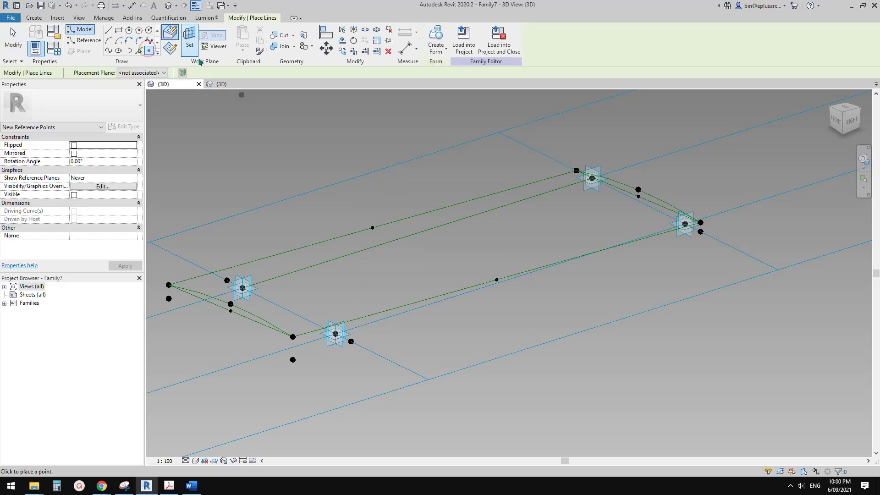
key(Escape)
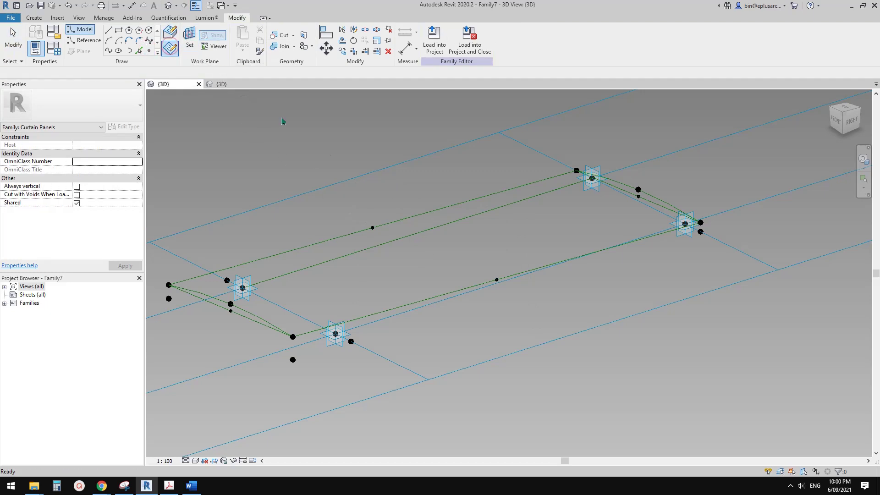
click(373, 228)
click(373, 228)
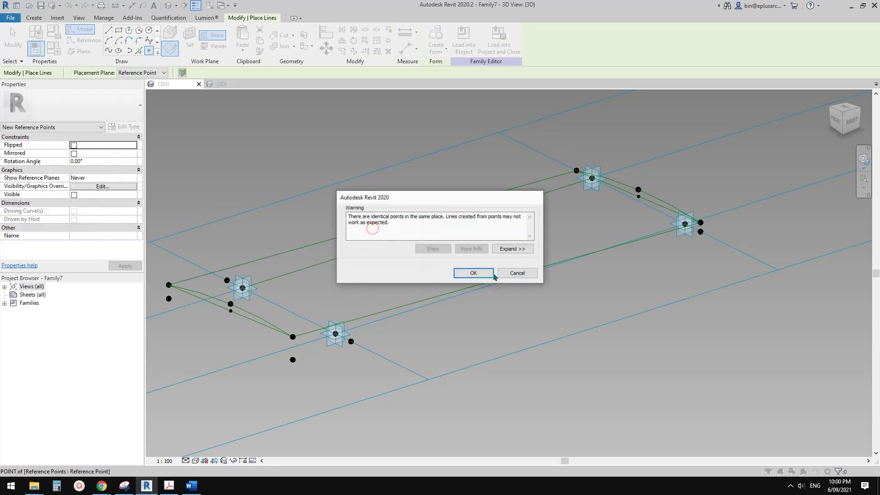
click(492, 273)
key(Escape)
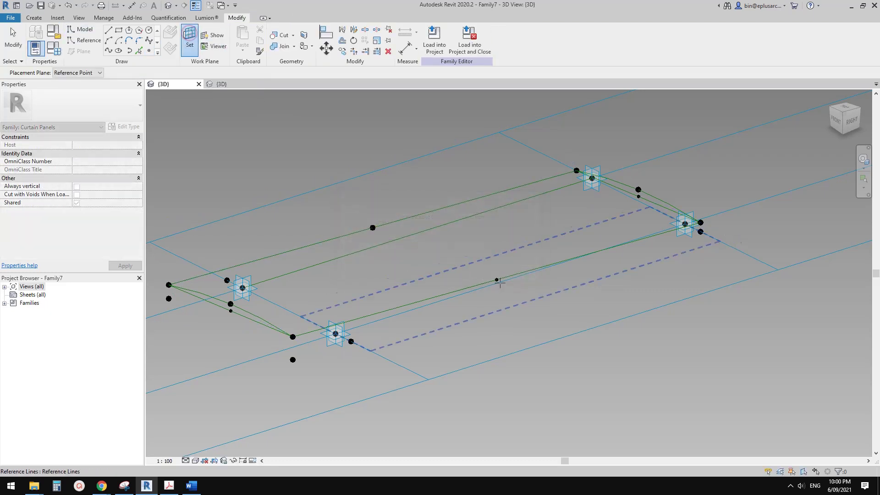
key(Return)
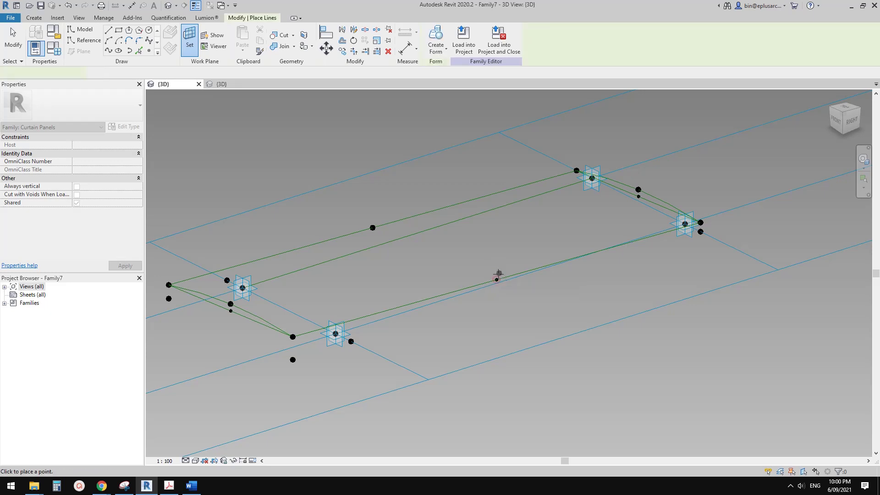
click(496, 280)
click(480, 272)
key(Escape)
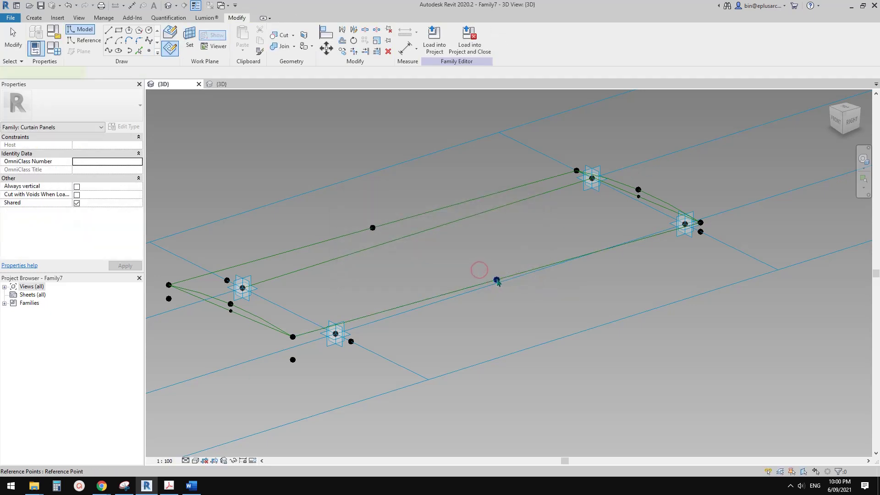
- Set the offset of both hosted points on the long sides to 20
click(497, 279)
ctrl+click(373, 227)
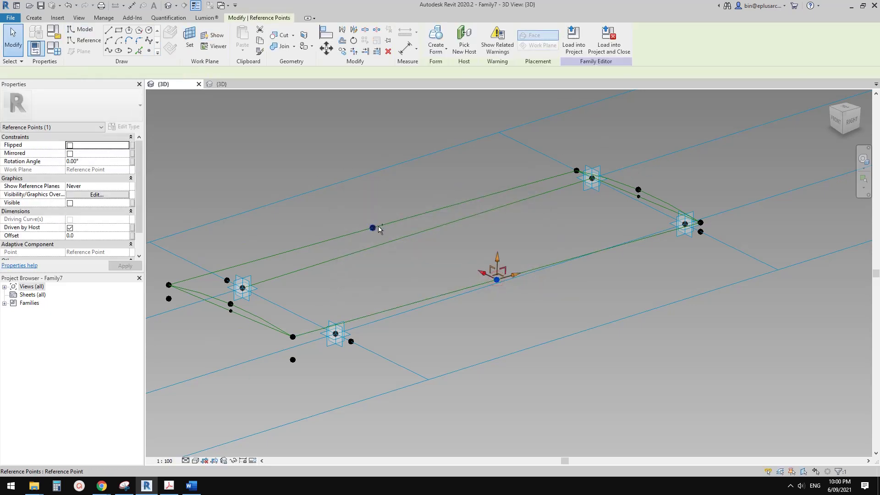
click(88, 235)
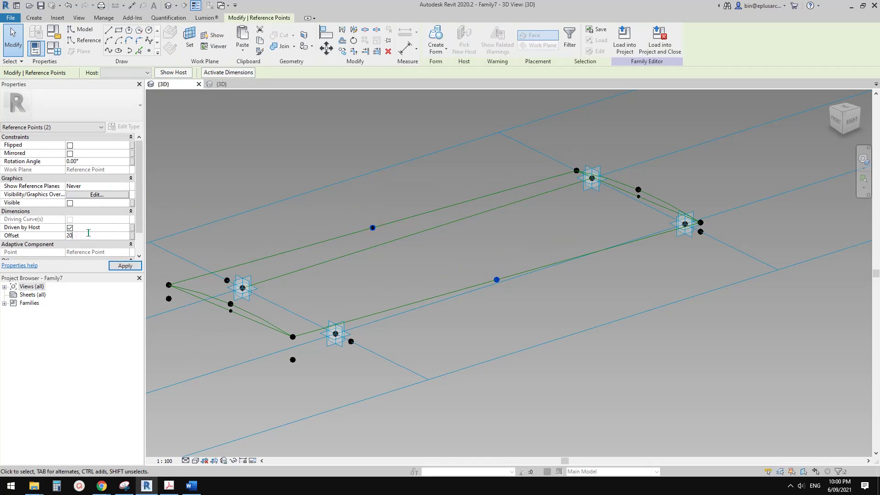
- Connect the two raised long-side points across the panel with a spline through points and make it a reference line
shift+middle_drag(407, 213, 381, 247)
click(108, 50)
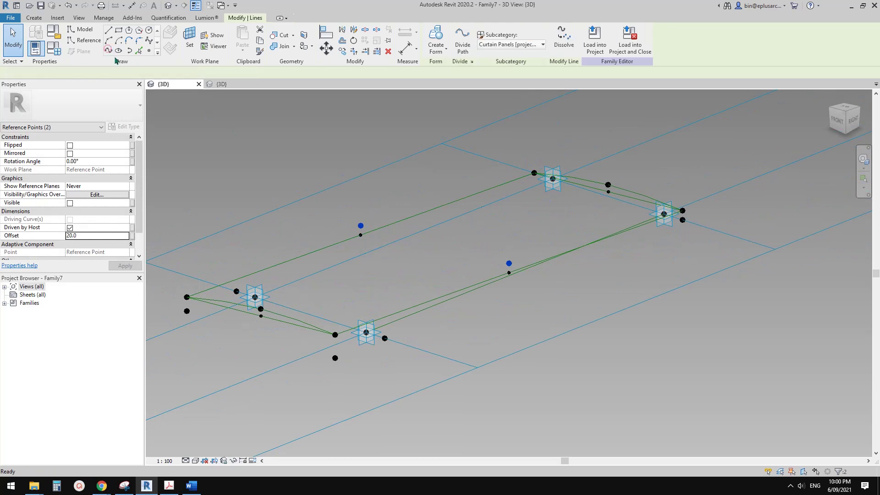
click(74, 211)
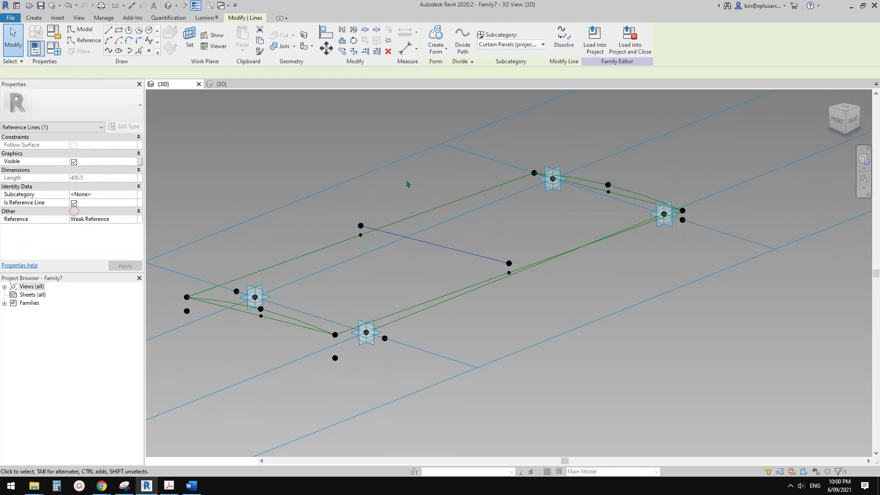
- Place a reference point at the midpoint of the middle cross line and another point hosted on its work plane
mouse_move(408, 181)
shift+middle_down()
mouse_move(452, 189)
mouse_move(412, 170)
shift+middle_up()
click(150, 51)
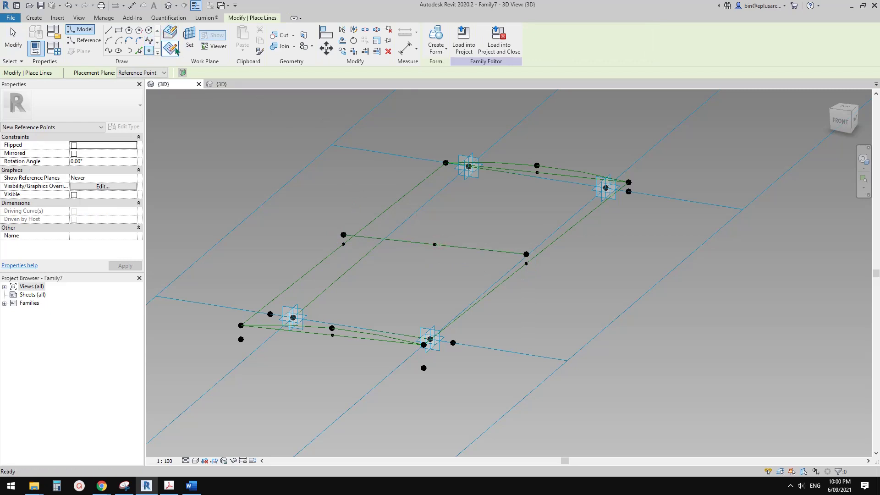
click(440, 239)
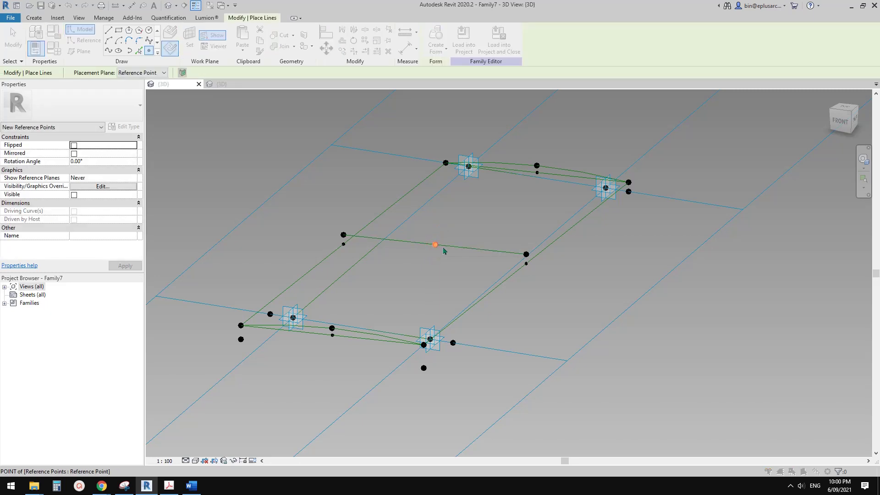
click(435, 244)
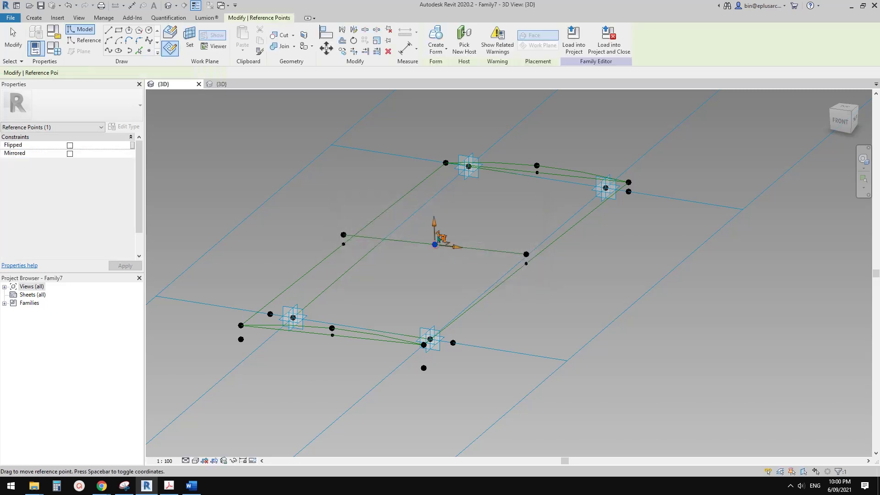
- Set the offset of the hosted point at the centre of the middle cross line to 15
click(332, 329)
click(295, 223)
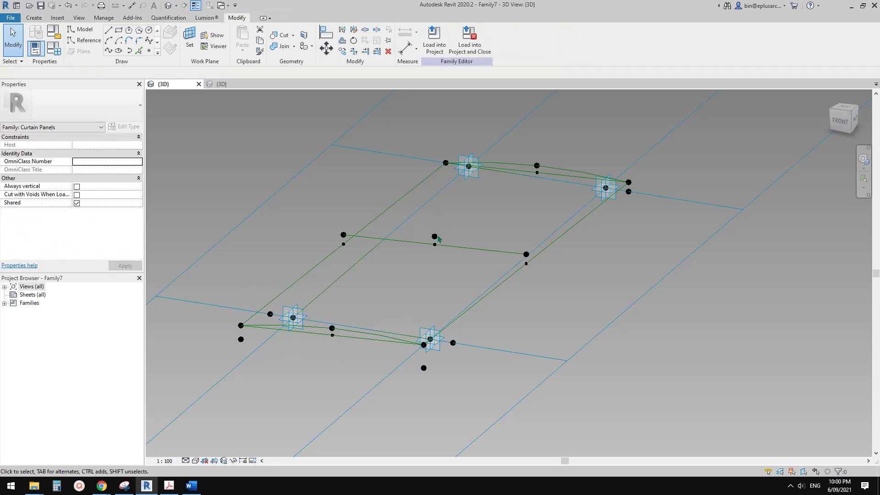
click(434, 237)
click(93, 235)
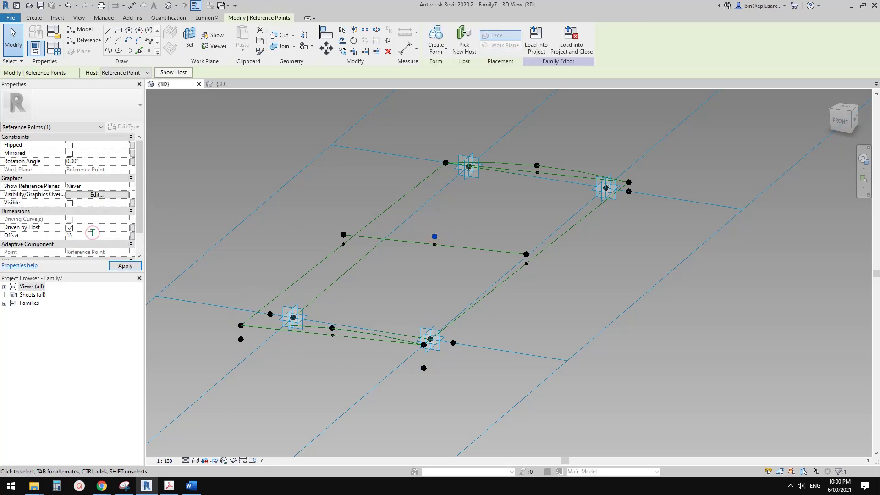
click(416, 203)
- Join the three raised points across the panel's middle with a spline through points and make it a reference line
click(343, 235)
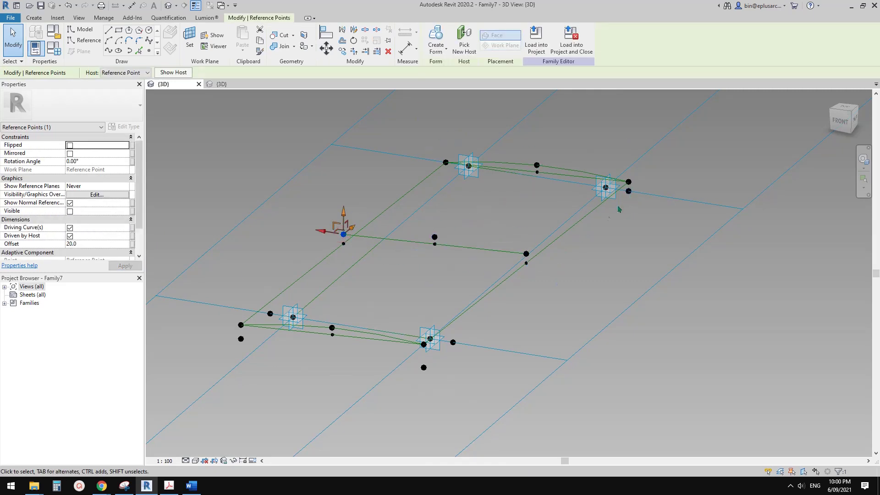
scroll(435, 245, up, 1)
ctrl+click(435, 237)
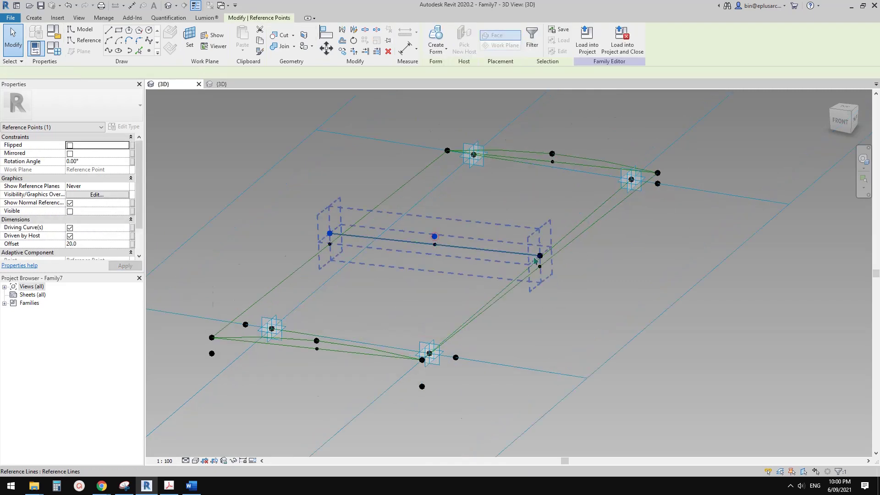
shift+middle_drag(499, 225, 442, 200)
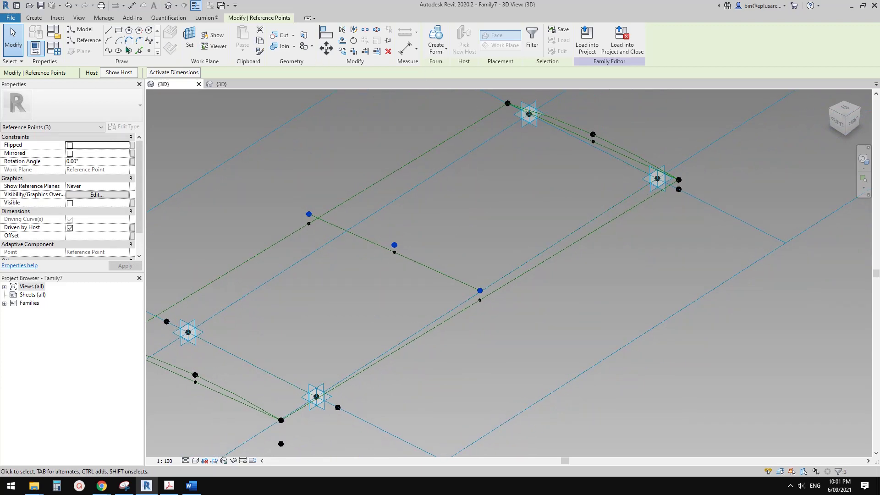
click(110, 50)
click(74, 211)
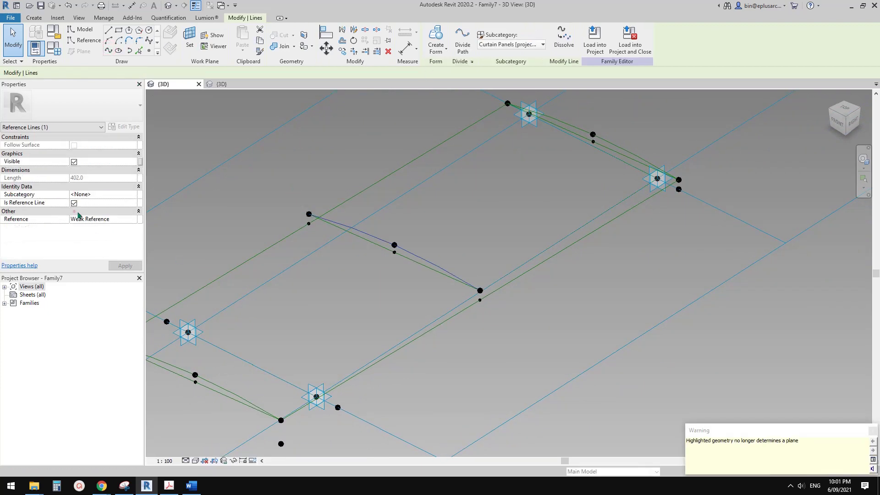
click(413, 198)
- Create a form from the straight and curved reference lines of the near, middle and far profiles
shift+middle_drag(412, 199, 614, 225)
shift+middle_drag(328, 235, 415, 307)
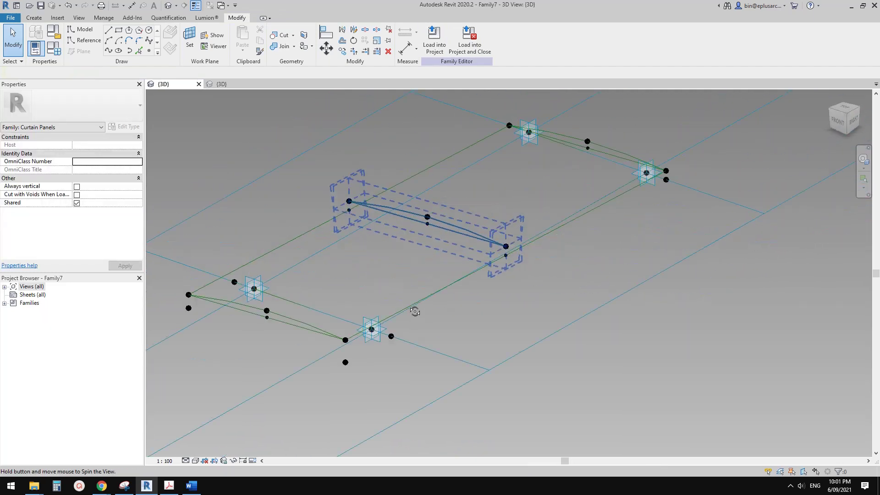
click(291, 323)
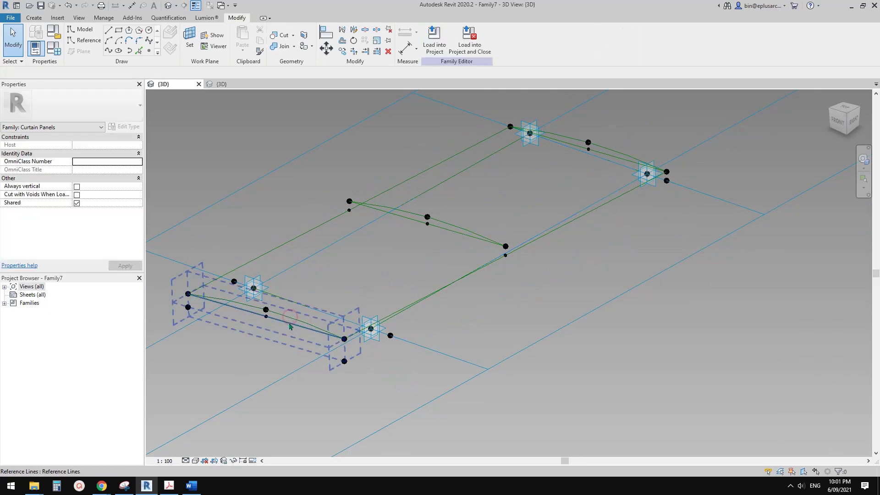
ctrl+click(232, 298)
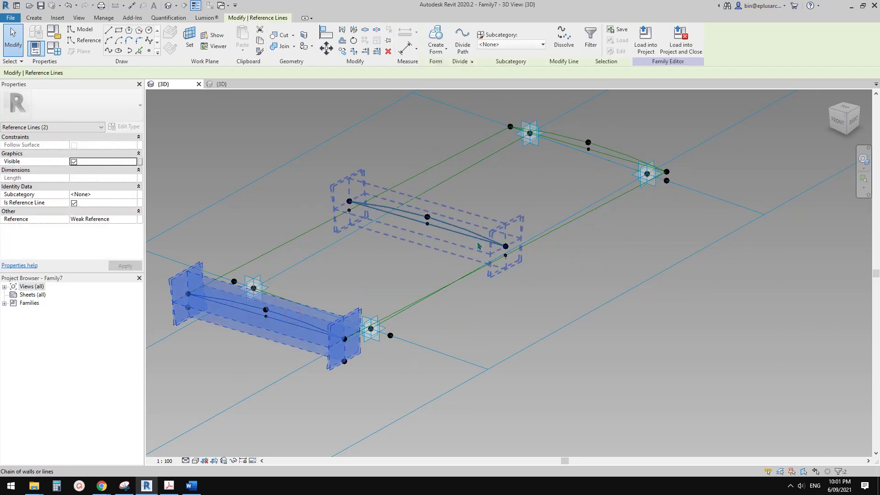
ctrl+click(448, 229)
ctrl+click(606, 151)
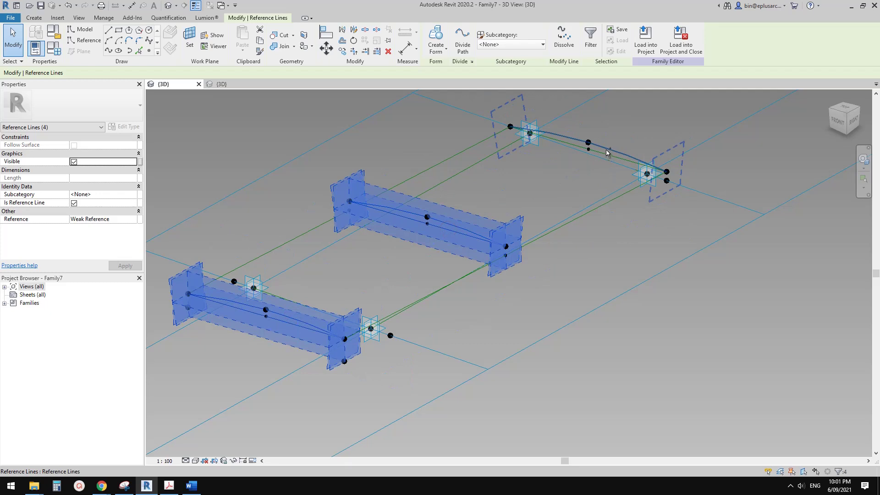
ctrl+click(606, 150)
ctrl+click(609, 156)
middle_drag(508, 116, 488, 141)
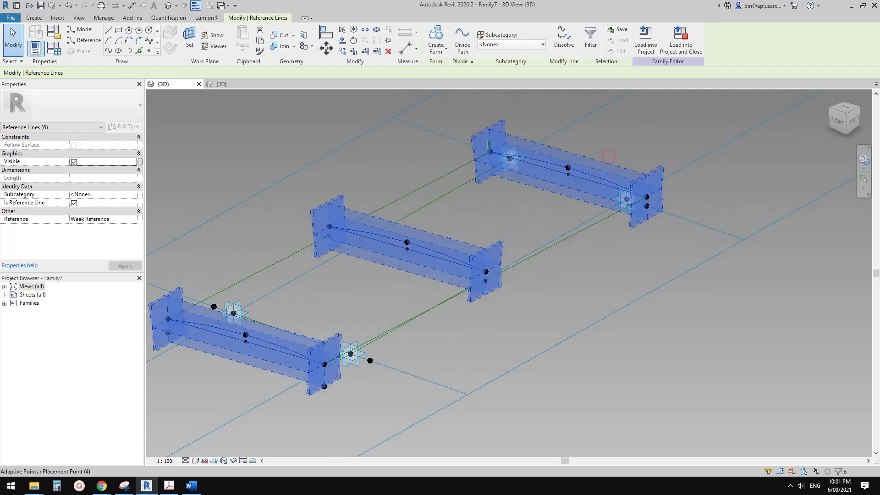
click(435, 37)
- Load the revised panel family into the dome mass, overwriting the existing version
shift+middle_drag(569, 229, 600, 268)
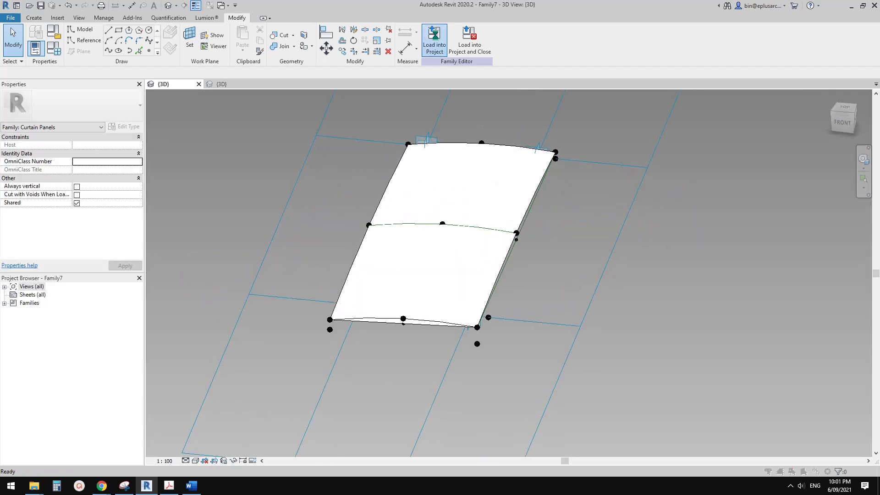
click(435, 39)
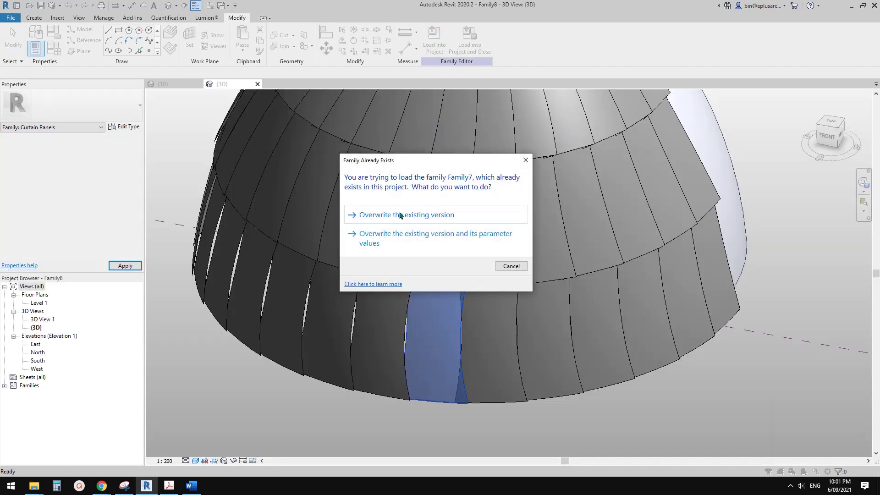
click(414, 220)
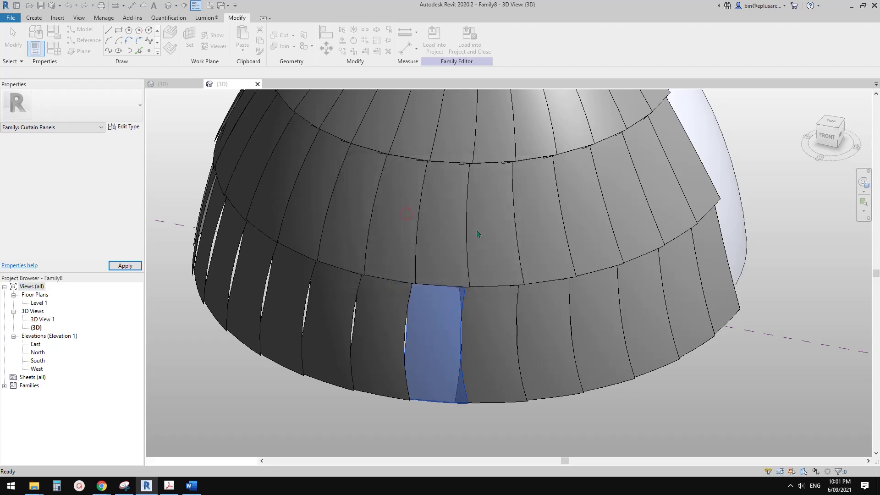
- Examine the updated bark panels on the dome from the front and side, including the overlaps between rows
shift+middle_drag(487, 239, 518, 321)
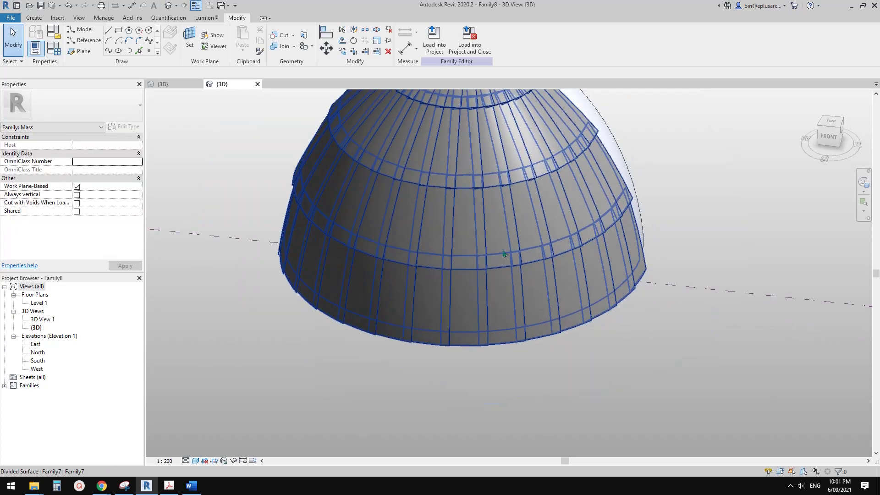
shift+middle_drag(500, 210, 480, 149)
scroll(502, 255, down, 1)
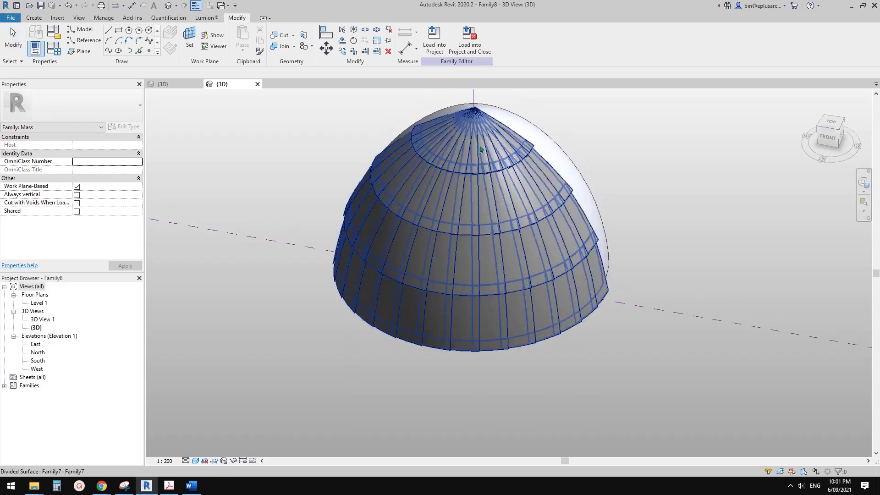
shift+middle_drag(522, 311, 495, 153)
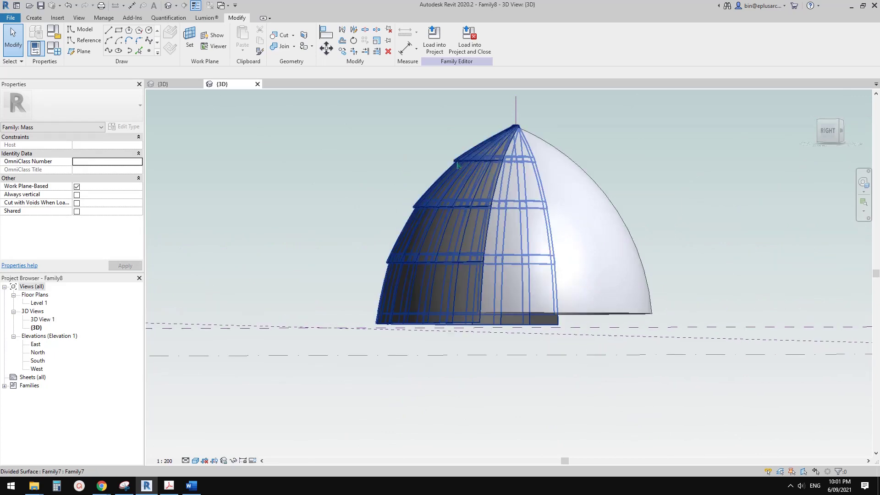
shift+middle_drag(536, 174, 589, 202)
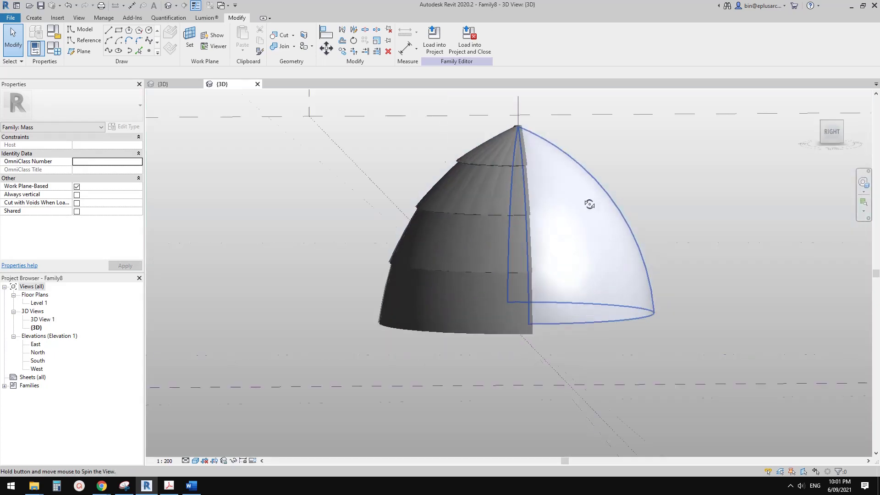
scroll(417, 219, up, 4)
shift+middle_drag(418, 218, 391, 270)
scroll(474, 162, up, 3)
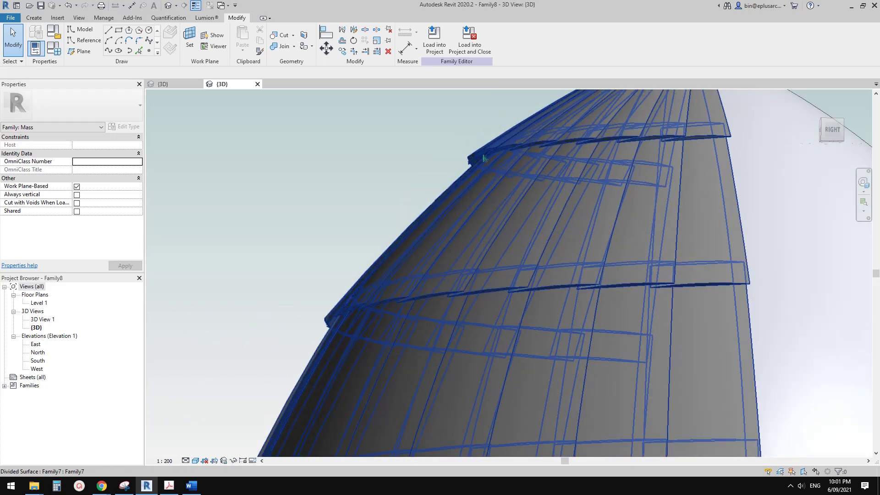
scroll(454, 190, down, 2)
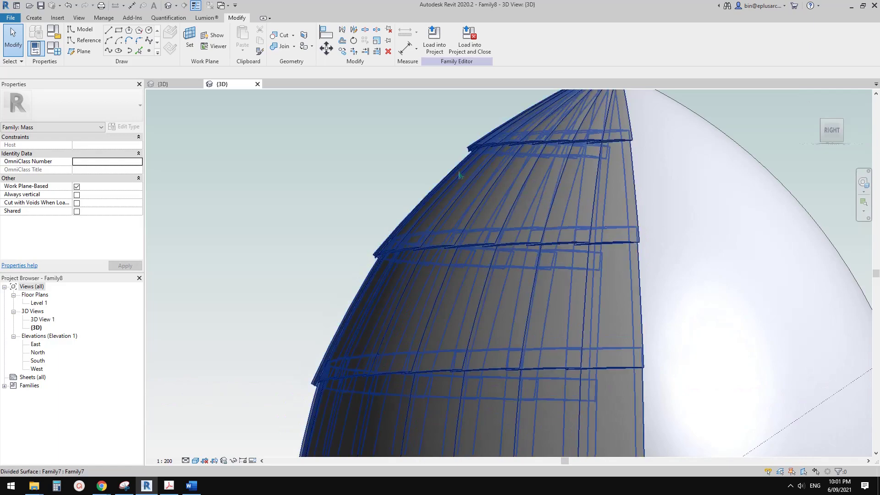
scroll(437, 207, down, 3)
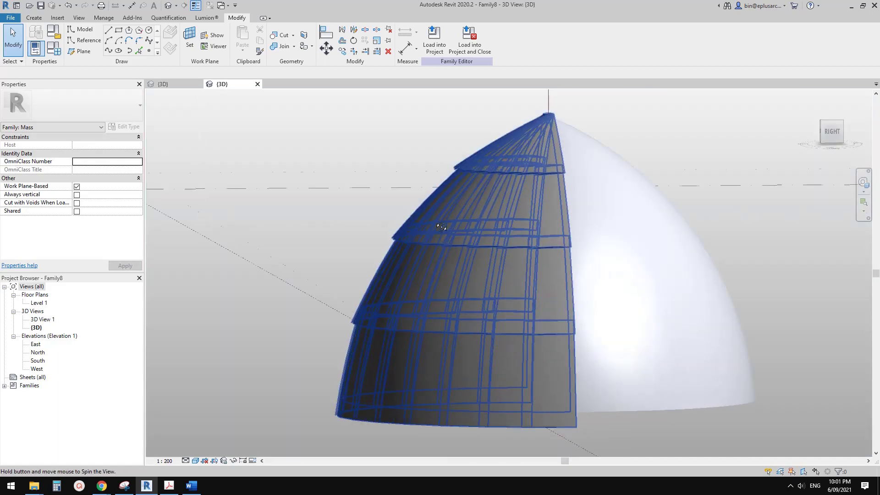
- Examine the overlapping bark panel rows on the dome from an oblique front view
shift+middle_drag(417, 240, 515, 299)
scroll(515, 300, up, 3)
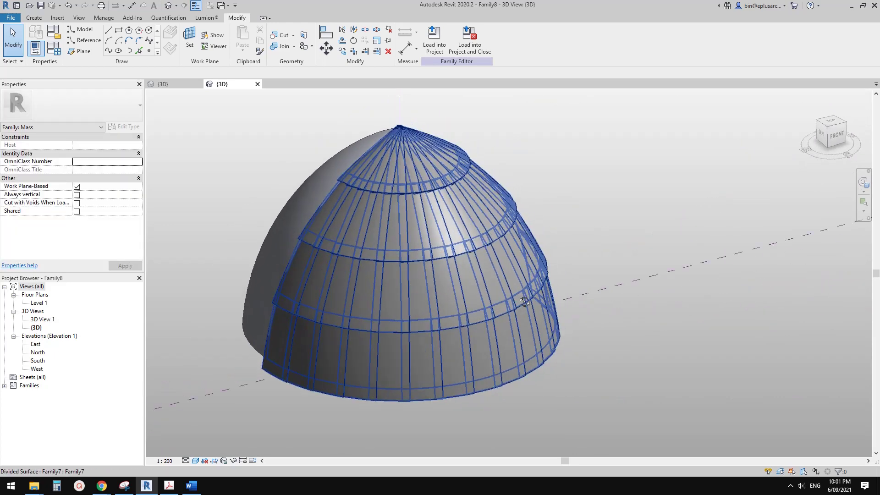
scroll(412, 326, down, 2)
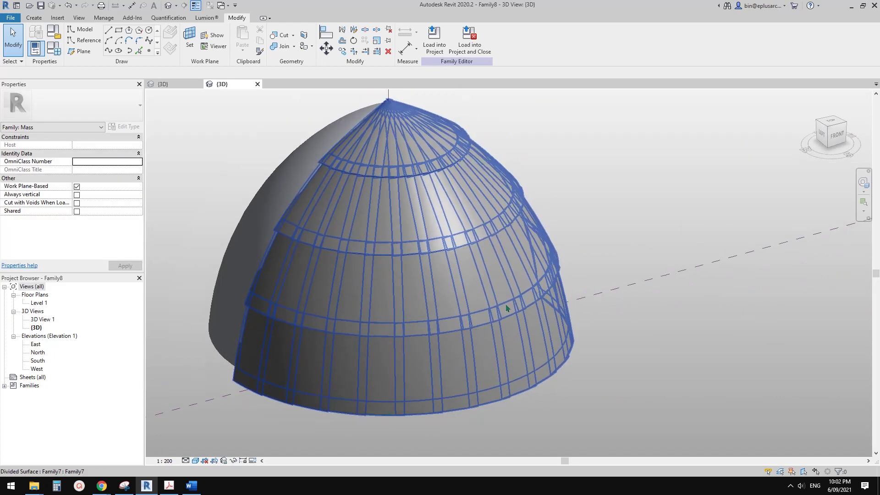
scroll(460, 319, down, 1)
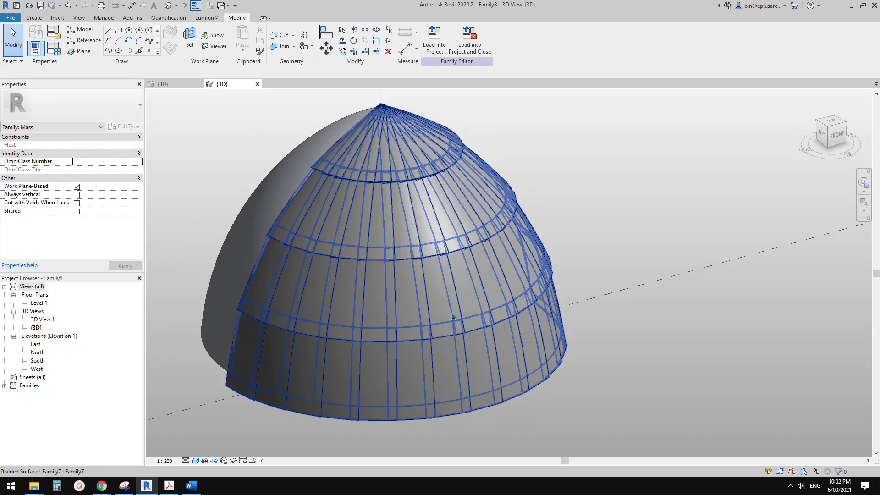
- In the panel family, set the rotation angle of the two near reference points offset sideways from the placement points to 180°
click(188, 84)
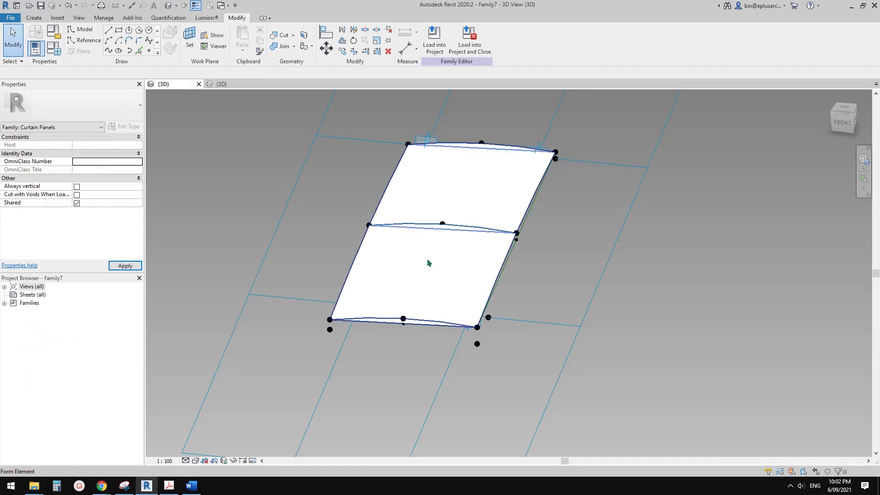
shift+middle_drag(464, 326, 339, 317)
click(245, 265)
ctrl+click(344, 321)
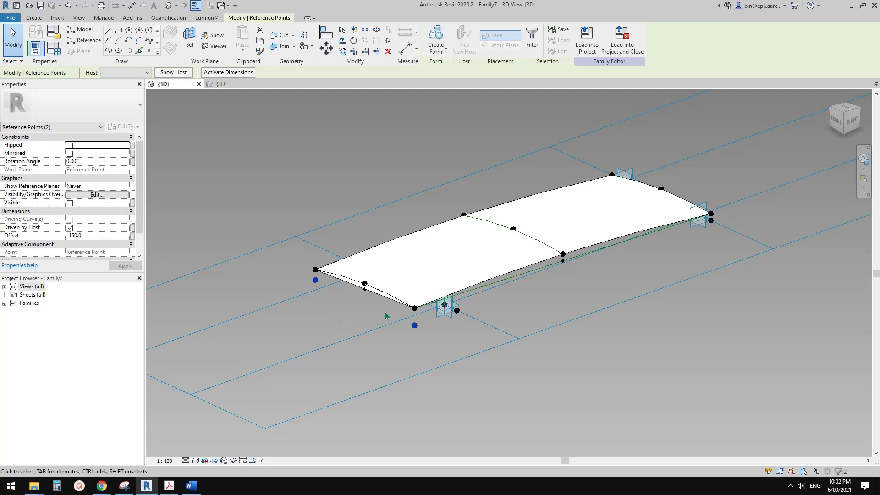
shift+middle_drag(385, 317, 148, 266)
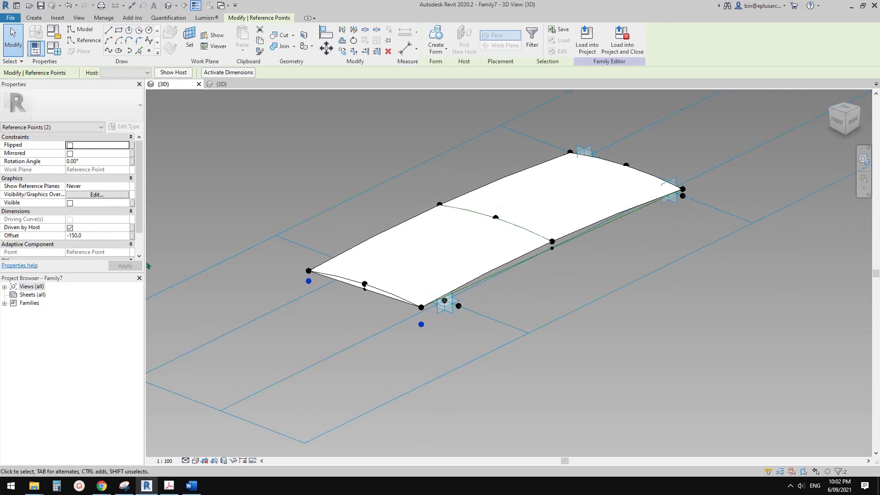
click(459, 306)
shift+middle_drag(461, 311, 392, 363)
ctrl+click(376, 365)
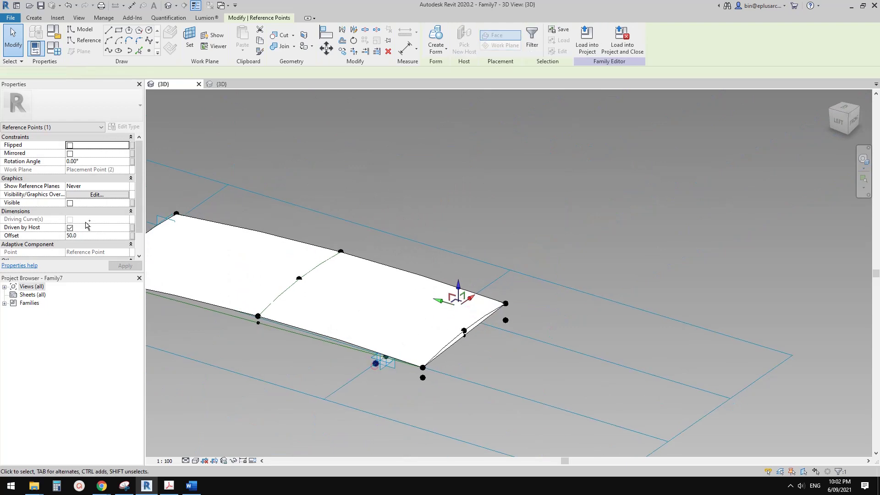
click(91, 162)
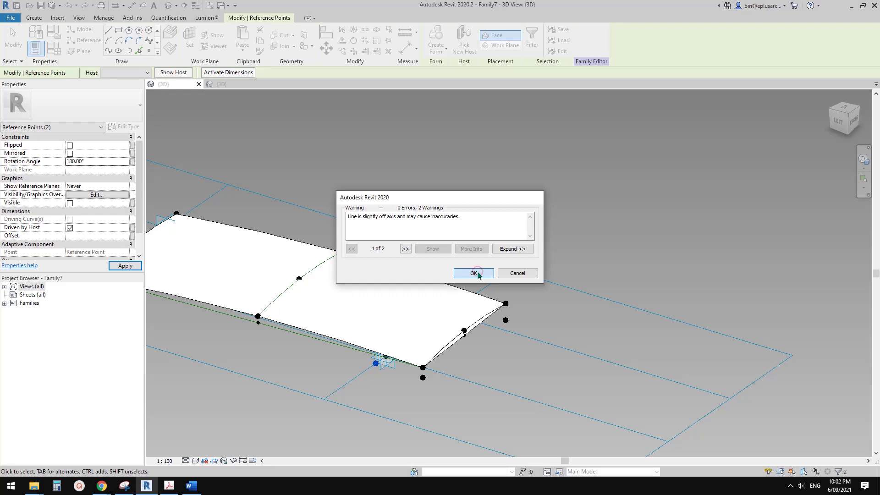
click(474, 273)
key(Escape)
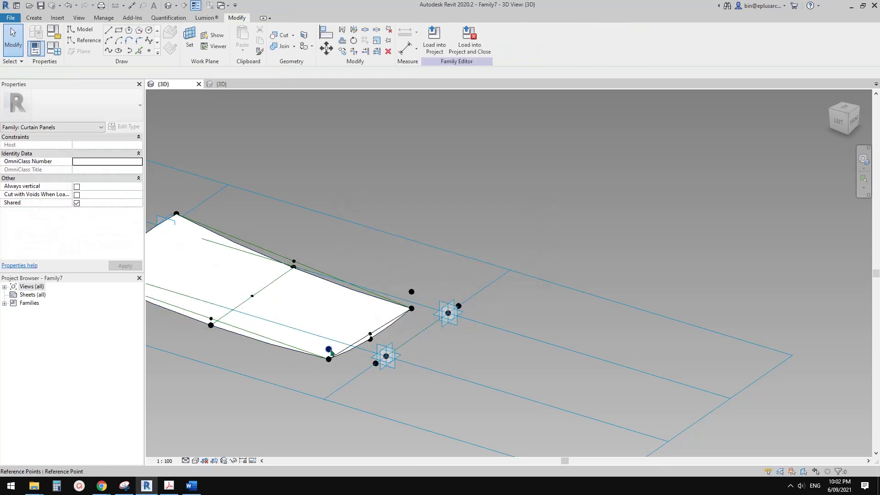
- Set the two reference points that extend the panel's near end to a 150 offset and a 180° rotation angle
shift+middle_drag(406, 352, 419, 304)
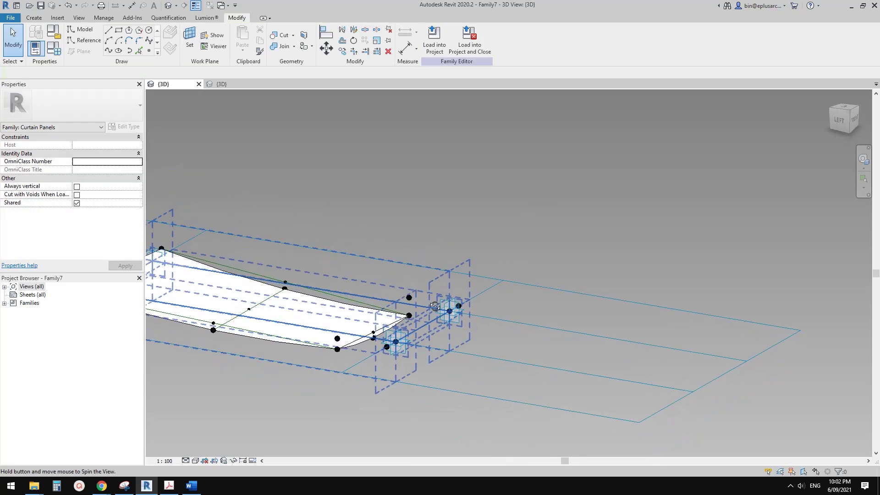
click(408, 299)
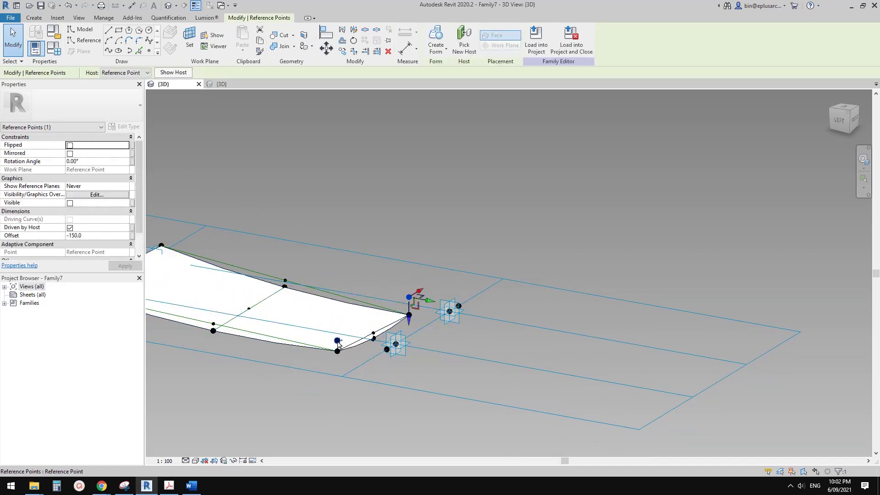
ctrl+click(338, 340)
shift+middle_drag(382, 351, 372, 370)
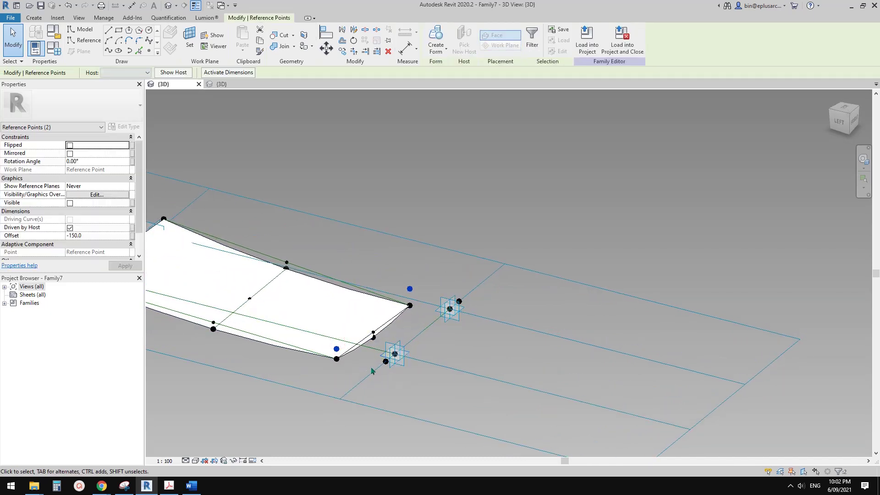
click(106, 236)
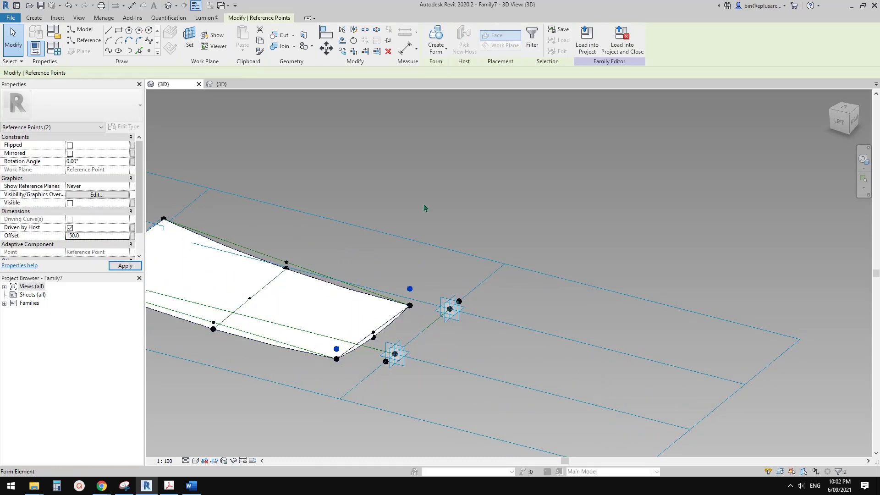
shift+middle_drag(492, 324, 506, 298)
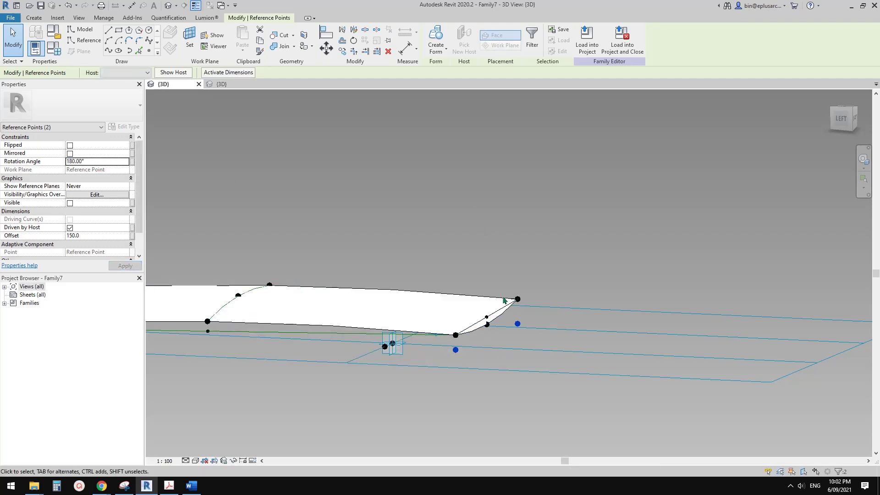
shift+middle_drag(506, 301, 493, 338)
scroll(530, 311, up, 2)
key(Escape)
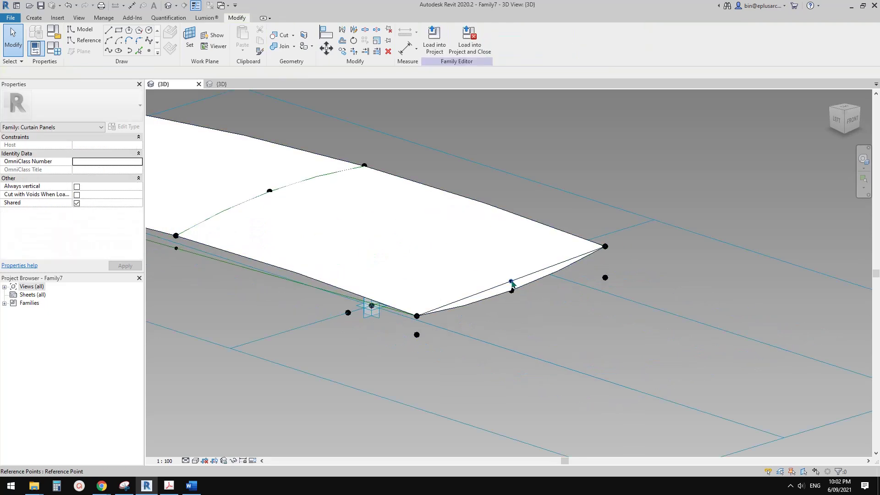
- Change the rotation angle of the reference point at the middle of the near straight edge to bow the edge curve upward
click(512, 281)
key(ctrl+Left)
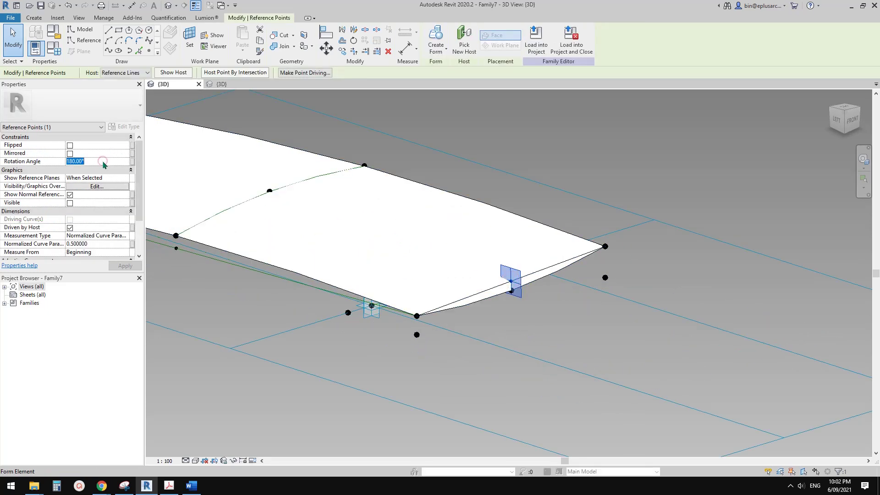
shift+middle_drag(597, 215, 559, 192)
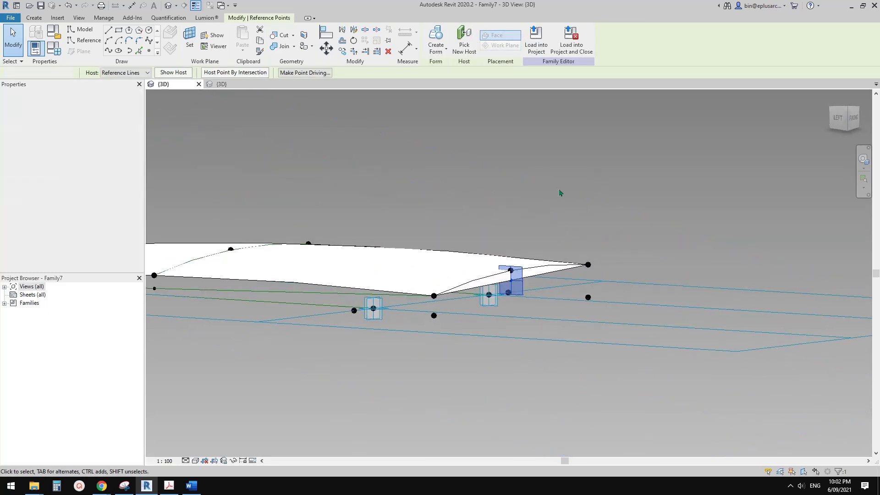
scroll(559, 195, down, 2)
key(Escape)
- Check the rotation angles and offsets of the reference points hosted on the two near placement points
middle_drag(483, 262, 386, 235)
shift+middle_drag(585, 232, 520, 287)
scroll(550, 239, up, 1)
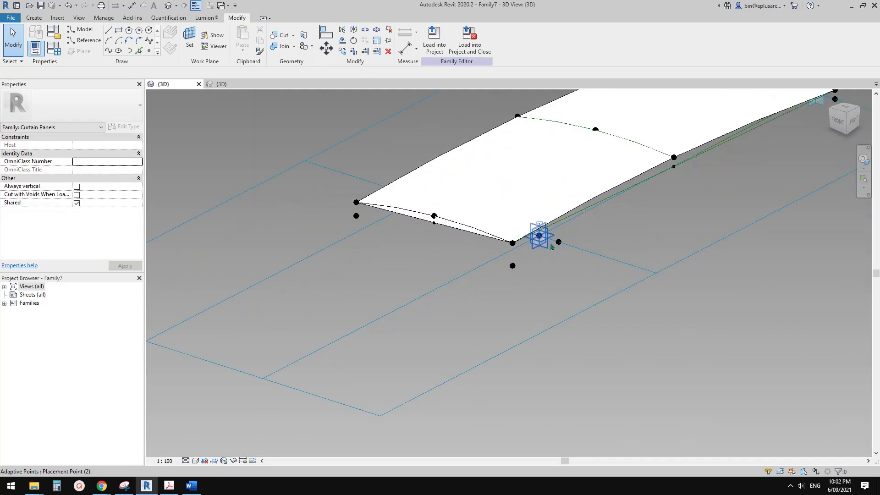
middle_drag(542, 238, 473, 270)
click(490, 276)
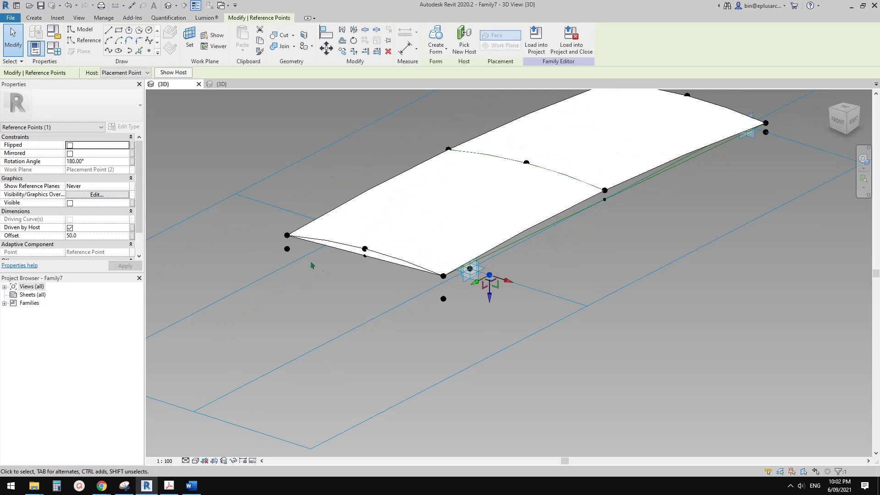
shift+middle_drag(312, 265, 338, 308)
click(342, 307)
click(288, 302)
click(338, 308)
click(256, 279)
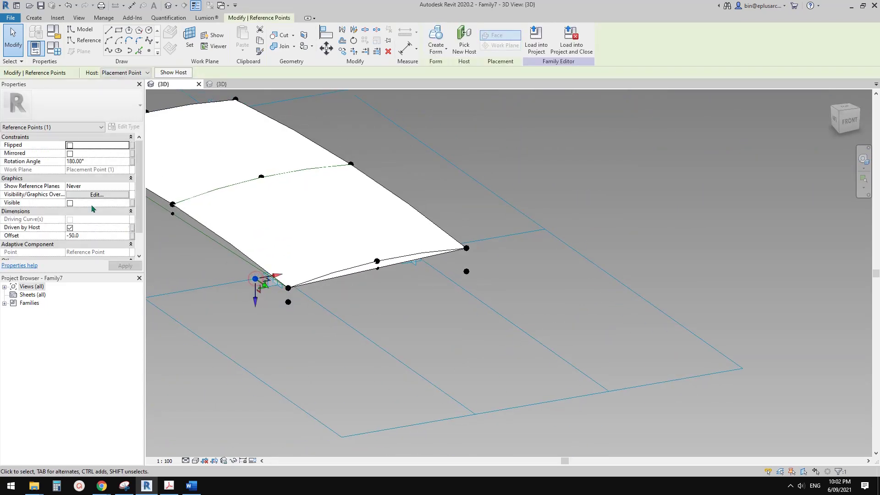
scroll(76, 242, down, 1)
shift+middle_drag(412, 293, 264, 305)
click(263, 305)
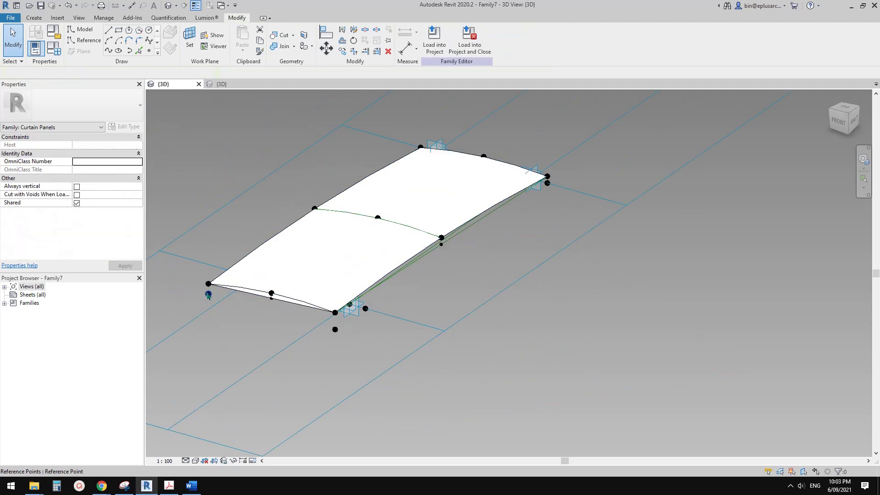
- Associate the offset of the two near-end extension points with a new instance length parameter named L
click(208, 294)
click(335, 330)
middle_drag(333, 330, 356, 316)
click(355, 316)
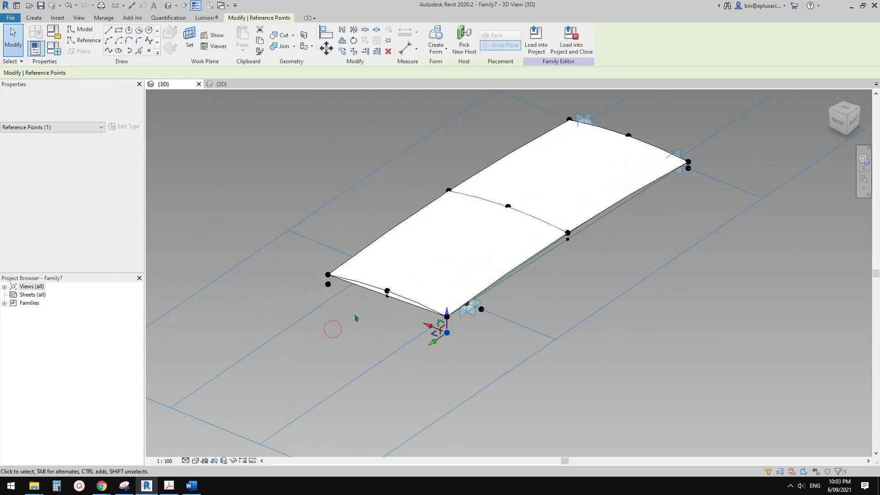
scroll(356, 316, up, 2)
click(319, 274)
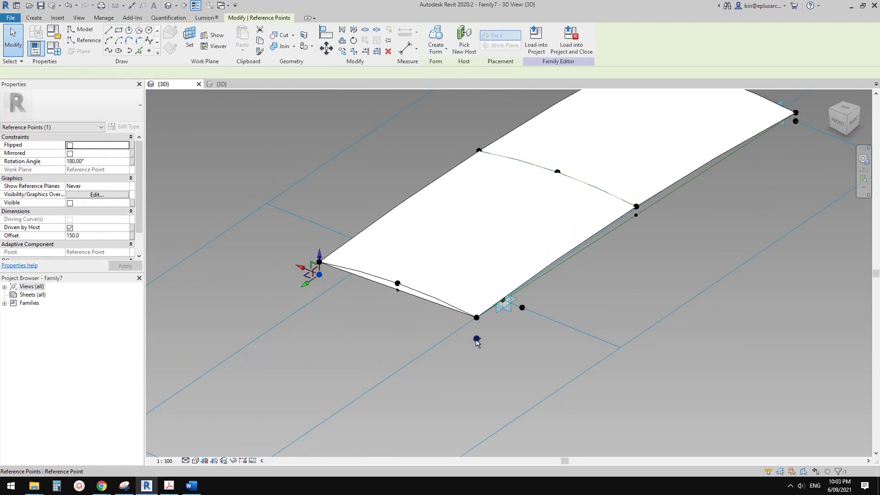
ctrl+click(477, 340)
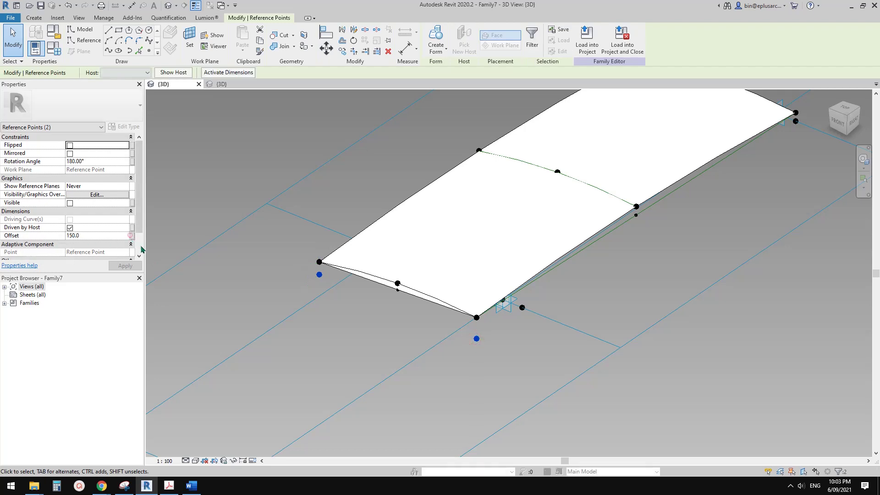
click(132, 236)
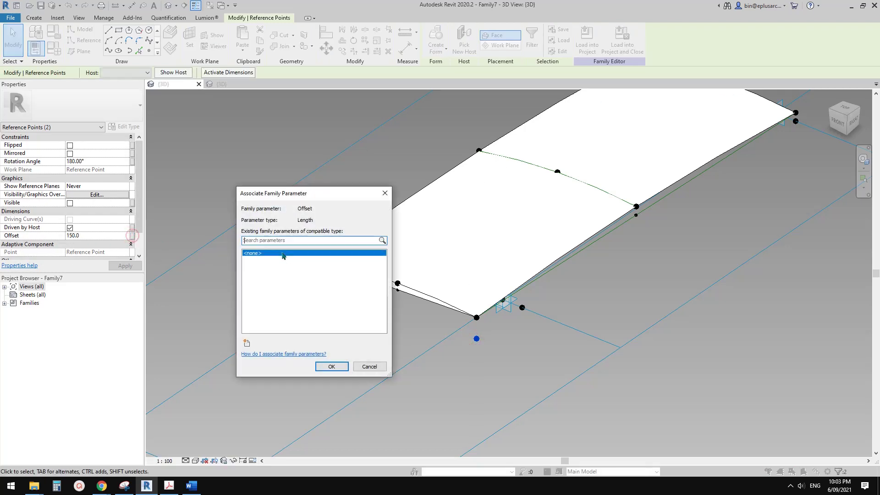
click(247, 343)
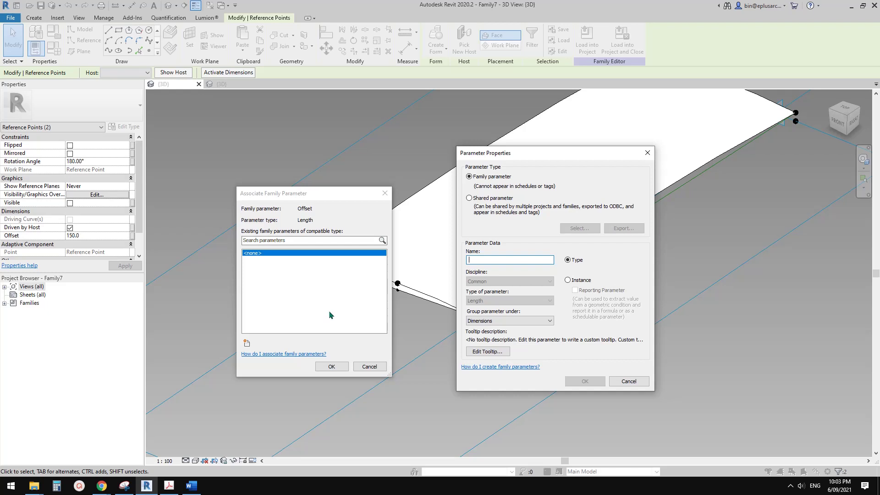
text(l)
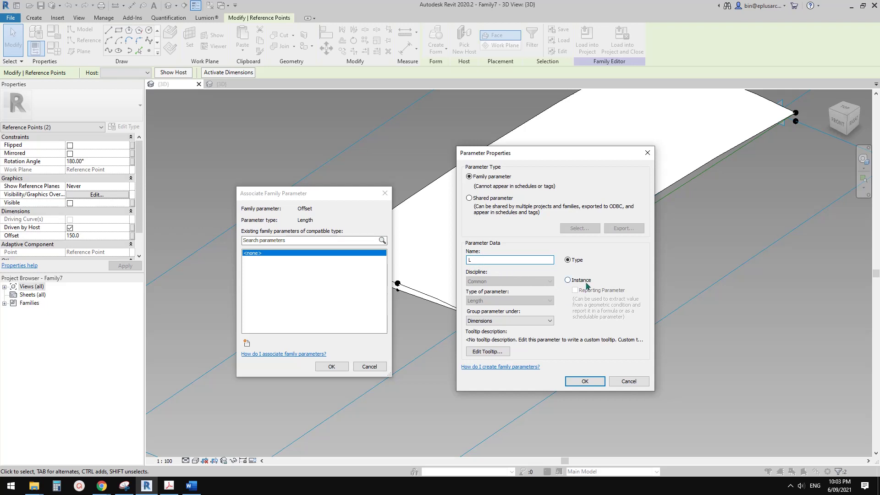
click(585, 381)
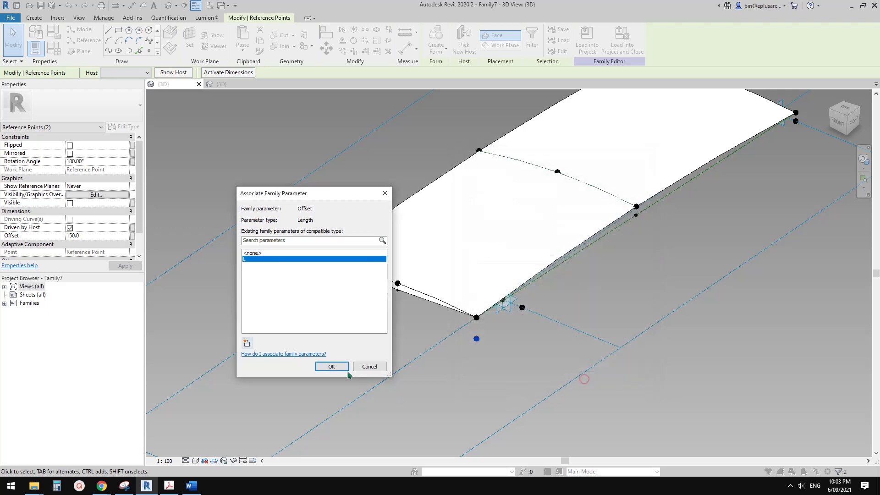
click(340, 366)
- Reload the panel family with its L parameter into the dome mass, overwriting the earlier version, and inspect the panels
click(586, 48)
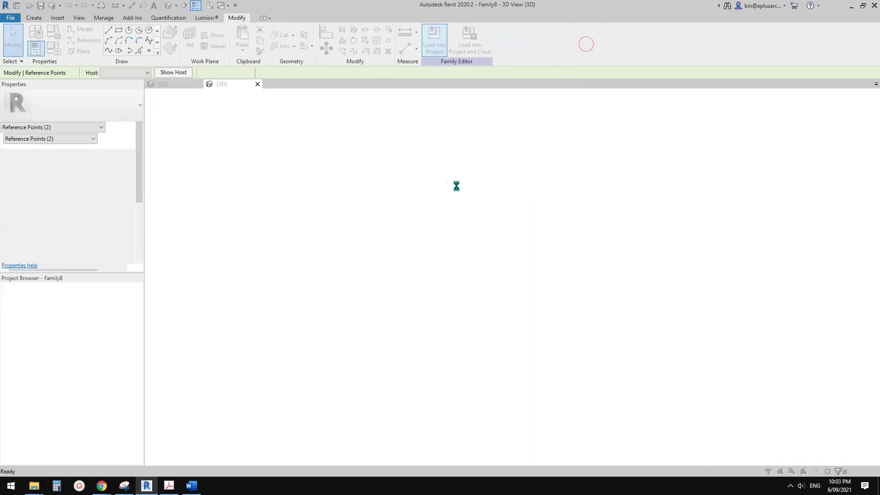
click(406, 211)
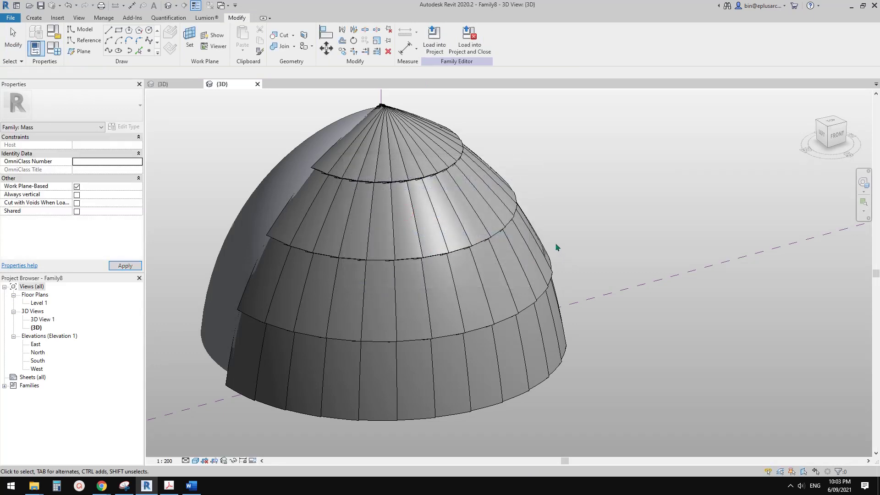
shift+middle_drag(552, 225, 373, 279)
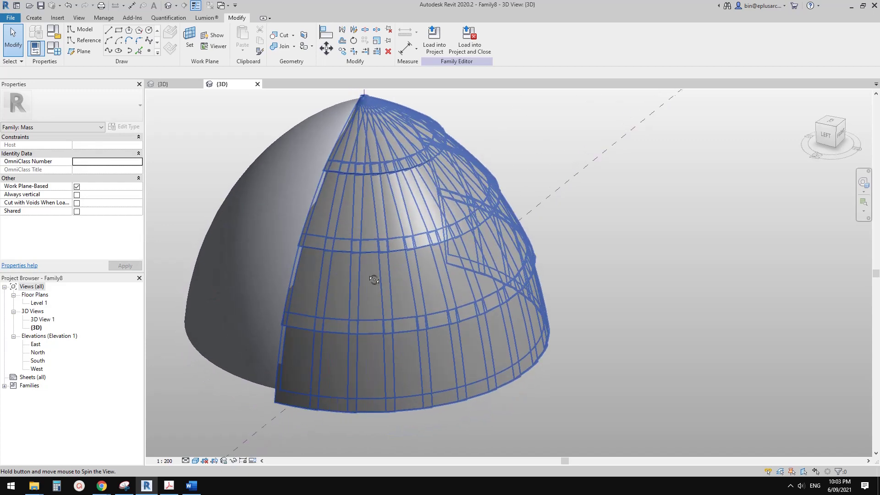
shift+middle_drag(278, 274, 637, 398)
- Set L to 50 for a single bark panel in the dome's second row from the bottom
click(418, 270)
click(416, 270)
click(500, 251)
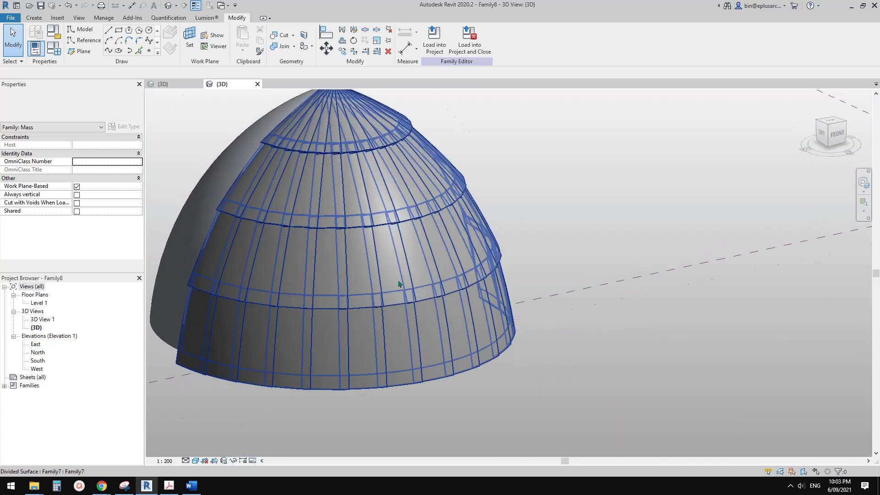
scroll(400, 285, up, 2)
click(390, 292)
middle_drag(421, 293, 388, 289)
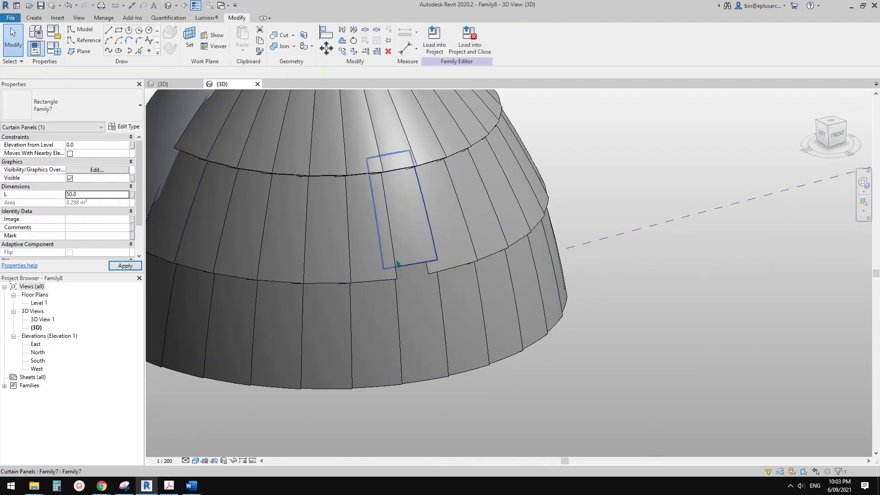
- Set L to 100 for the neighbouring bark panel in the same row
click(374, 269)
click(101, 196)
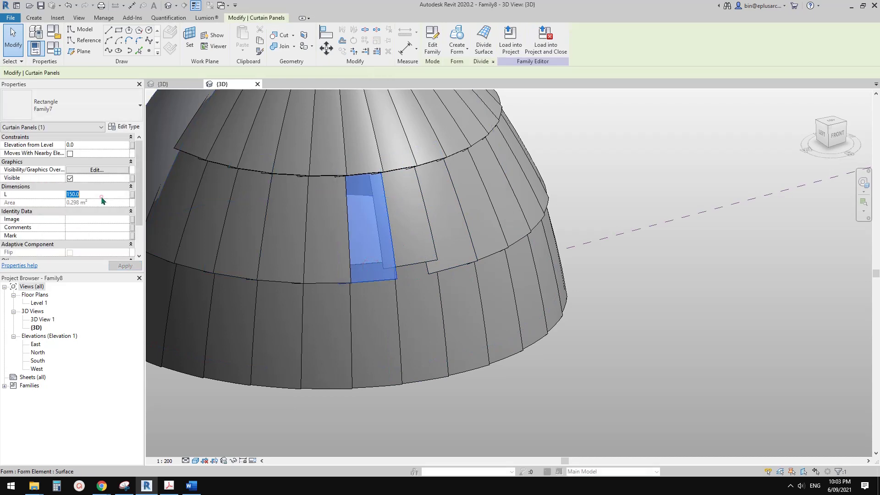
key(Return)
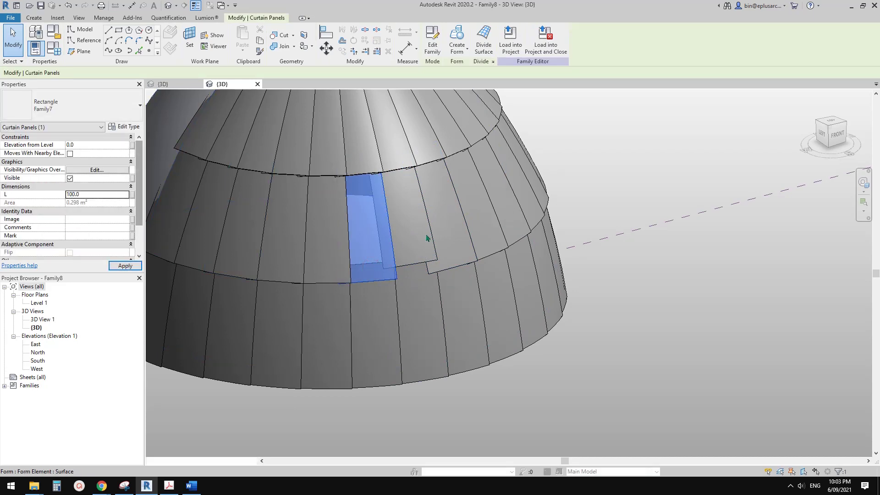
- Set L to 200 for the next bark panel along the dome's second row from the bottom
key(Escape)
click(327, 248)
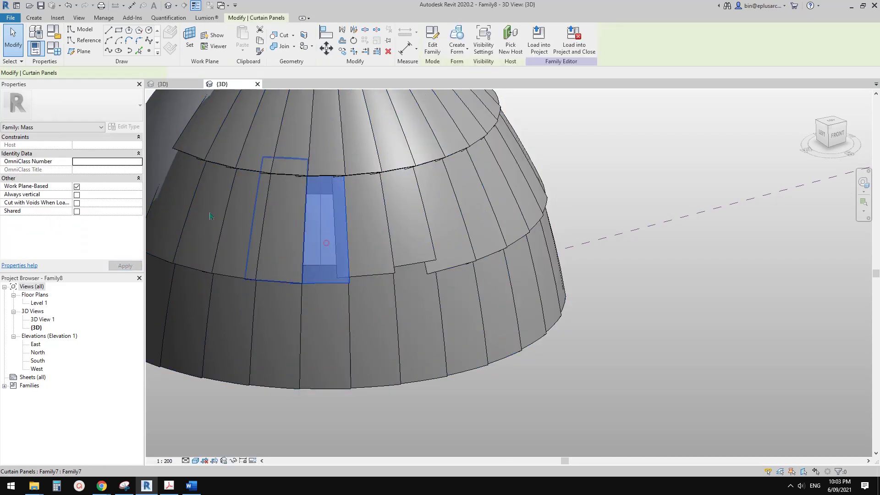
click(89, 146)
click(94, 194)
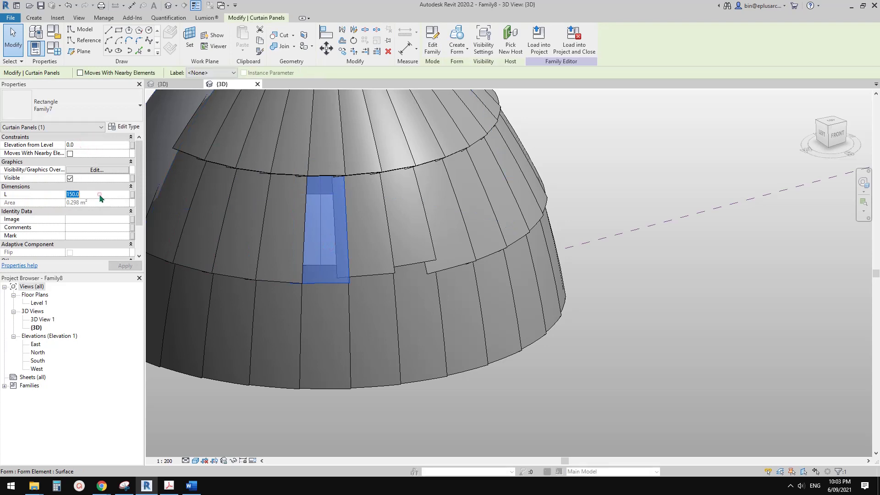
text(200)
key(Escape)
shift+middle_drag(448, 214, 418, 241)
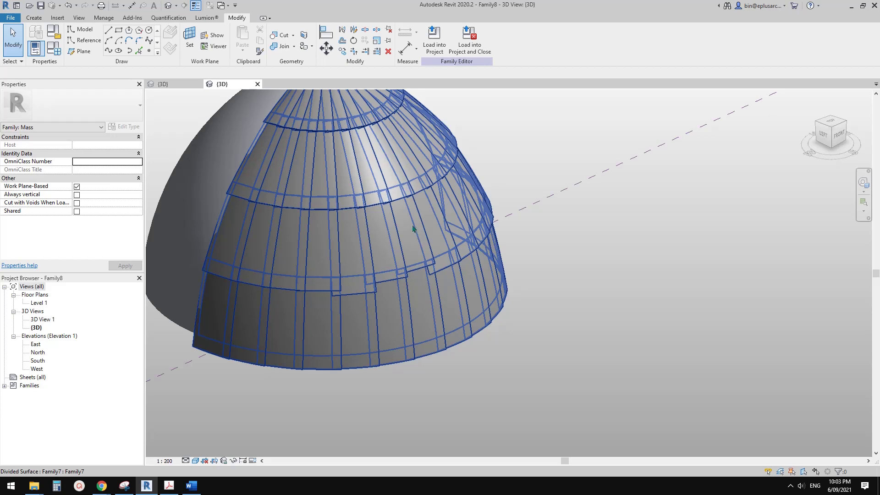
scroll(392, 219, up, 3)
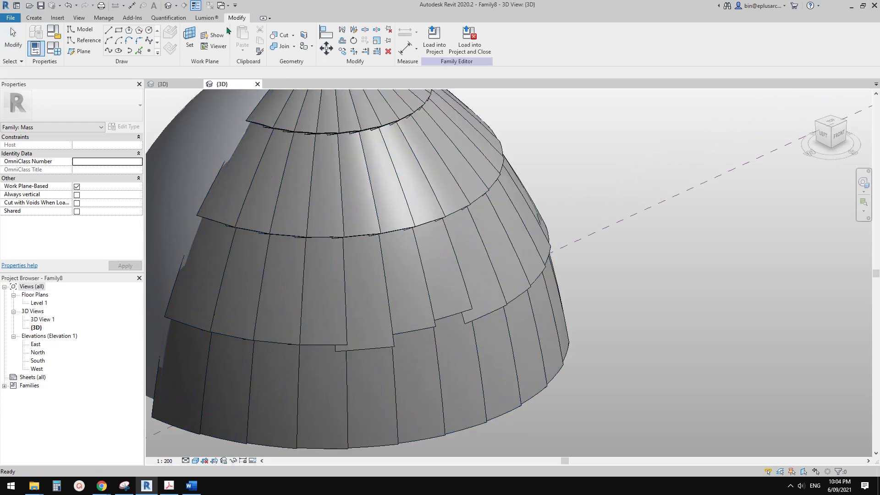
- Launch Dynamo from the dome mass family and create a new graph
click(103, 18)
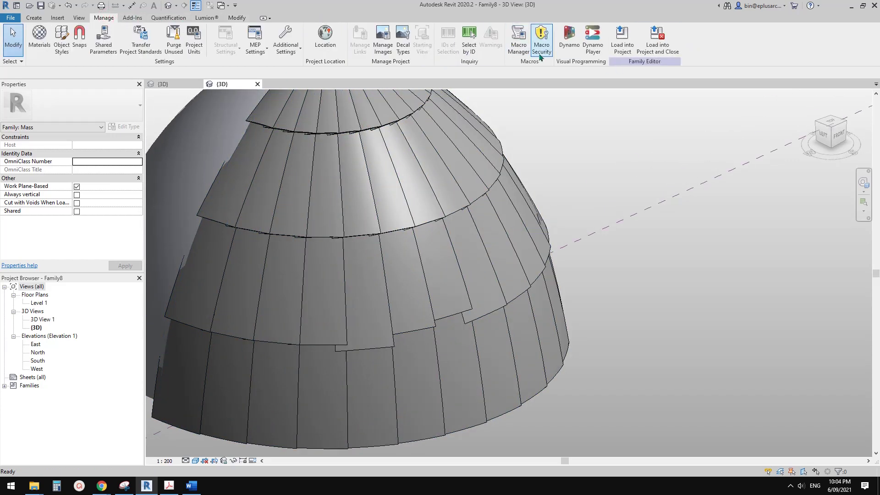
click(569, 41)
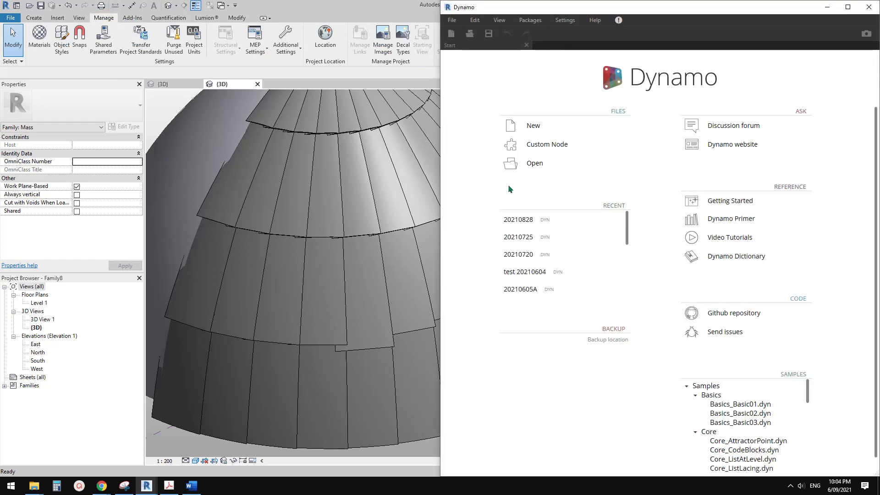
click(536, 124)
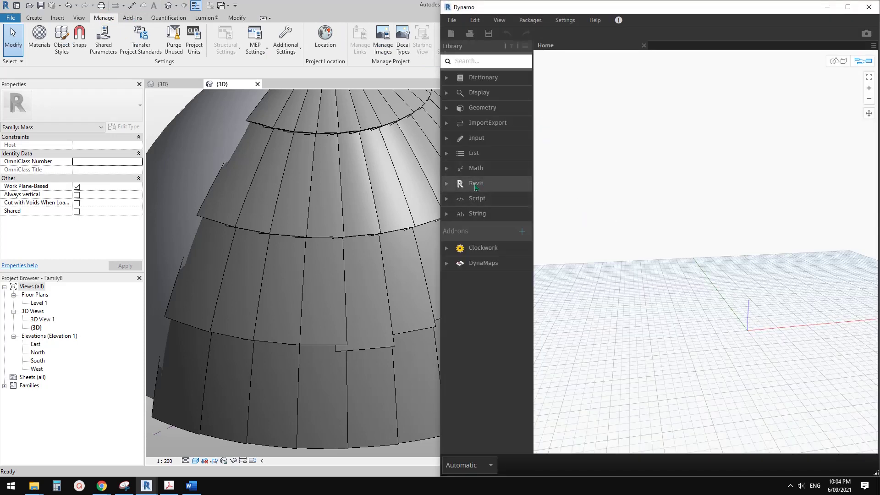
- Add a Family Types node and an All Elements of Family Type node to the graph
click(448, 188)
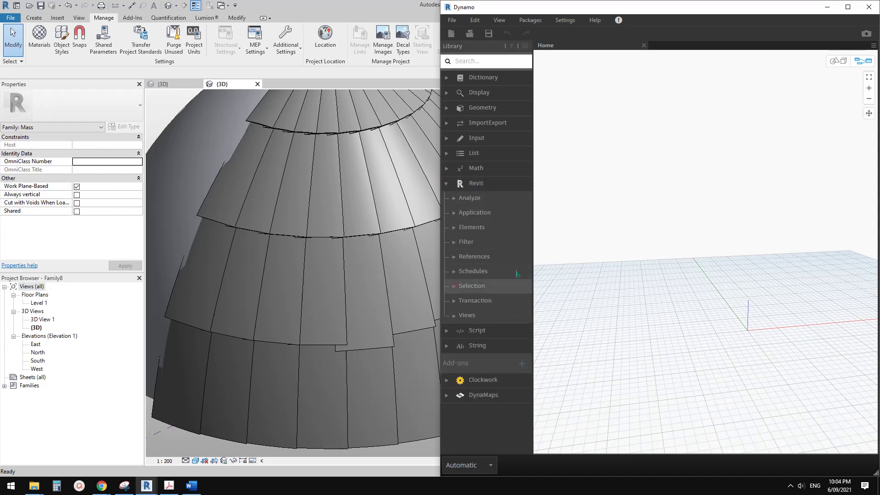
click(455, 285)
scroll(526, 321, down, 5)
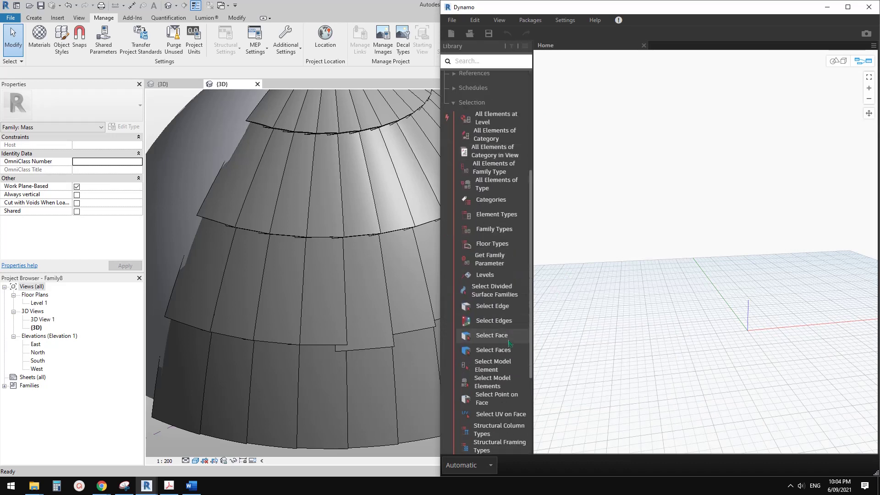
click(490, 229)
drag(706, 241, 591, 184)
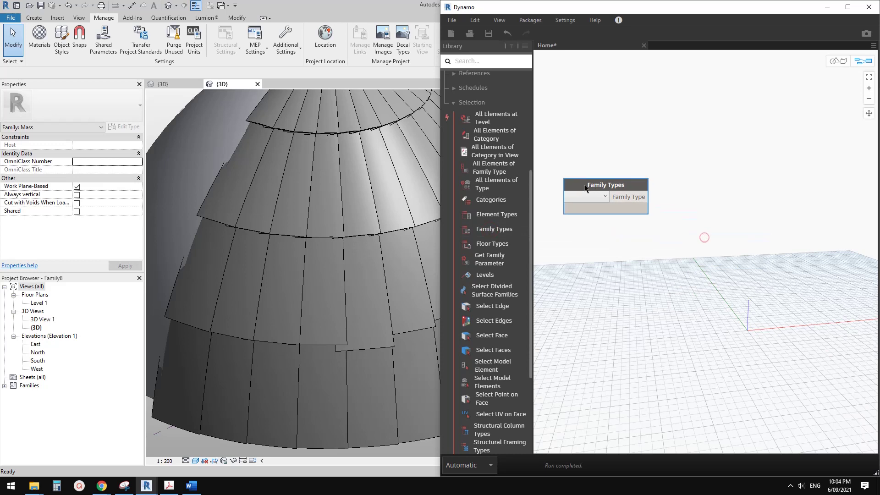
click(490, 167)
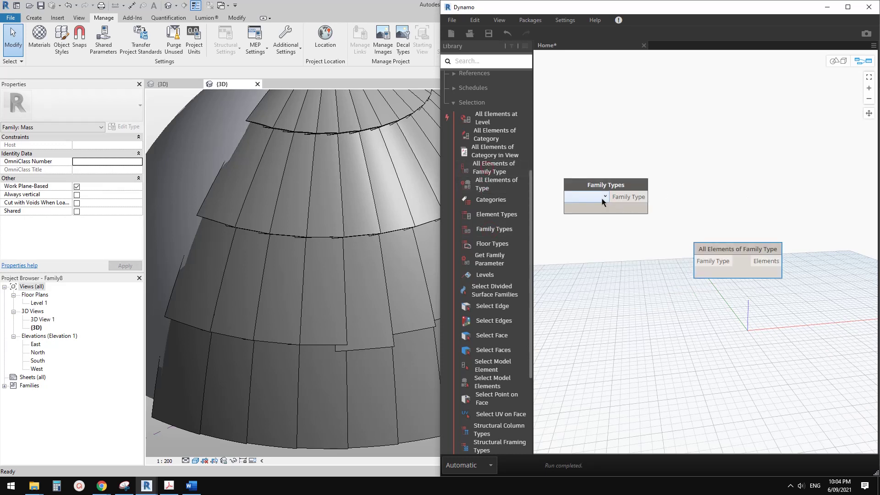
- Choose Family7:Family7 as the family type and feed it into the All Elements of Family Type node
click(603, 198)
click(589, 205)
drag(725, 246, 708, 189)
drag(644, 197, 700, 183)
- Add an Element.SetParameterByName node and connect the collected family elements to its element input
right_click(619, 138)
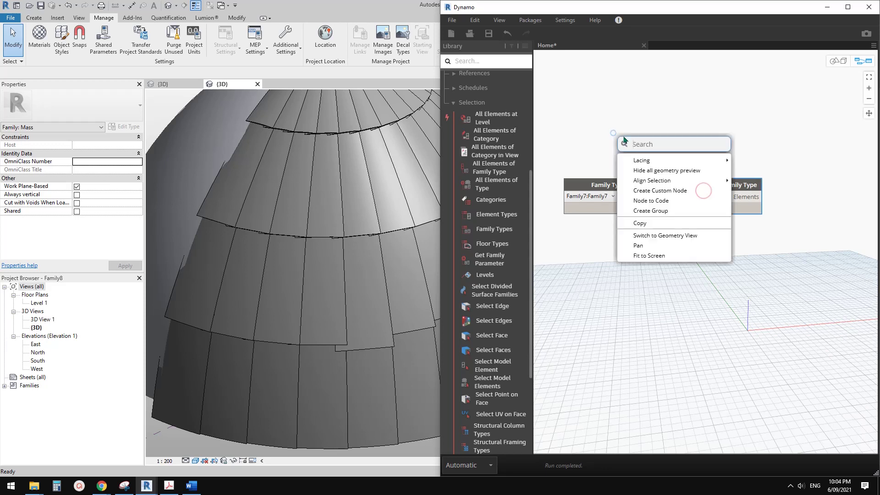
text(SETPARA)
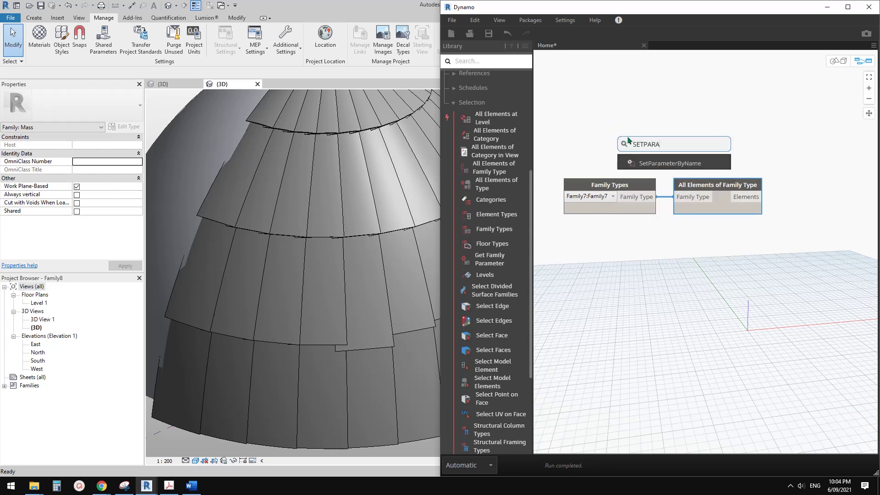
click(670, 164)
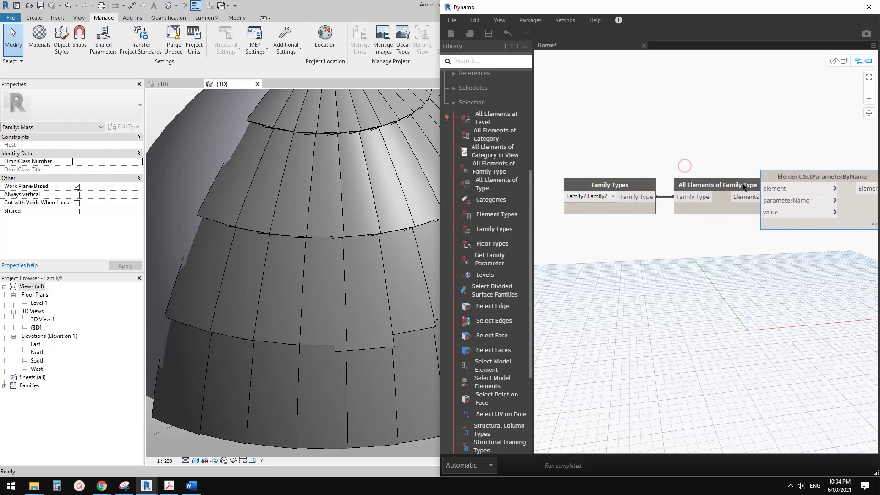
click(742, 197)
click(774, 189)
drag(790, 174, 801, 182)
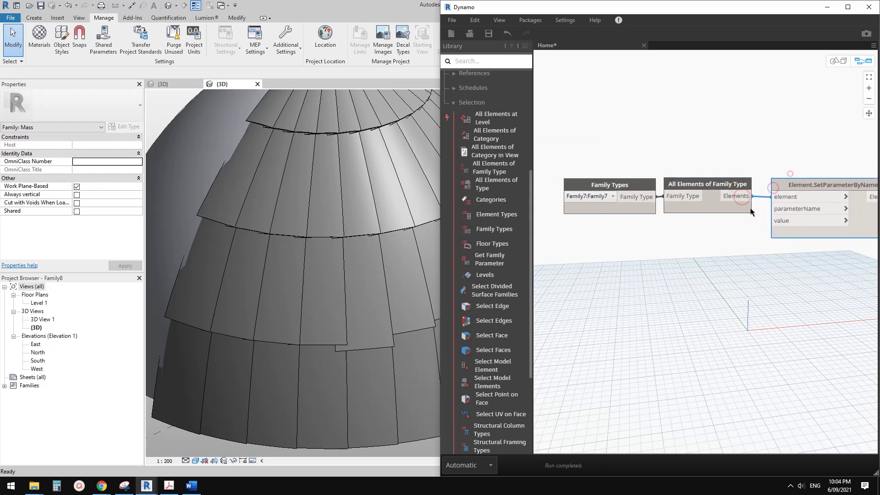
- Add a code block containing "L" and connect it to the parameterName input of Element.SetParameterByName
right_click(682, 249)
click(682, 245)
double_click(683, 239)
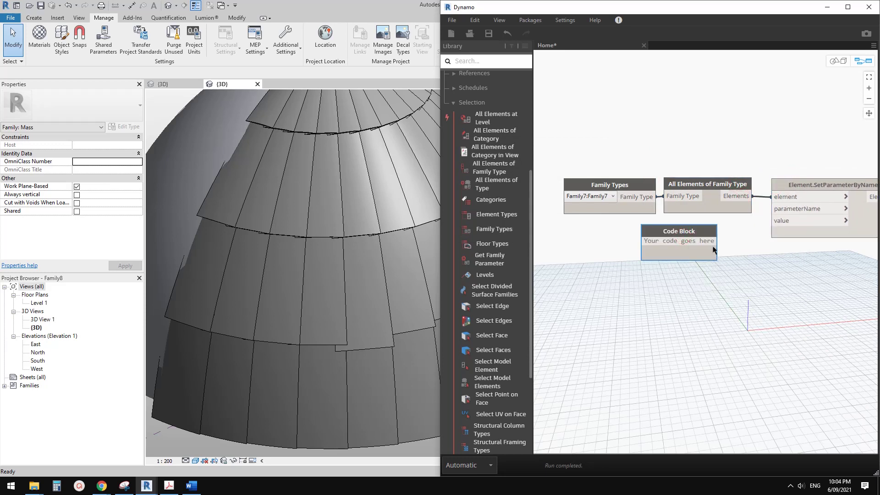
text("L)
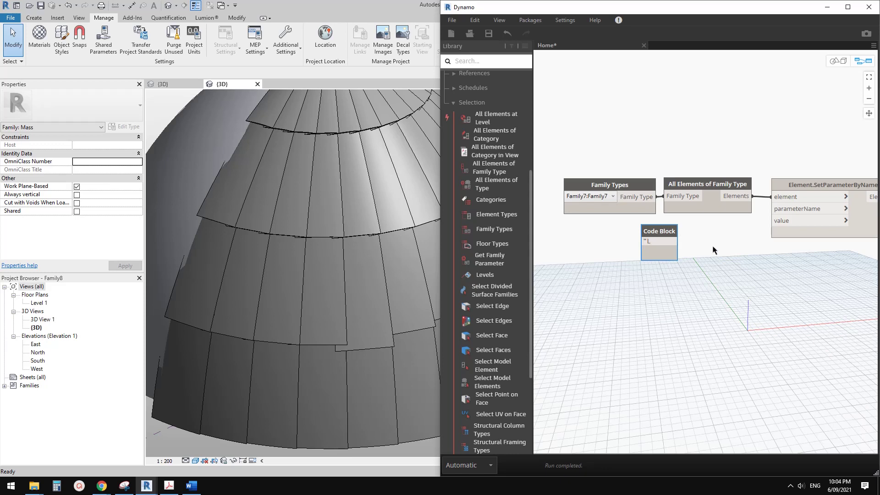
click(721, 258)
drag(673, 241, 772, 209)
- Add a second code block with the number range 50..200..0.2 and preview its list
double_click(599, 290)
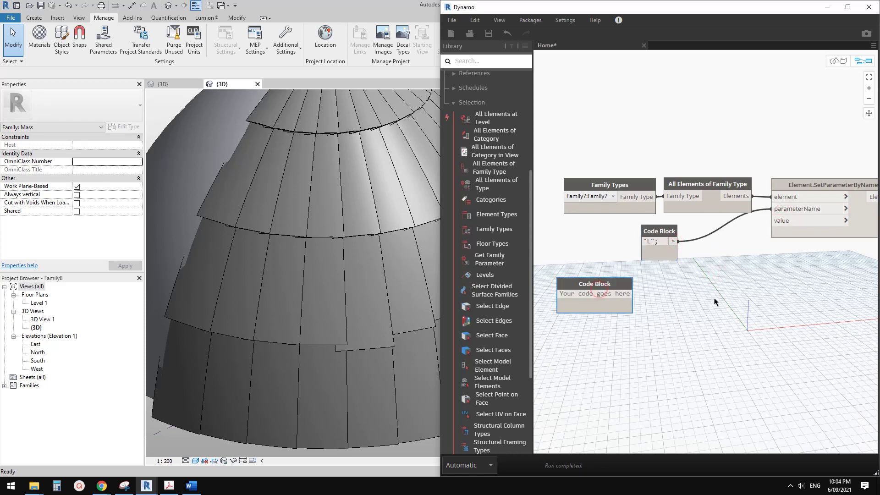
text(50..200)
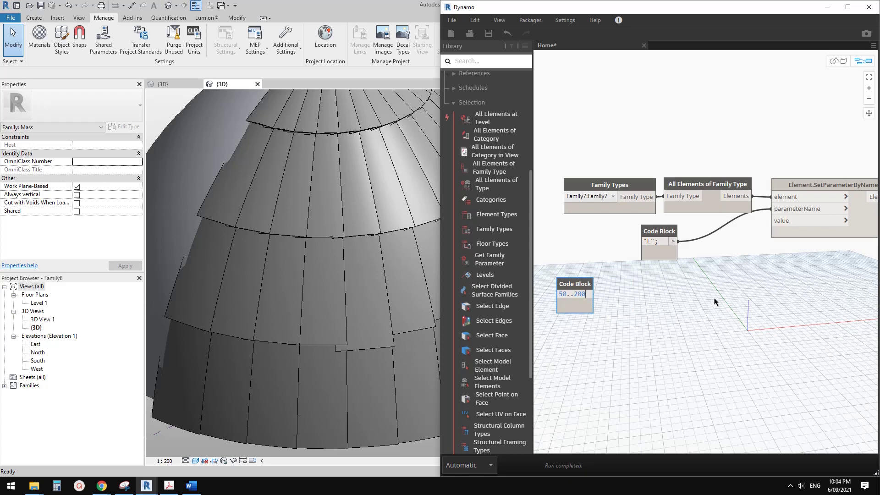
text(..0.2)
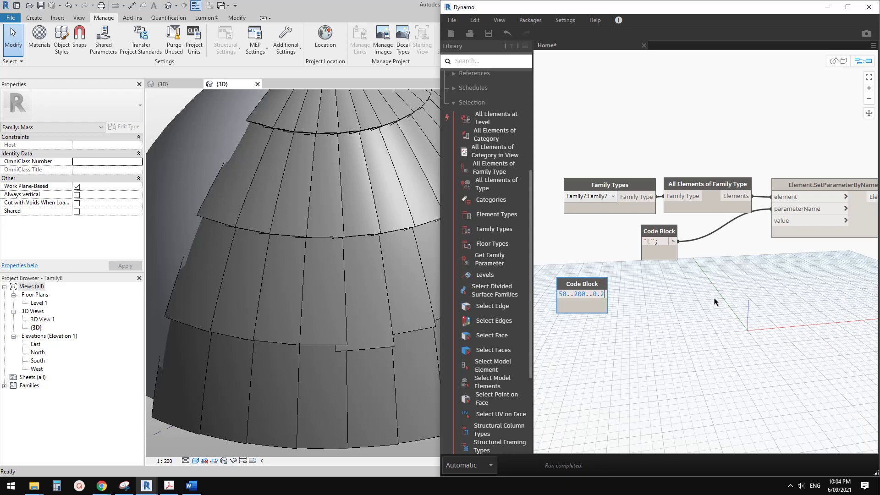
click(628, 327)
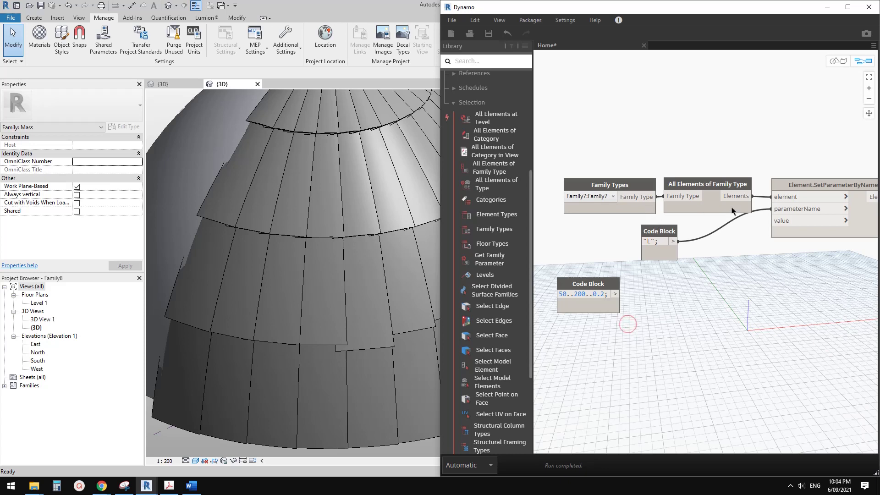
mouse_move(747, 222)
mouse_move(614, 313)
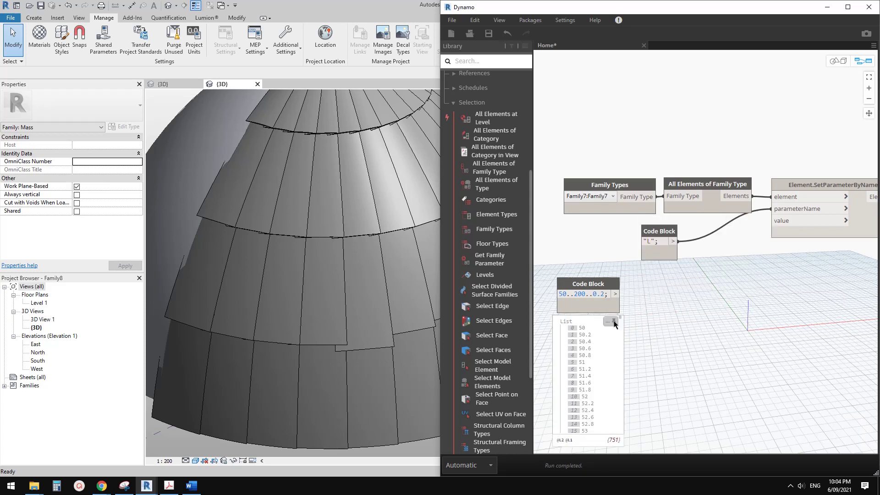
- Change the range to 50..200..2, preview its list and move the code block slightly
click(603, 294)
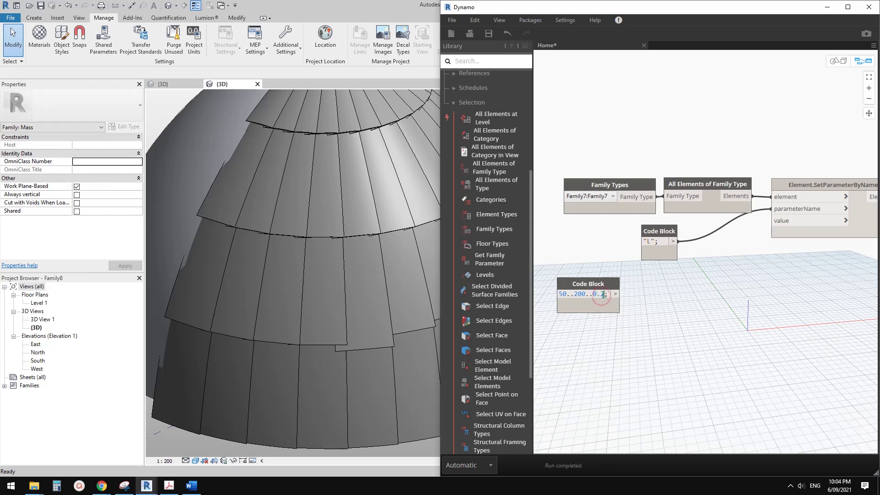
text(2)
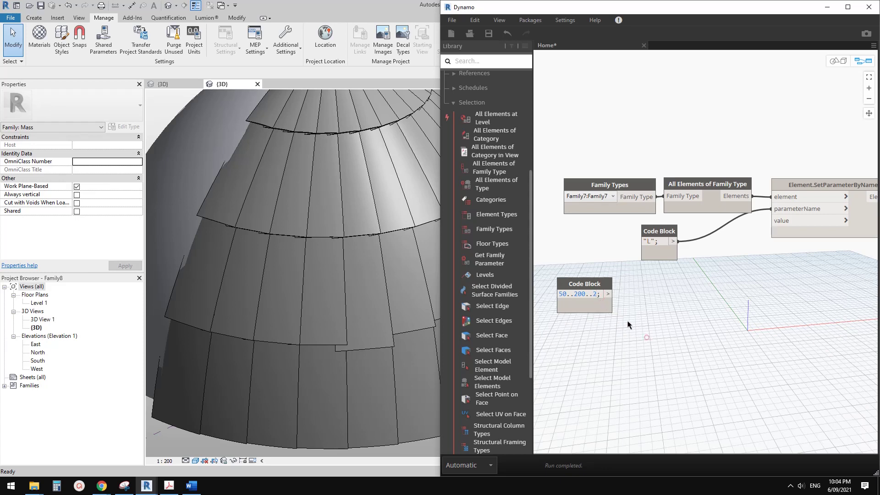
mouse_move(610, 310)
drag(599, 288, 601, 294)
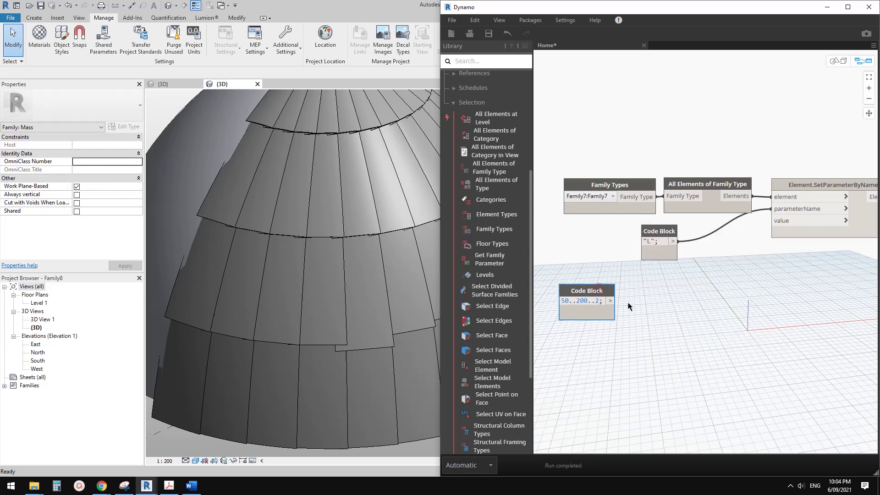
- Add a List.Shuffle node beside the number range code block
right_click(642, 304)
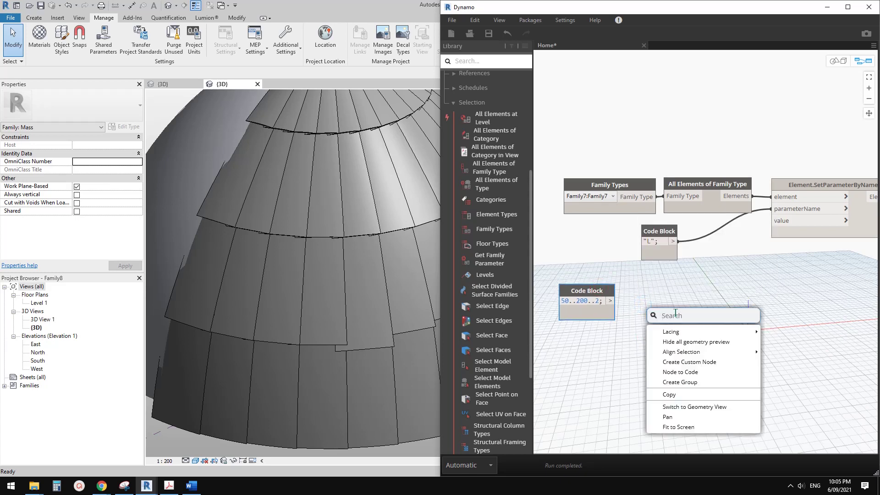
text(SHU)
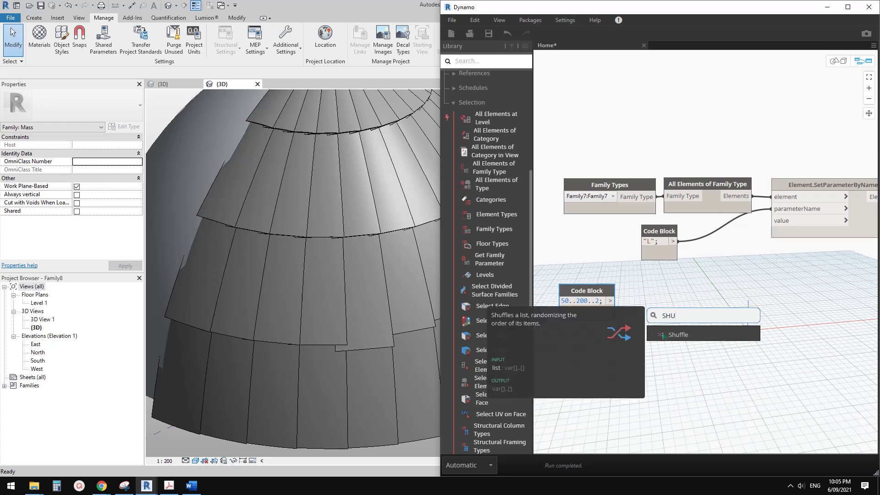
click(670, 332)
mouse_move(694, 341)
mouse_down()
mouse_move(674, 301)
mouse_move(691, 326)
mouse_up()
click(666, 313)
click(637, 351)
- Connect the number range directly to the value input of Element.SetParameterByName and inspect the dome panels
click(611, 301)
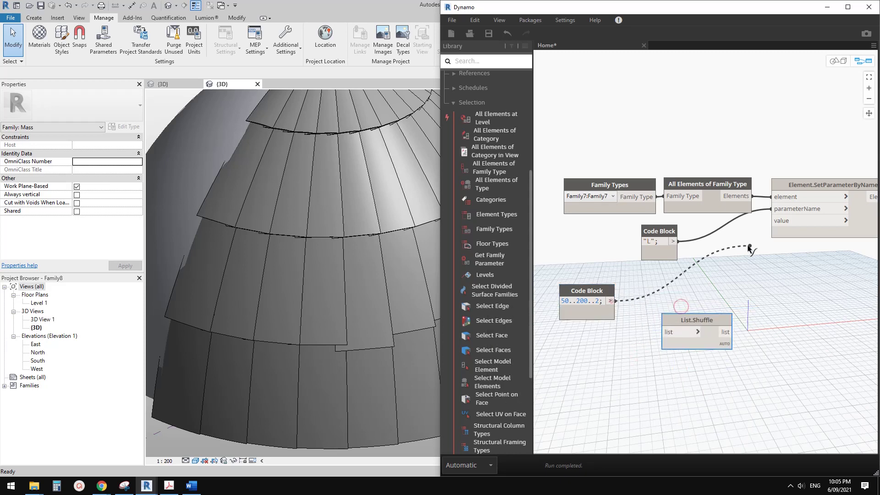
click(779, 223)
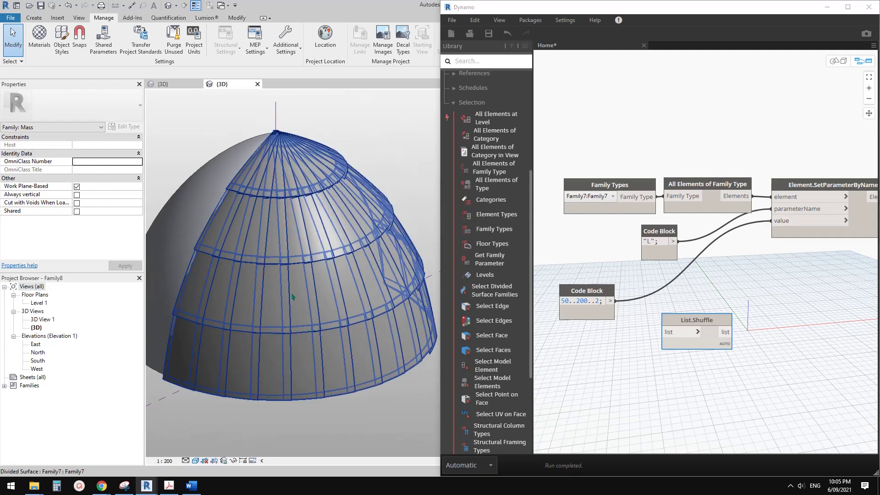
shift+middle_drag(307, 305, 396, 330)
- Route the number range through List.Shuffle into the value input and inspect the dome's panels
click(788, 220)
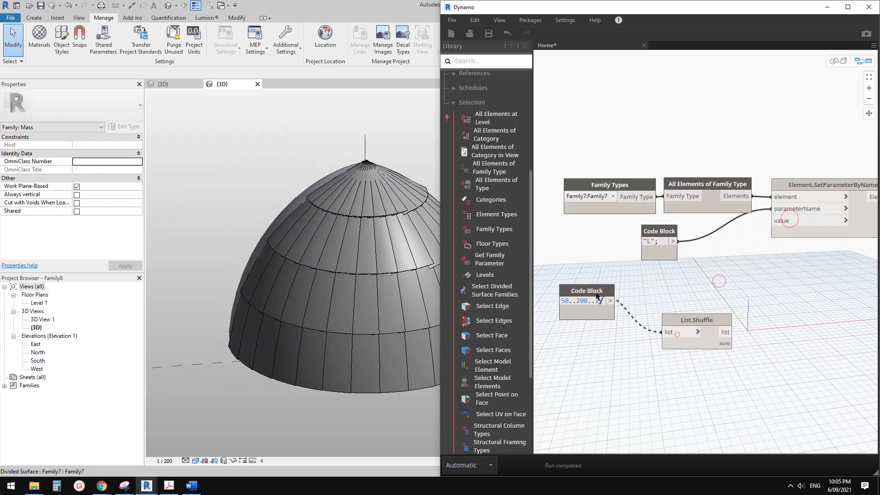
click(678, 334)
click(732, 331)
click(779, 220)
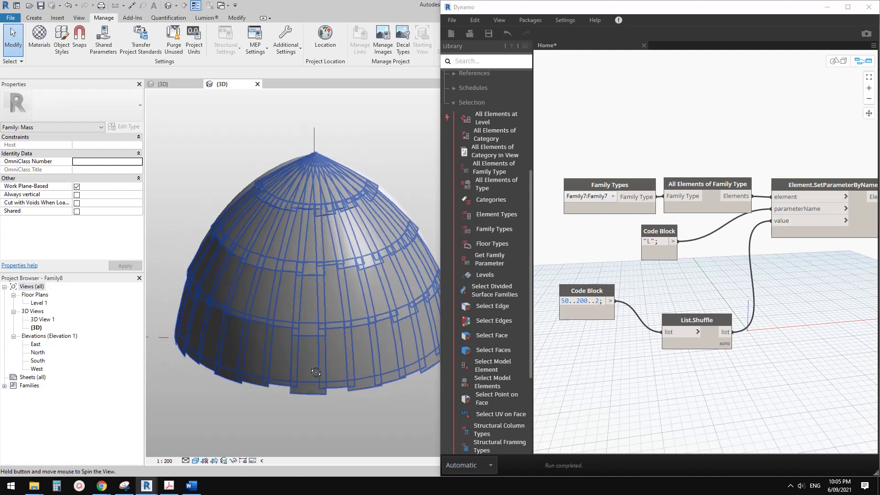
shift+middle_drag(400, 385, 342, 318)
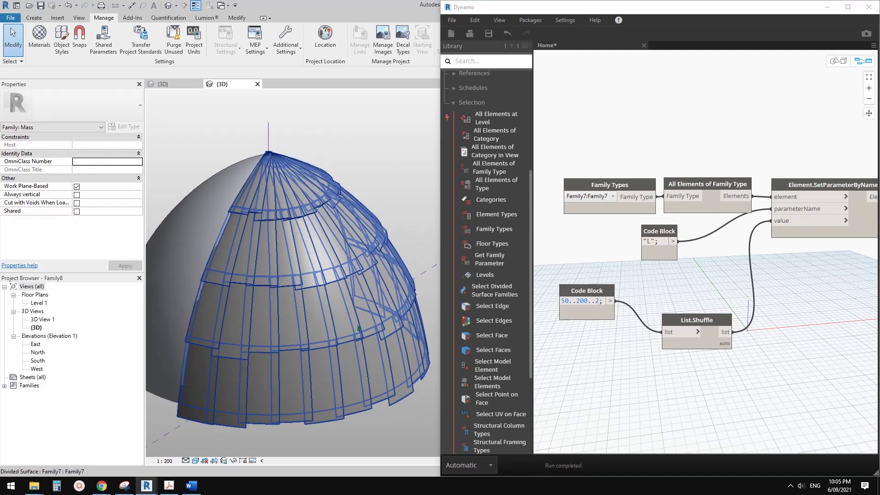
- Change the number range to 10..300..2 and inspect the regenerated dome from another side
click(566, 301)
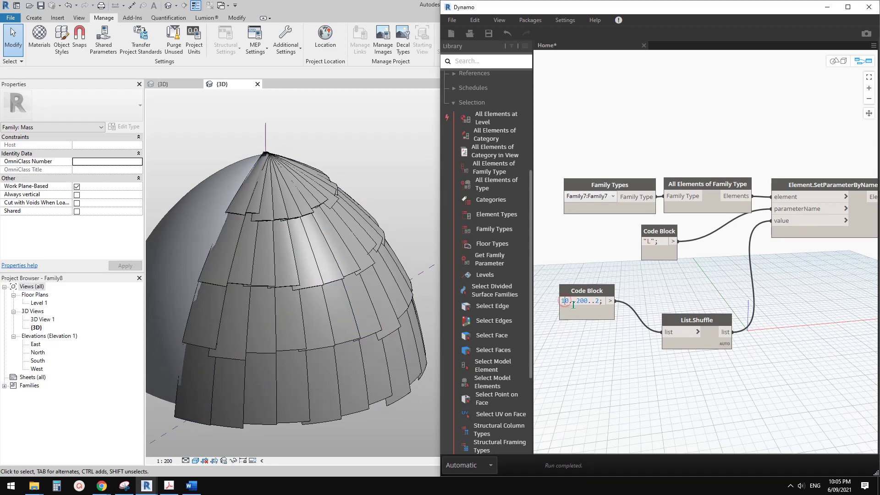
drag(582, 300, 577, 300)
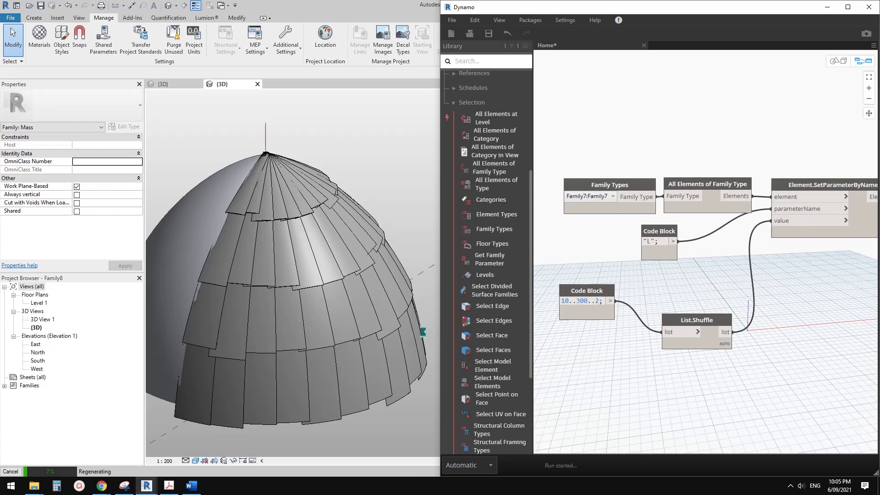
shift+middle_drag(422, 331, 316, 397)
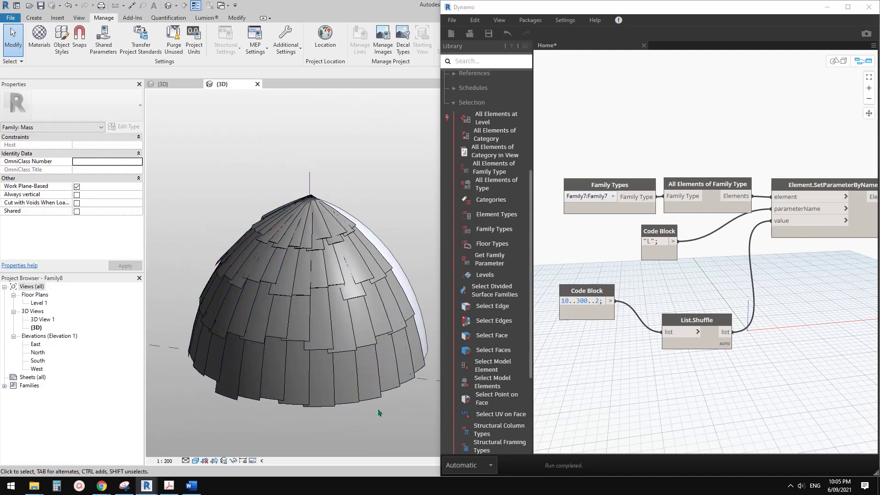
- Rearrange the graph nodes so the whole Element.SetParameterByName node fits in view, and inspect the dome
drag(818, 187, 808, 188)
drag(737, 185, 734, 187)
drag(610, 184, 599, 128)
drag(692, 186, 675, 184)
drag(776, 190, 761, 192)
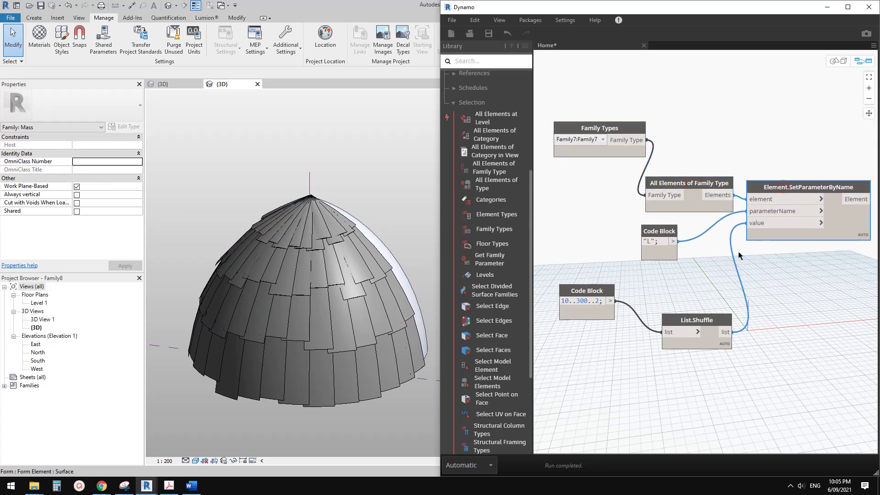
drag(694, 324, 681, 292)
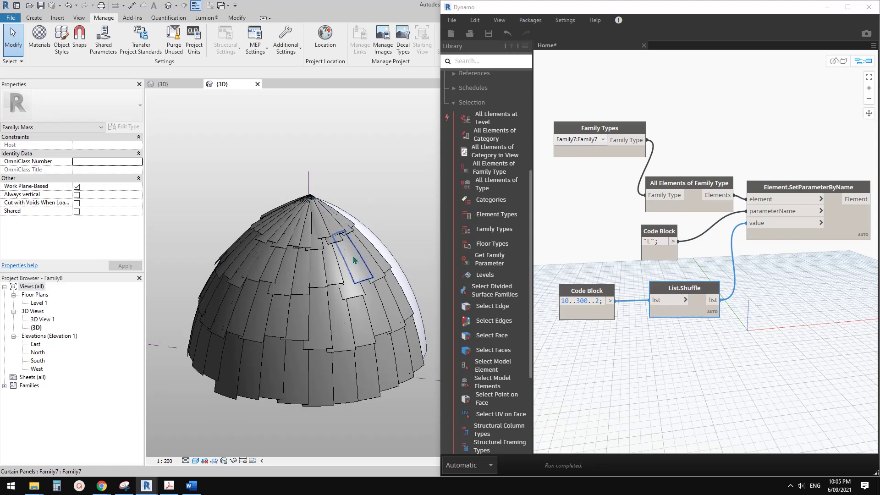
shift+middle_drag(393, 262, 344, 305)
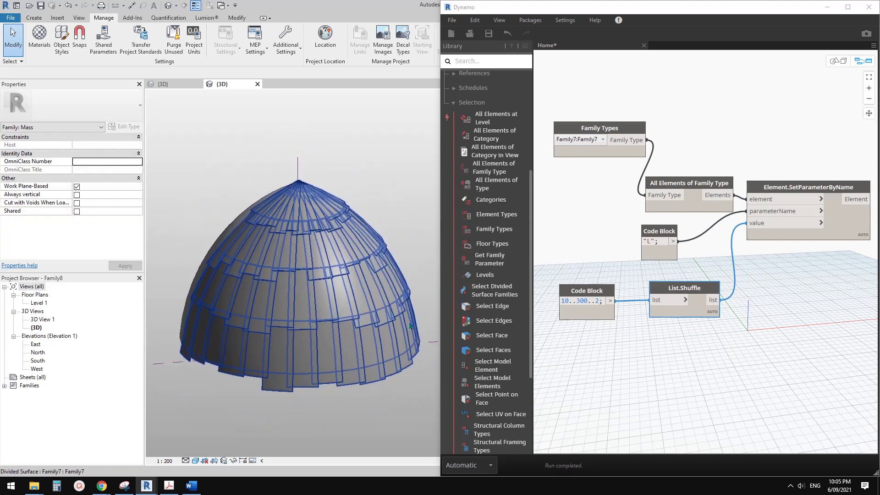